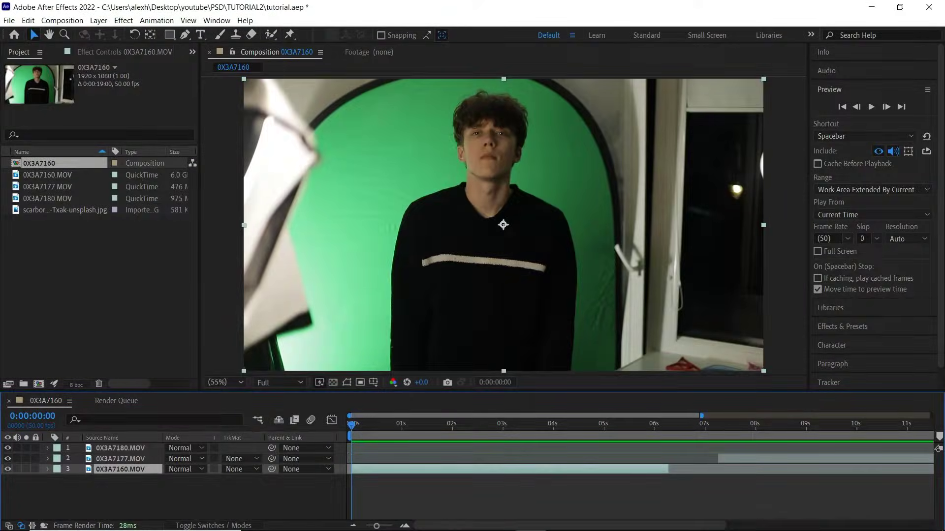
- Review the three green-screen clips on the timeline by scrubbing and playing back the character, hands and cloth footage
drag(351, 424, 931, 416)
drag(578, 427, 766, 440)
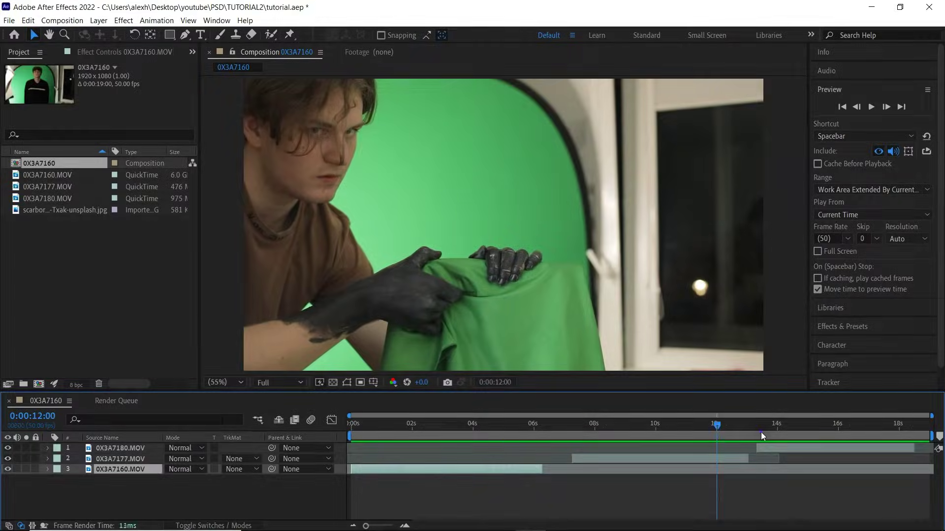
click(760, 432)
key(space)
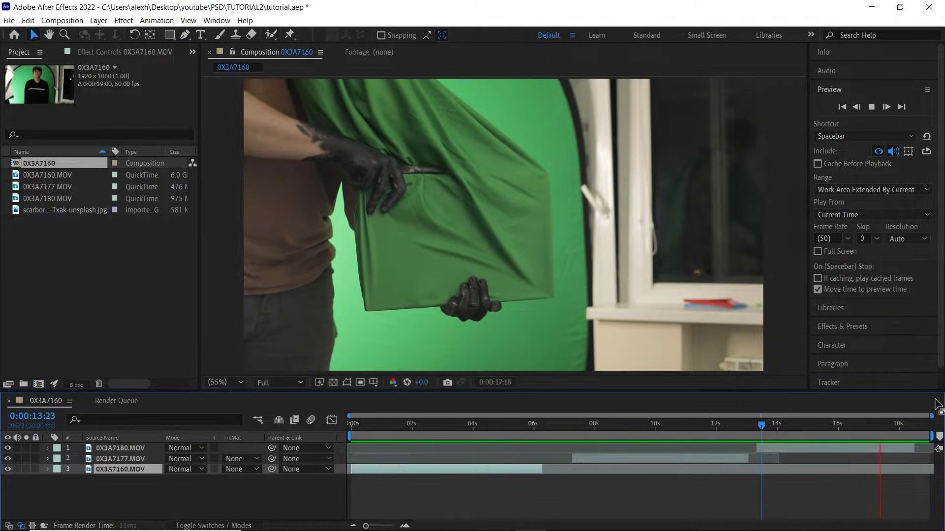
drag(354, 425, 274, 426)
key(space)
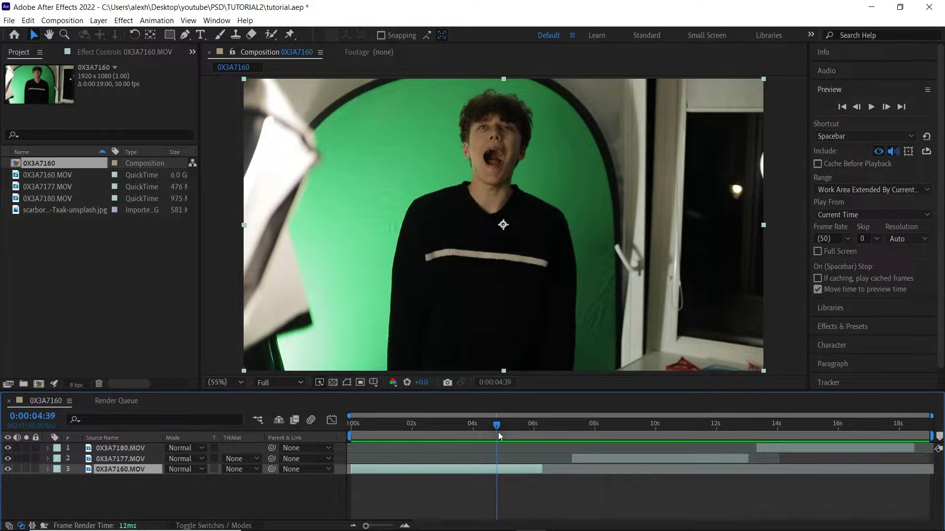
drag(498, 432, 418, 443)
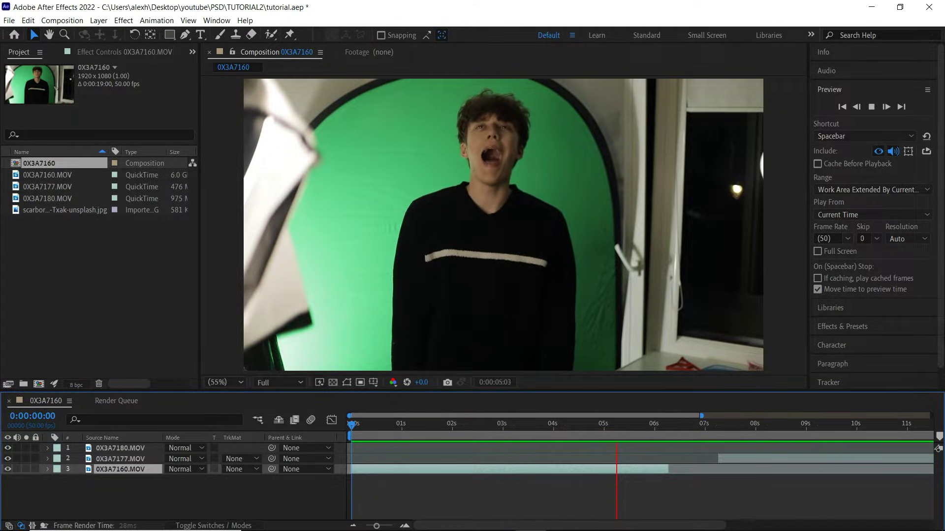
key(space)
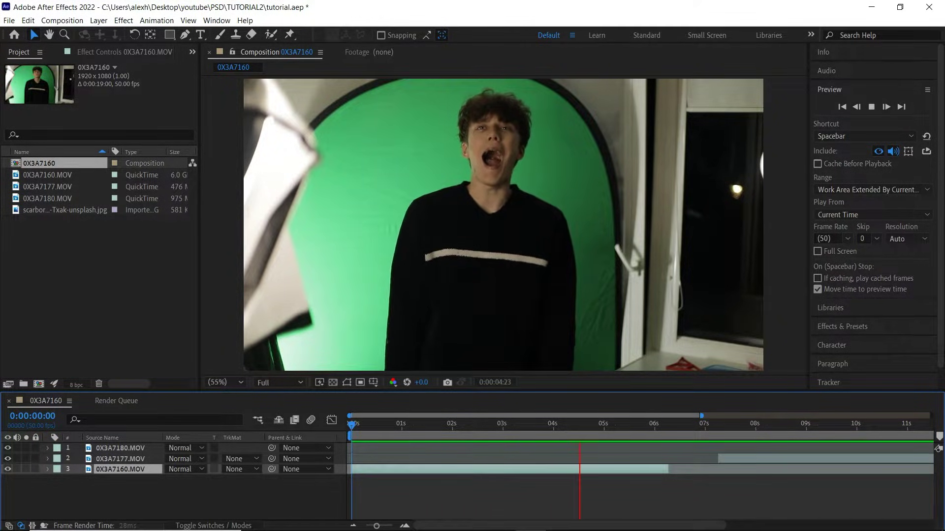
key(space)
key(space)
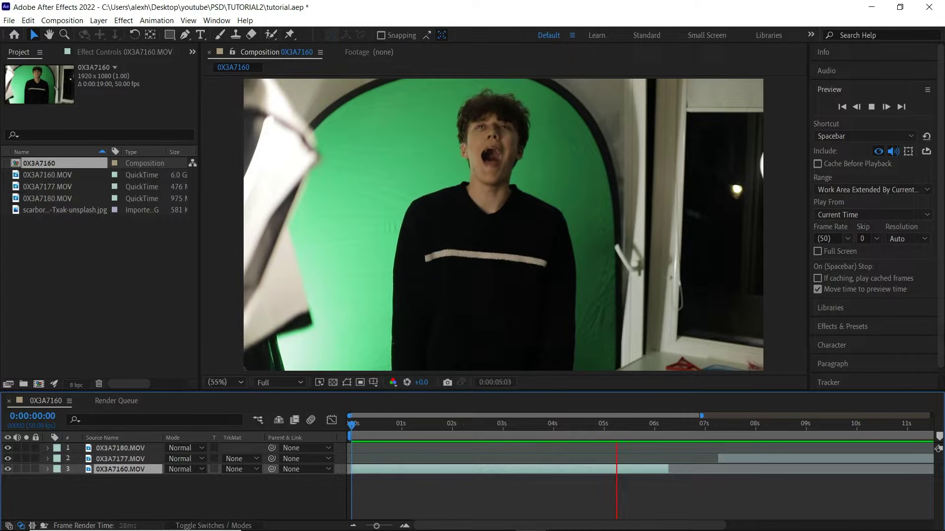
key(space)
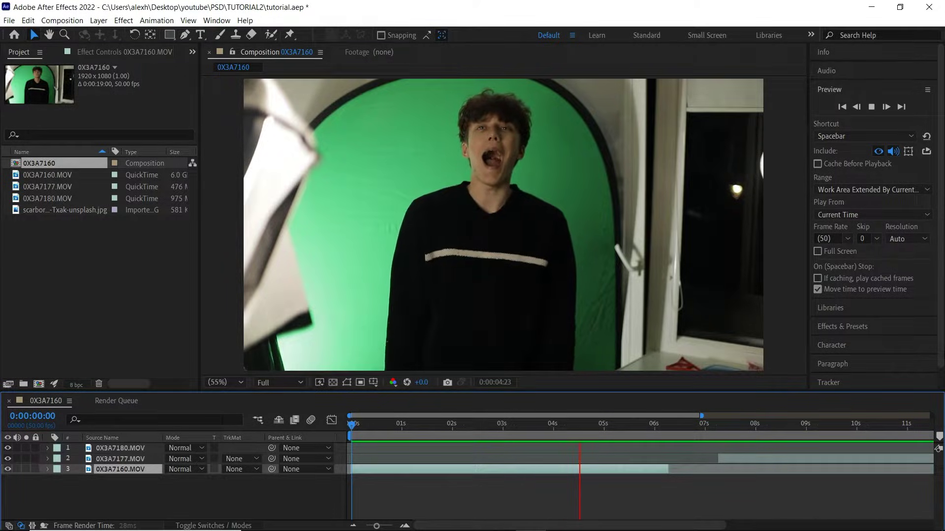
key(space)
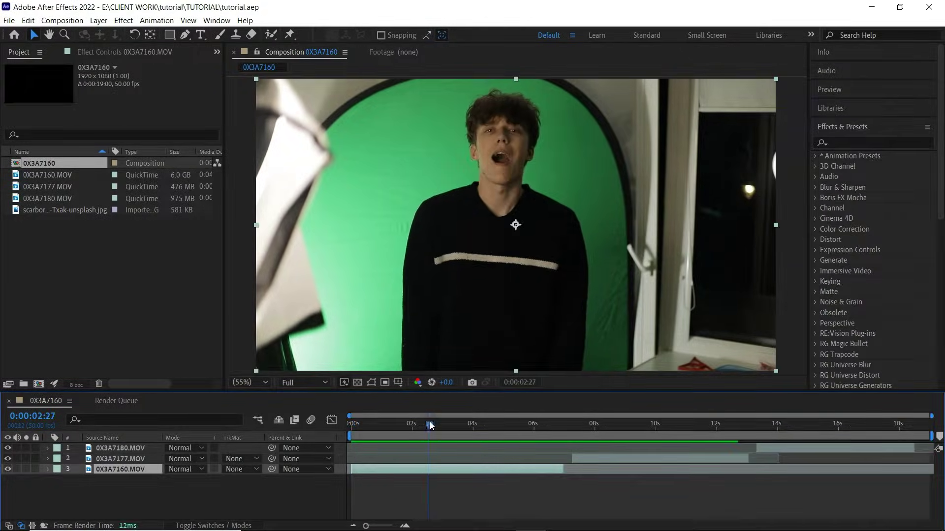
- Add the scarbor unsplash.jpg corridor image to the composition as the bottommost layer
drag(430, 421, 477, 423)
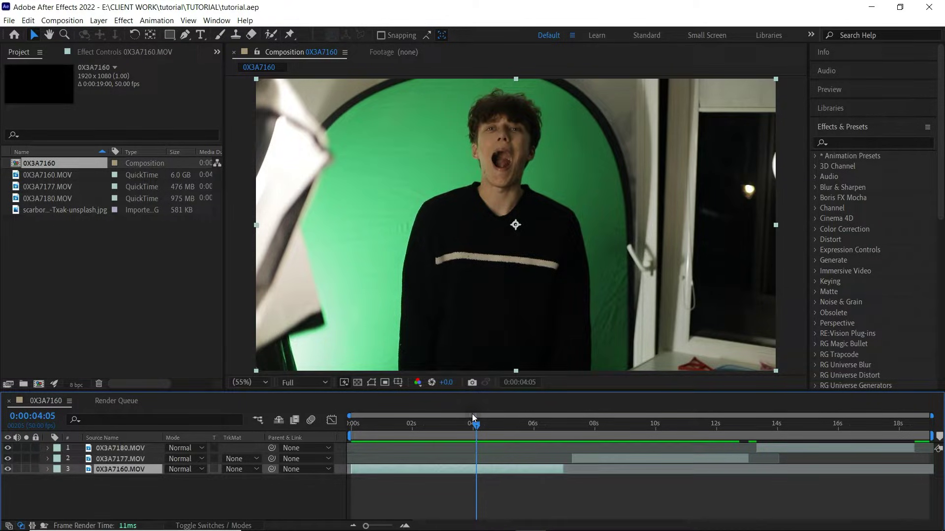
drag(40, 210, 199, 502)
- Start a Pen mask on the 0X3A7160.MOV layer at 0:00:04:21, outlining the man loosely from his lower arm up around his head
click(500, 468)
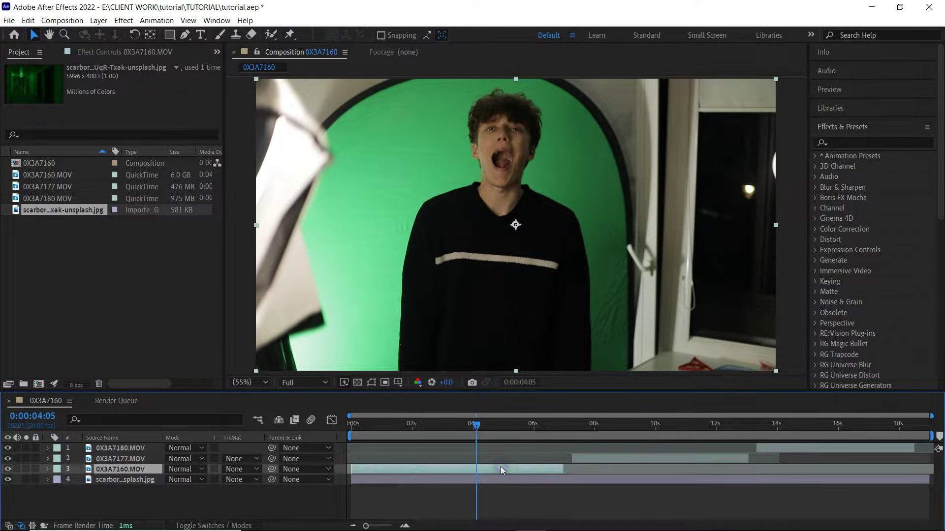
mouse_move(491, 436)
mouse_down()
mouse_move(499, 435)
mouse_move(486, 430)
mouse_up()
click(186, 35)
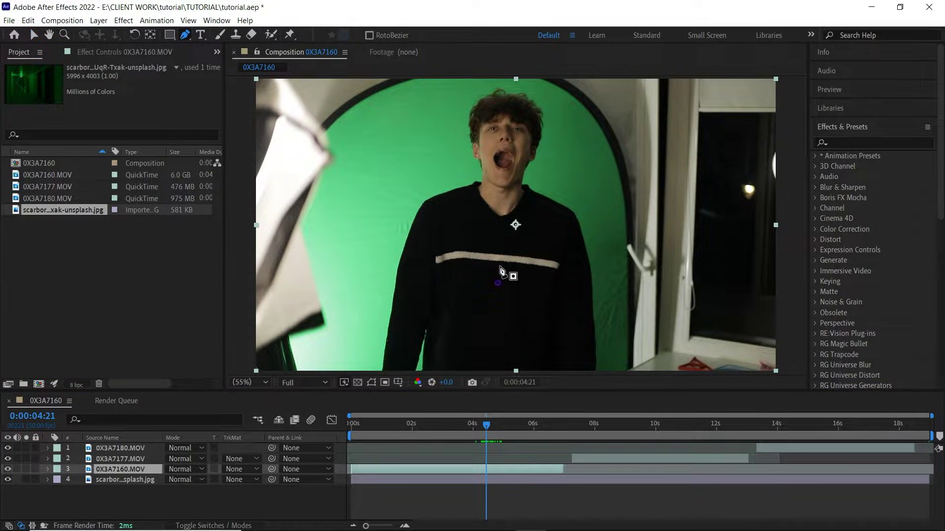
drag(376, 349, 380, 304)
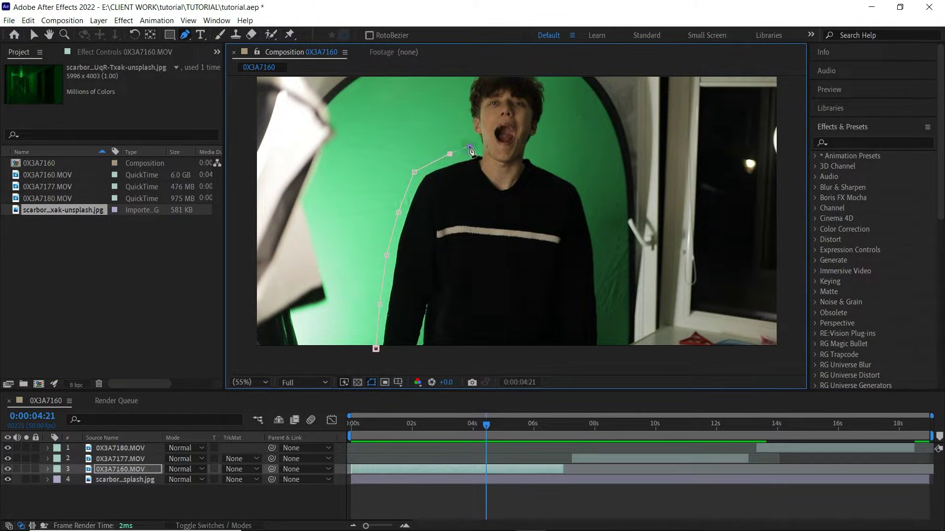
click(469, 146)
click(457, 125)
click(454, 96)
key(space)
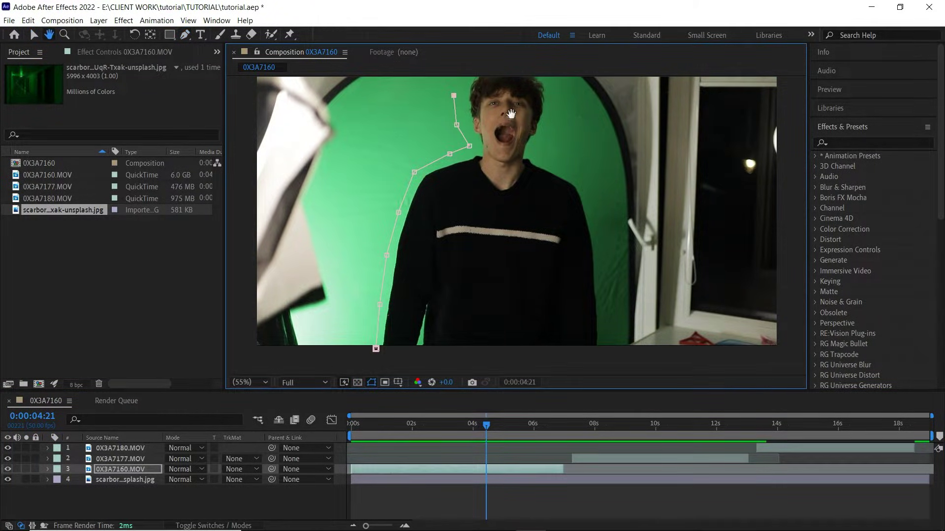
drag(512, 116, 500, 183)
click(449, 132)
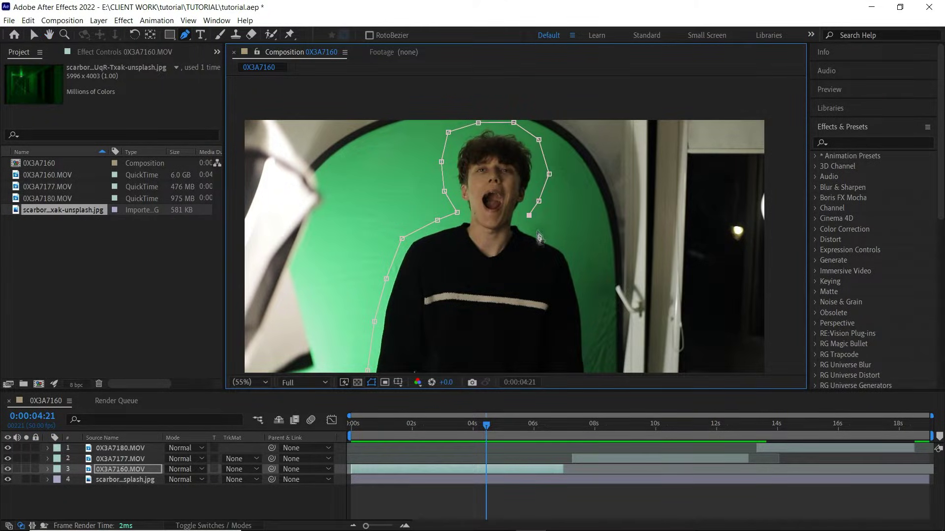
- Continue the mask down the man's other shoulder and arm and close it below the frame's lower edge
key(space)
drag(593, 355, 595, 306)
click(593, 310)
click(596, 352)
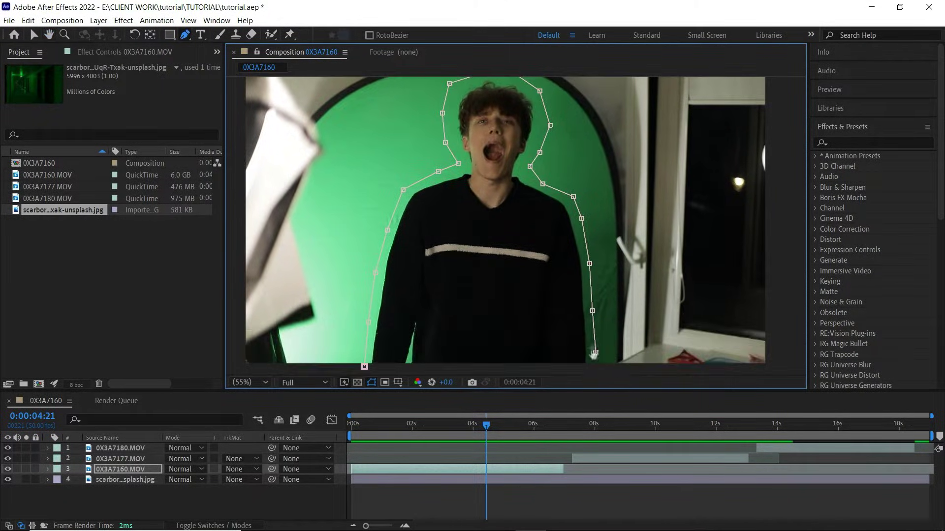
key(space)
drag(597, 364, 599, 326)
click(600, 345)
click(366, 328)
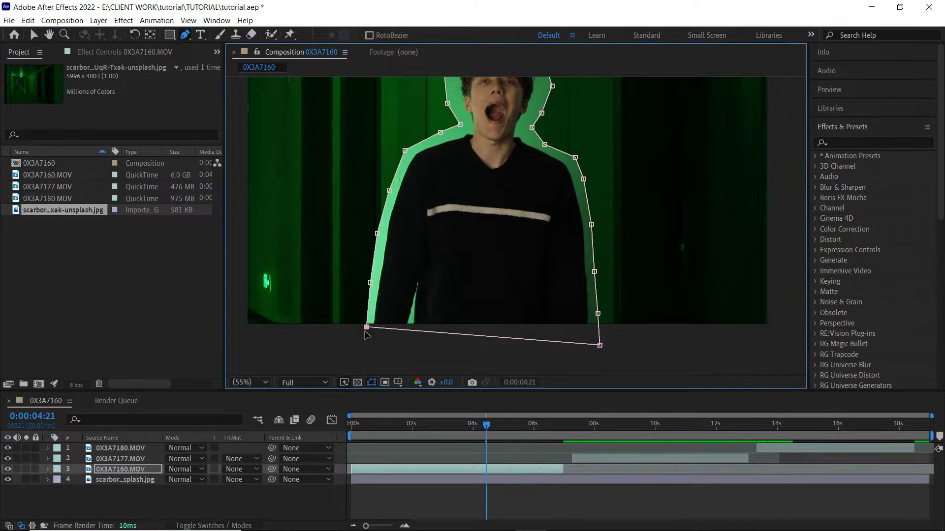
click(247, 382)
click(261, 176)
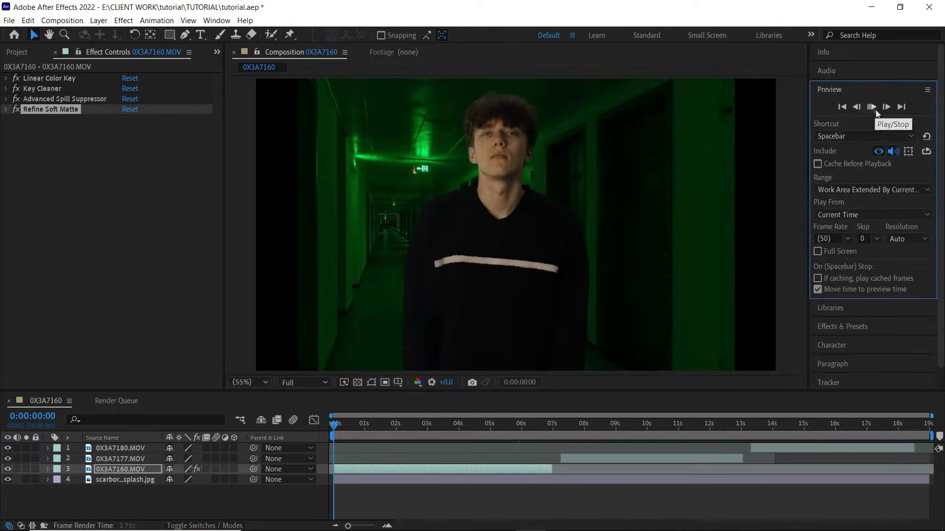
- Move the keying effects (Linear Color Key, Key Cleaner, Advanced Spill Suppressor, Refine Soft Matte) from layer 3 to layer 4 and check its visibility
click(871, 107)
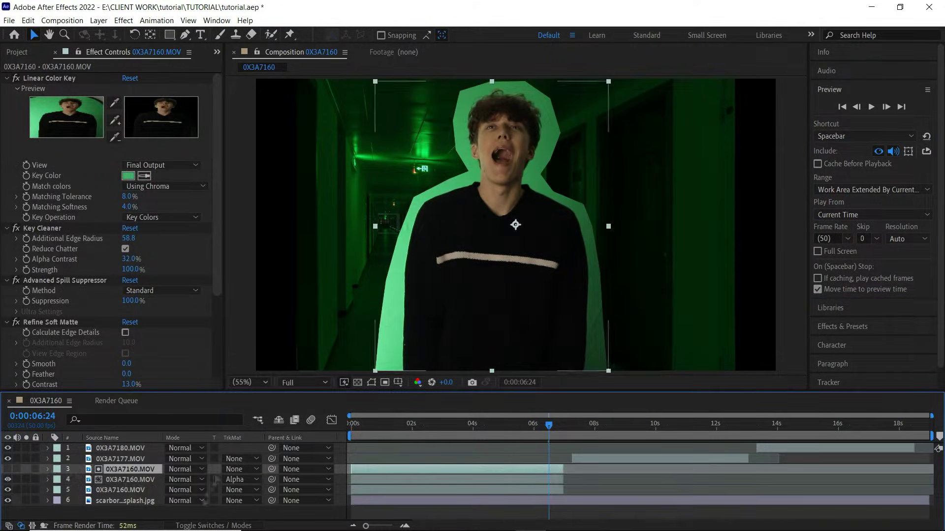
click(213, 526)
click(197, 480)
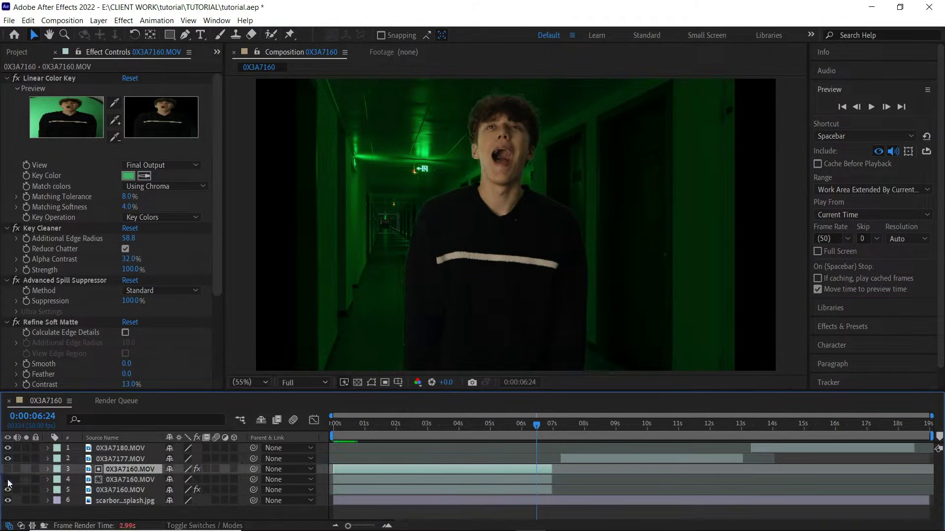
click(8, 481)
click(8, 480)
click(61, 79)
click(130, 480)
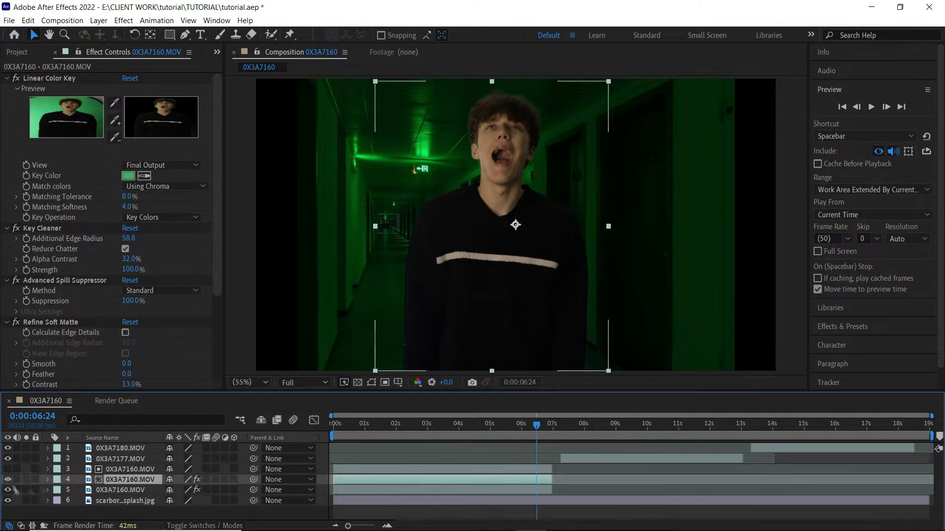
click(7, 480)
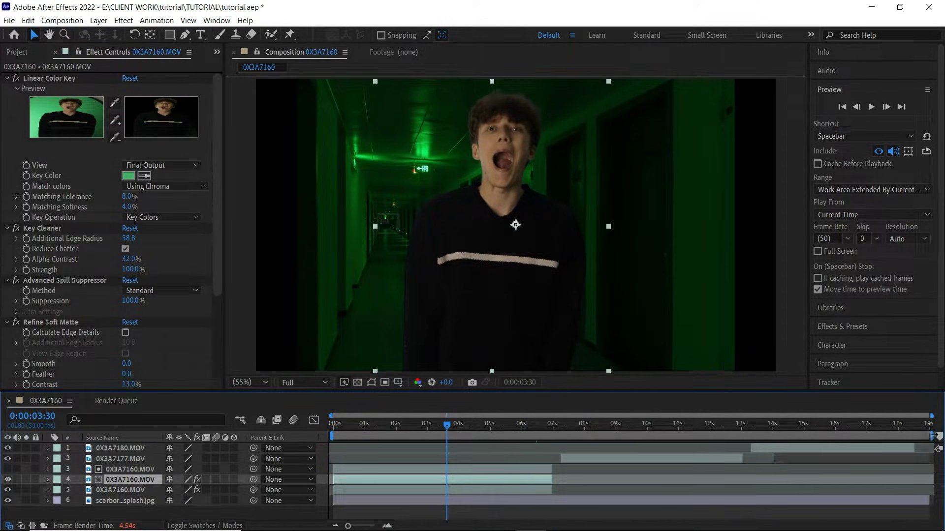
- Shorten the work area to end with the 0X3A7160.MOV layers at 07:00 and move the current time to 0:00:03:31
drag(931, 436, 552, 436)
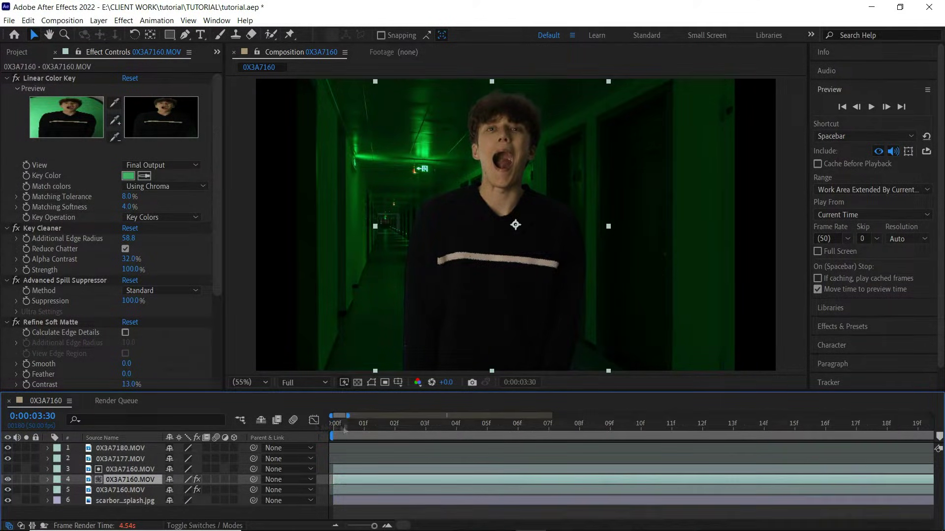
drag(931, 416, 561, 416)
click(634, 424)
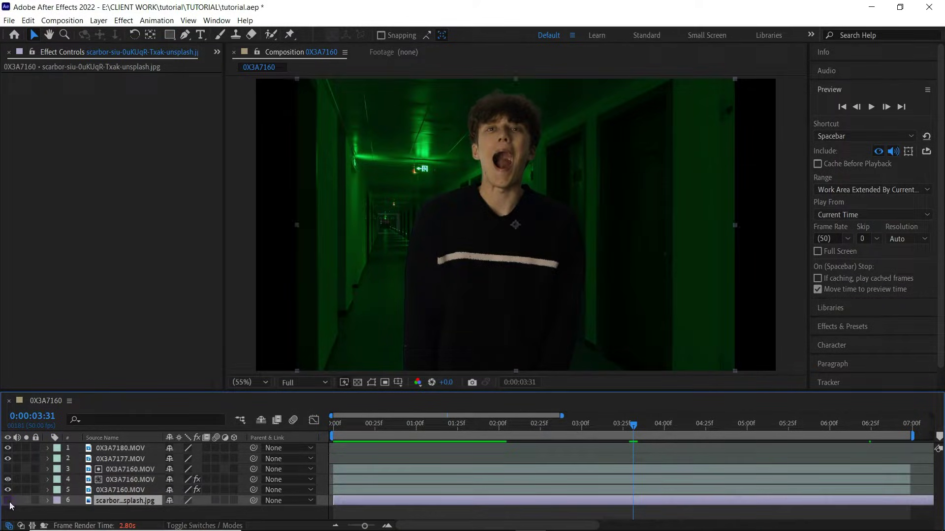
- Hide the corridor background image layer and check the keyed 0X3A7160.MOV layers on their own
click(9, 501)
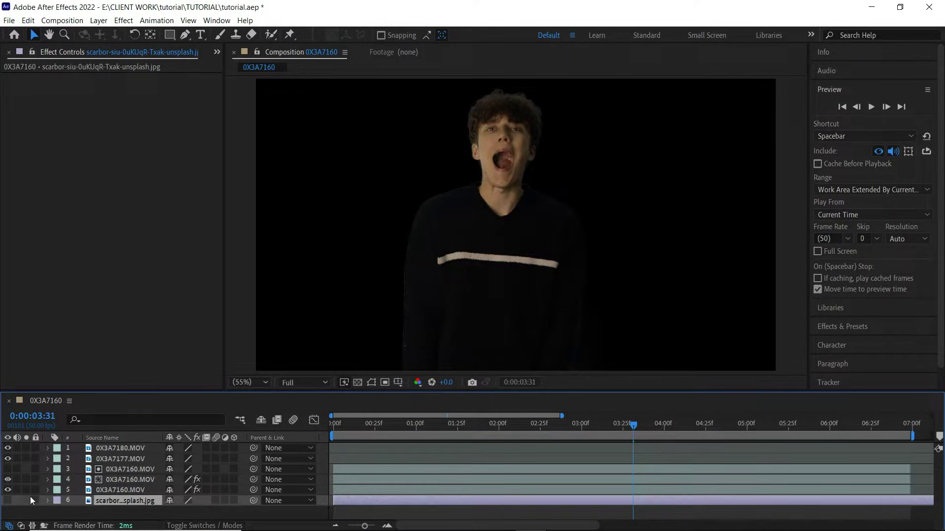
click(111, 489)
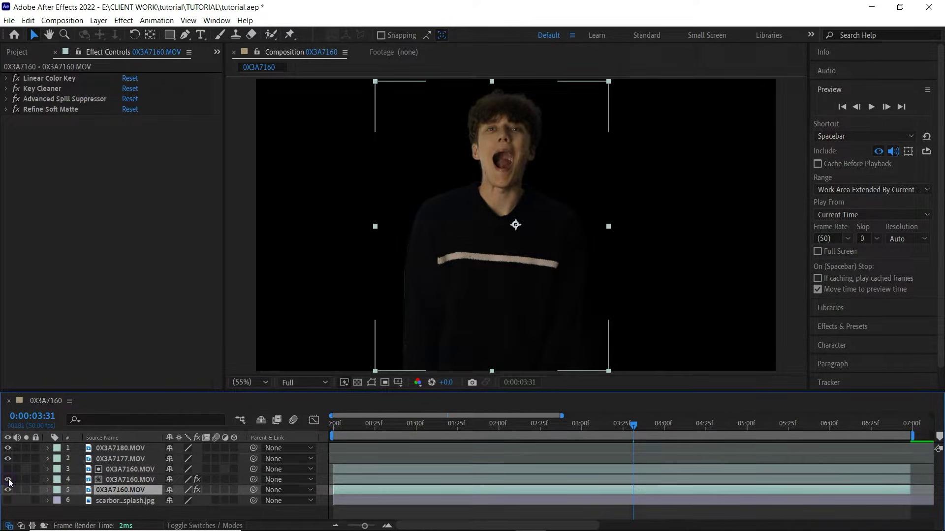
click(8, 479)
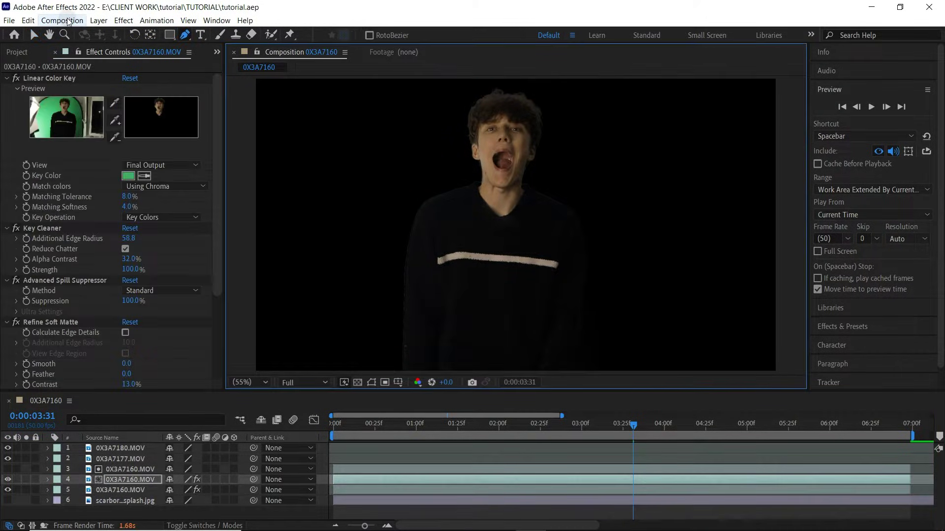
- Add the composition to the render queue and set its output module to AVI format with RGB + Alpha channels
click(67, 22)
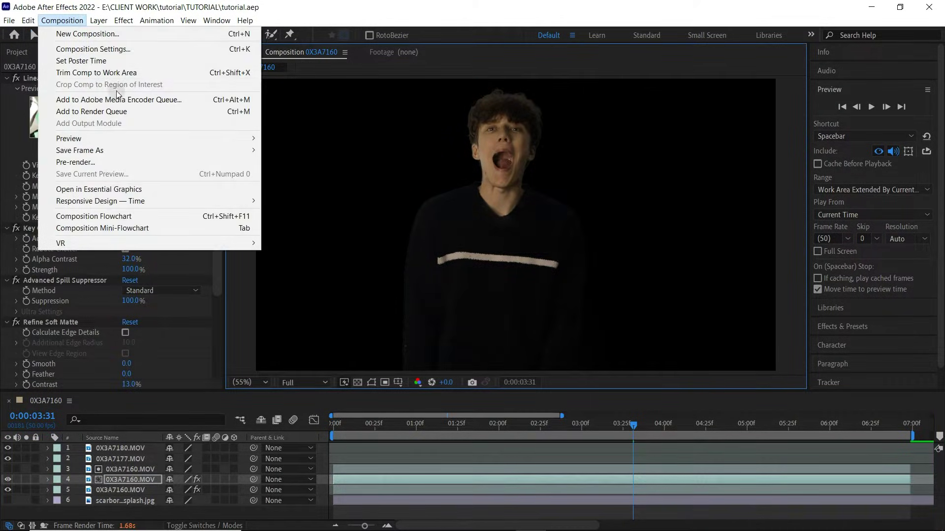
click(126, 115)
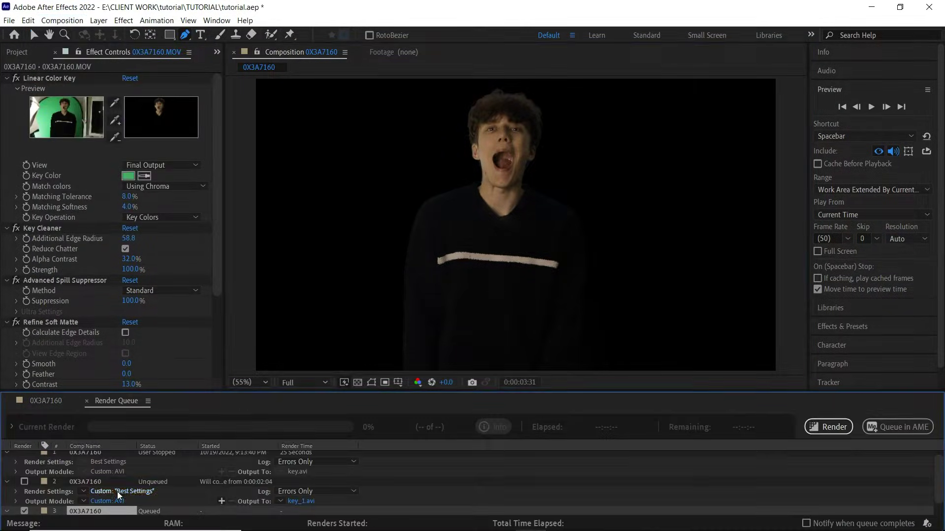
click(109, 511)
click(433, 119)
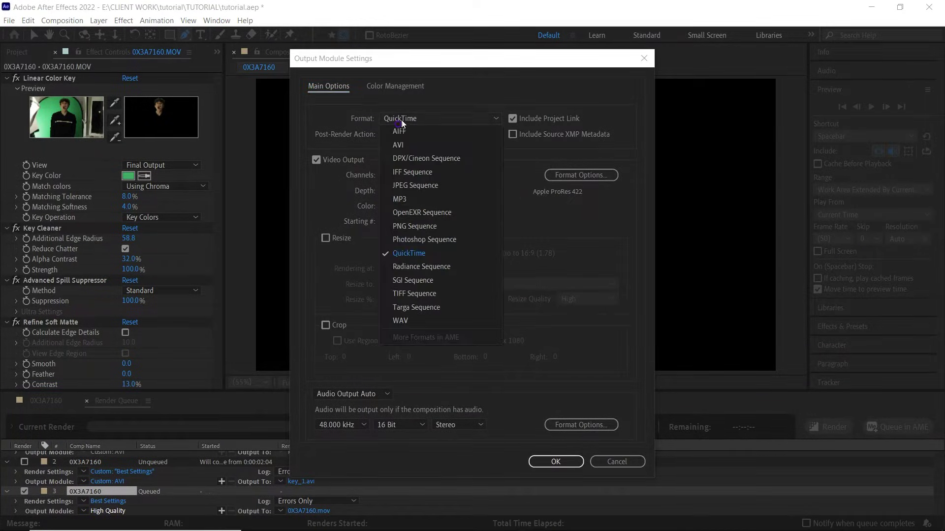
click(412, 144)
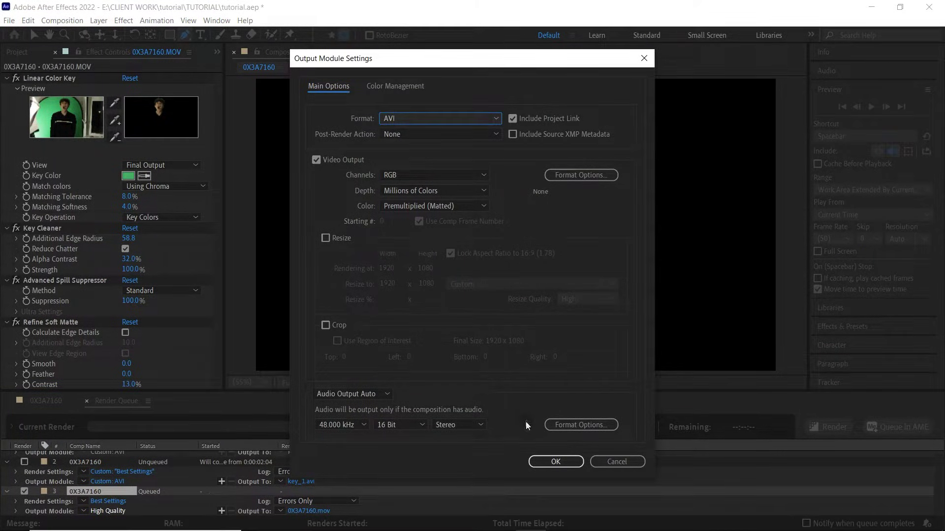
click(426, 175)
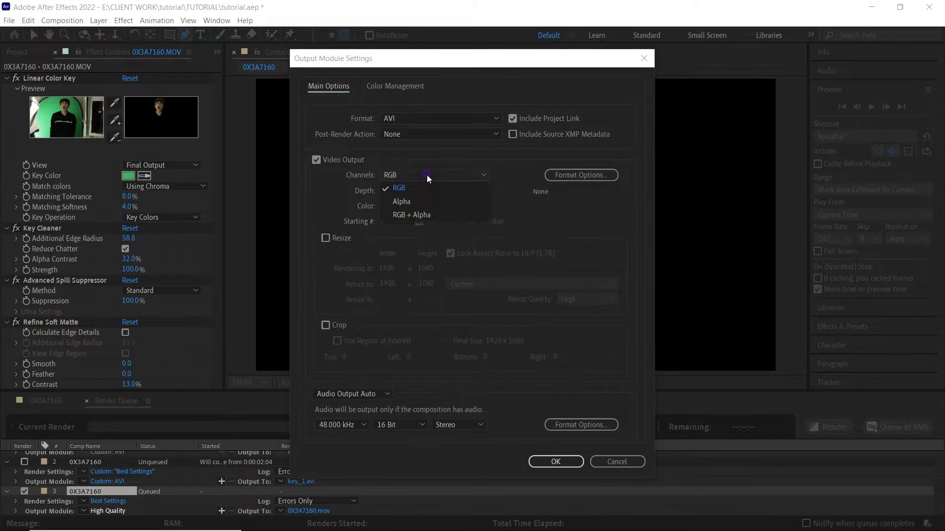
click(424, 216)
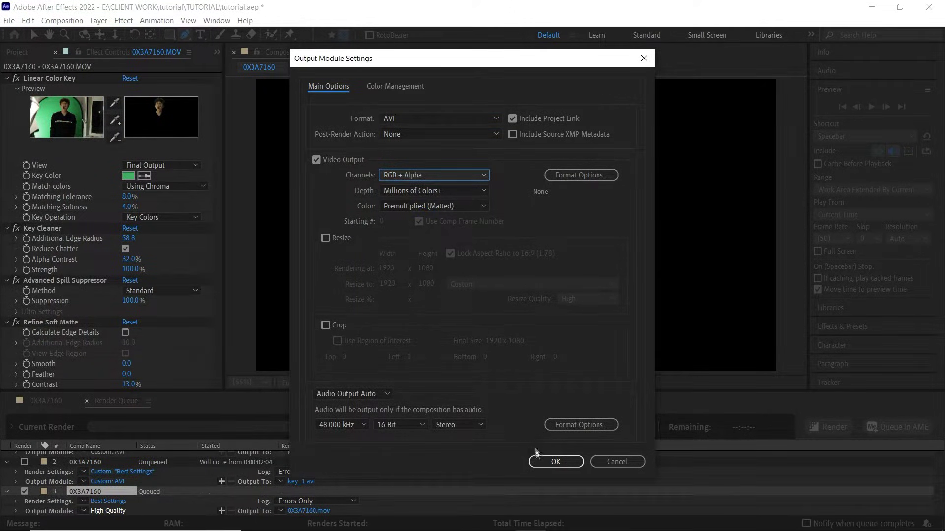
click(555, 461)
- Set the render output to key.avi in the TUTORIAL2 folder, replacing the existing file, and start the render
click(304, 511)
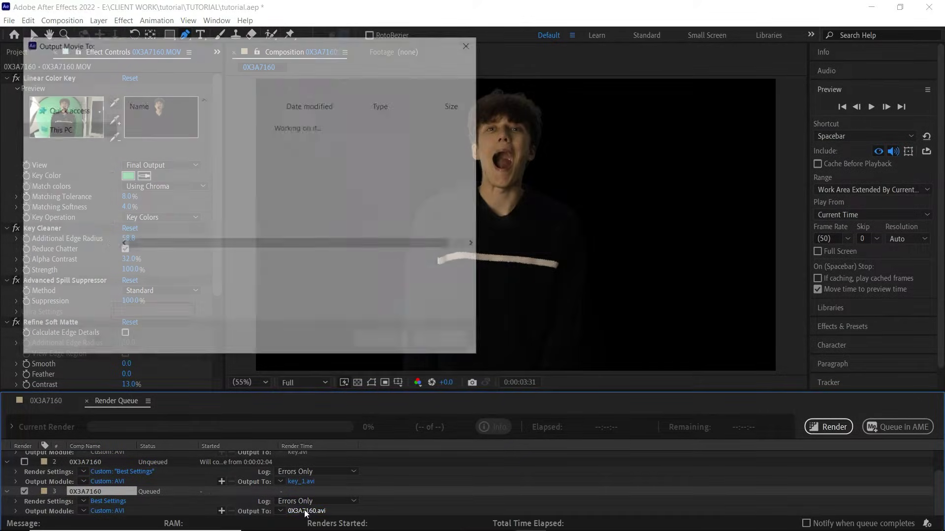
click(157, 135)
click(374, 344)
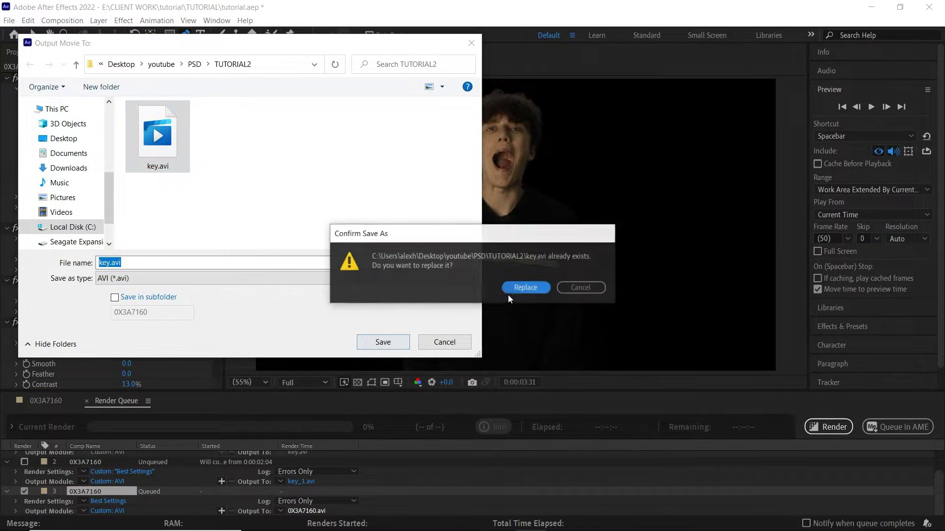
click(509, 292)
click(828, 427)
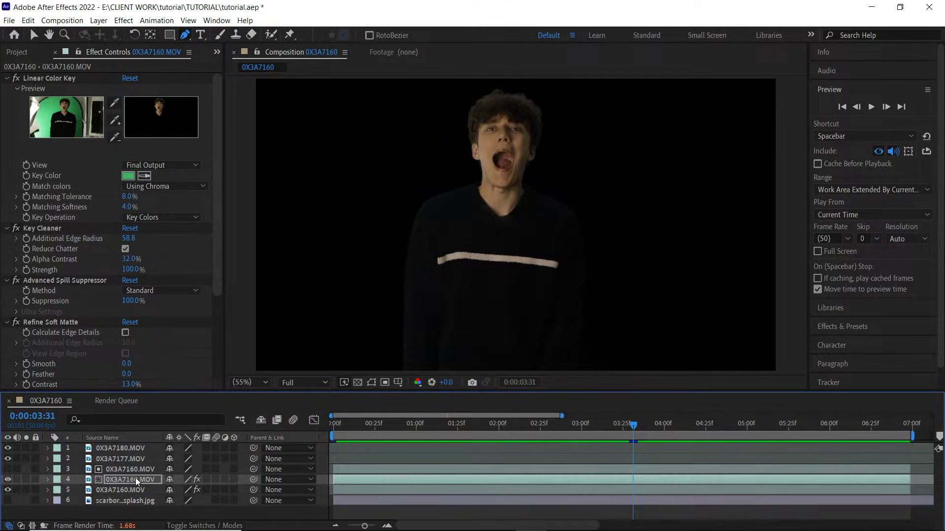
- Replace the three 0X3A7160.MOV layers with the rendered key.avi above the corridor image, and make the image visible again
ctrl+click(135, 472)
ctrl+click(129, 486)
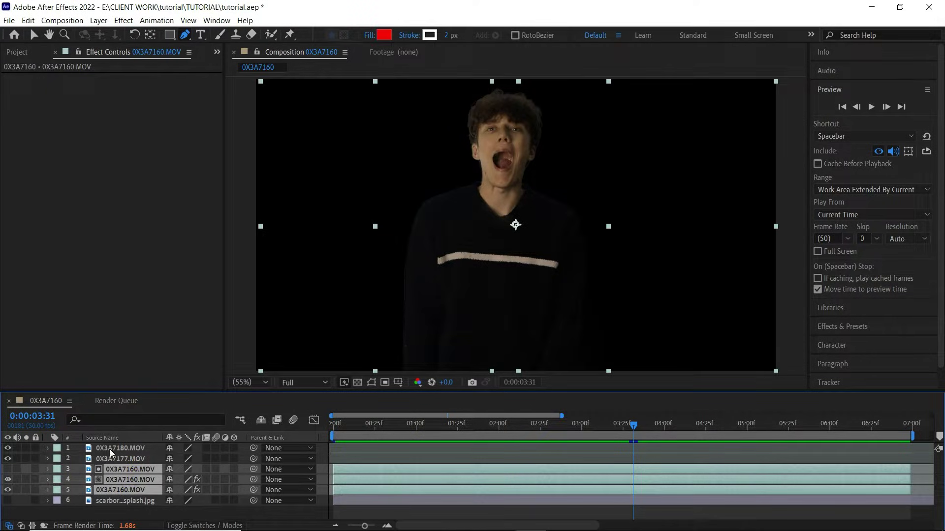
key(Delete)
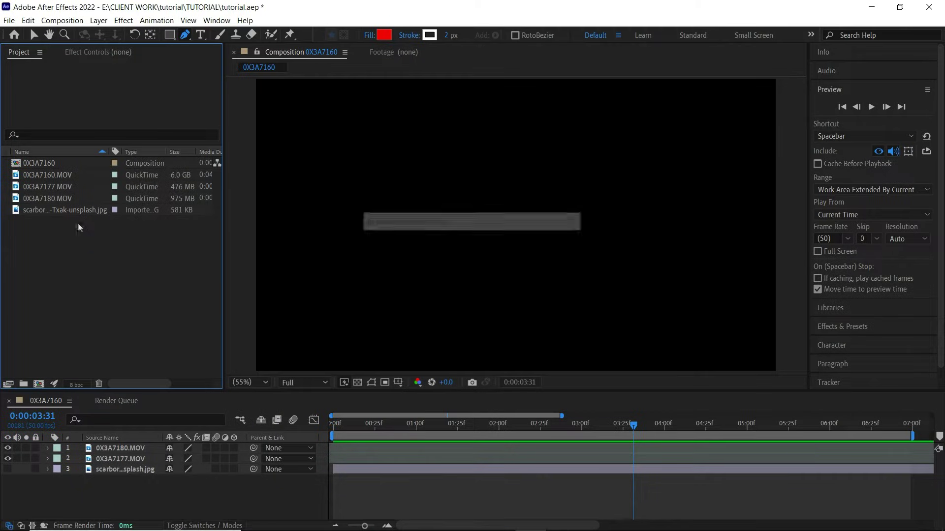
drag(135, 429, 147, 469)
click(7, 480)
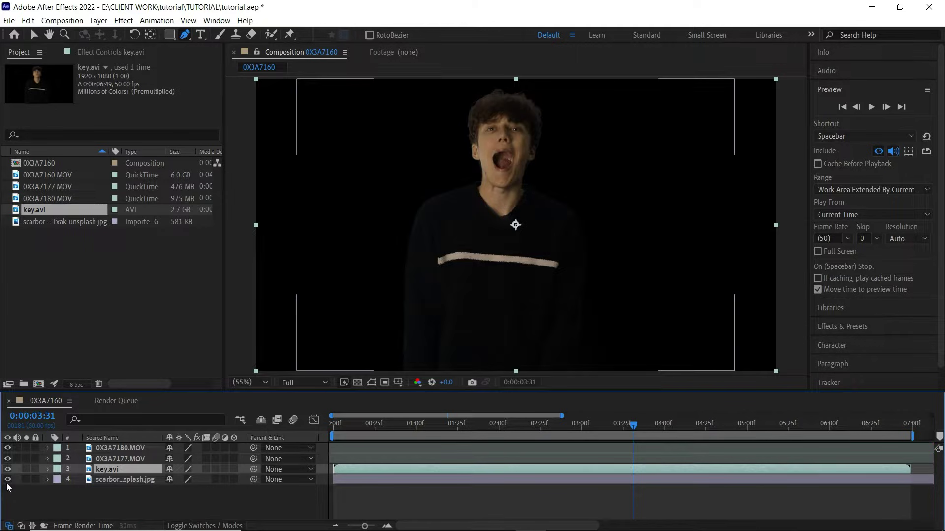
- Duplicate the key.avi layer and add a new adjustment layer above both copies
key(v)
key(ctrl+d)
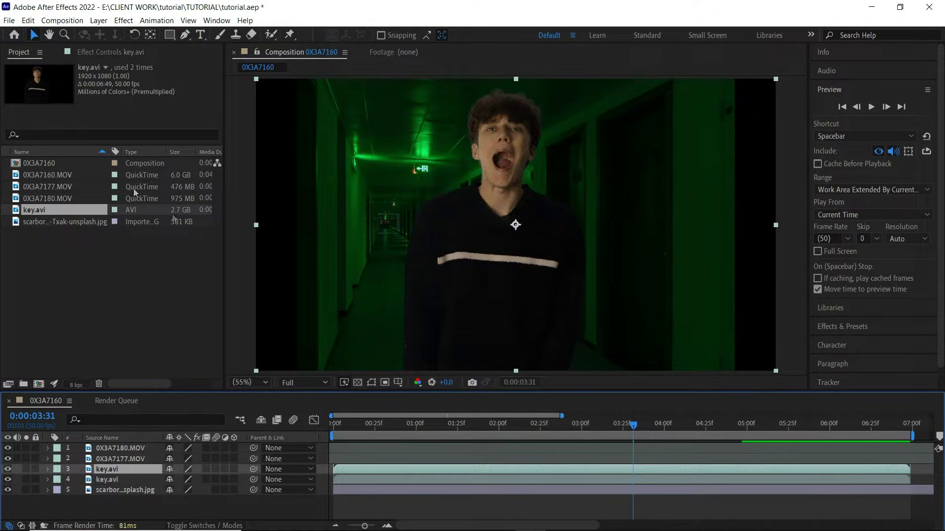
click(98, 20)
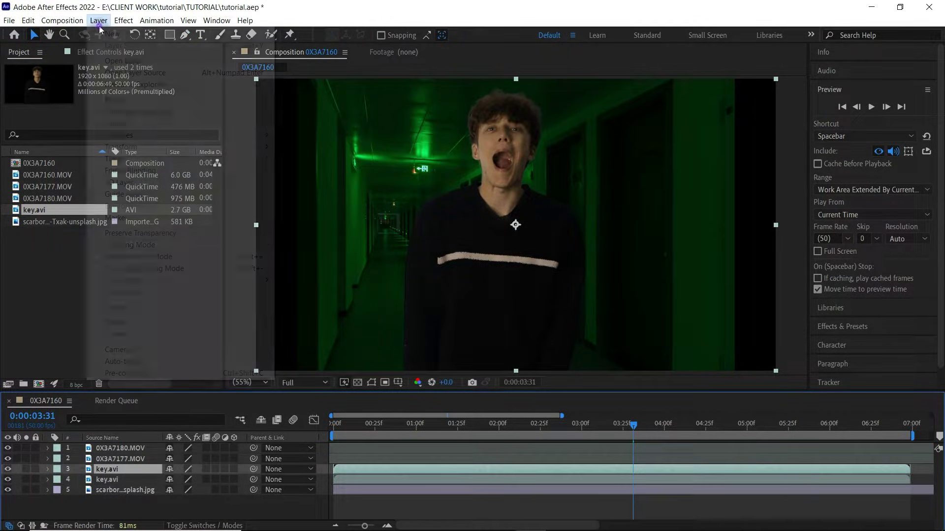
mouse_move(204, 35)
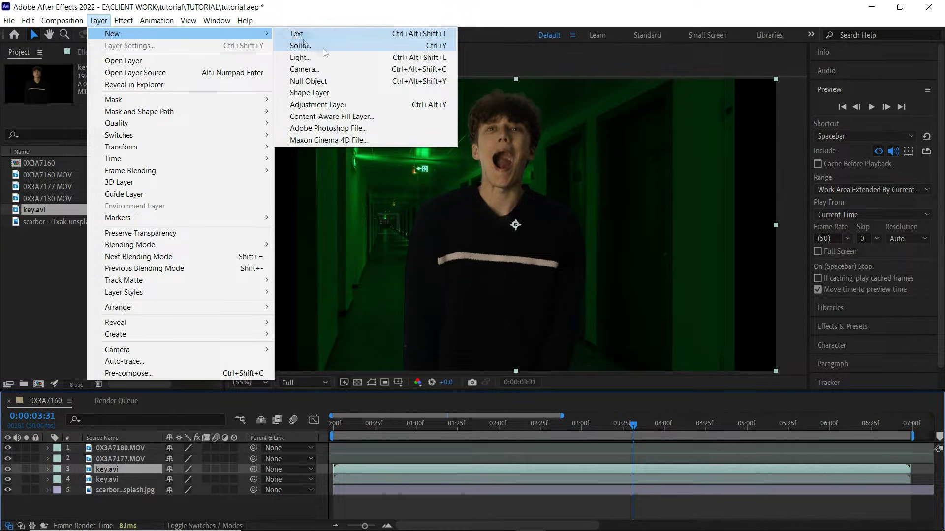
click(355, 105)
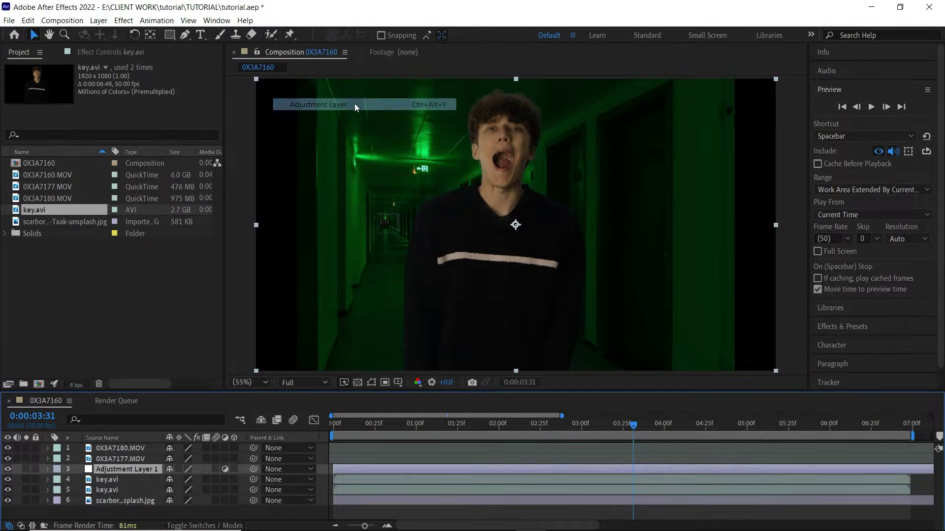
- Split the adjustment layer at 0:00:06:49 and delete the excess part after that time
key(End)
click(28, 20)
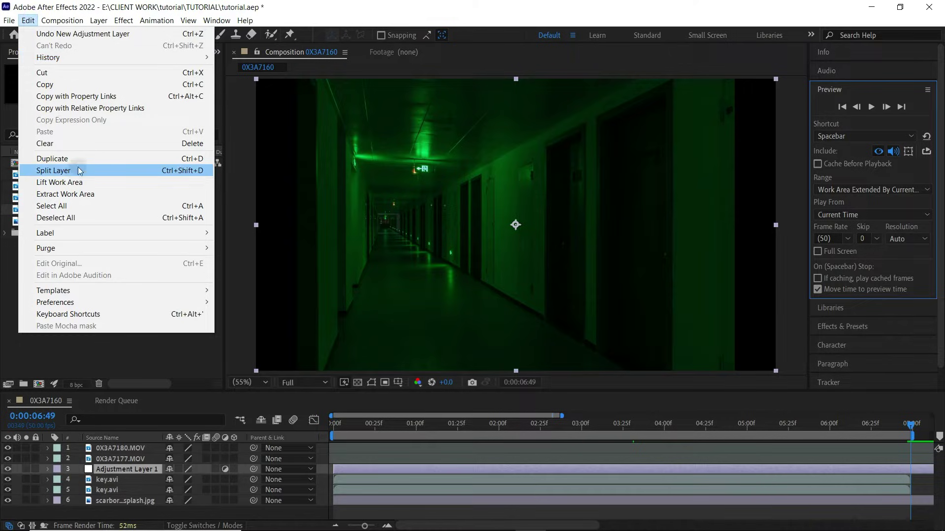
click(168, 169)
click(927, 472)
key(Delete)
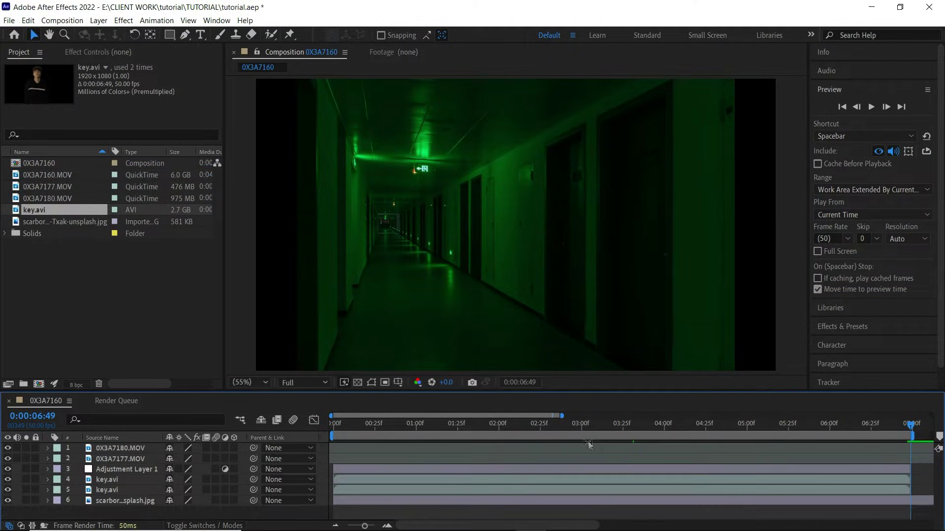
- Return to 0:00:03:31 and apply the Spot Clone Tracker effect to the upper key.avi layer
click(633, 424)
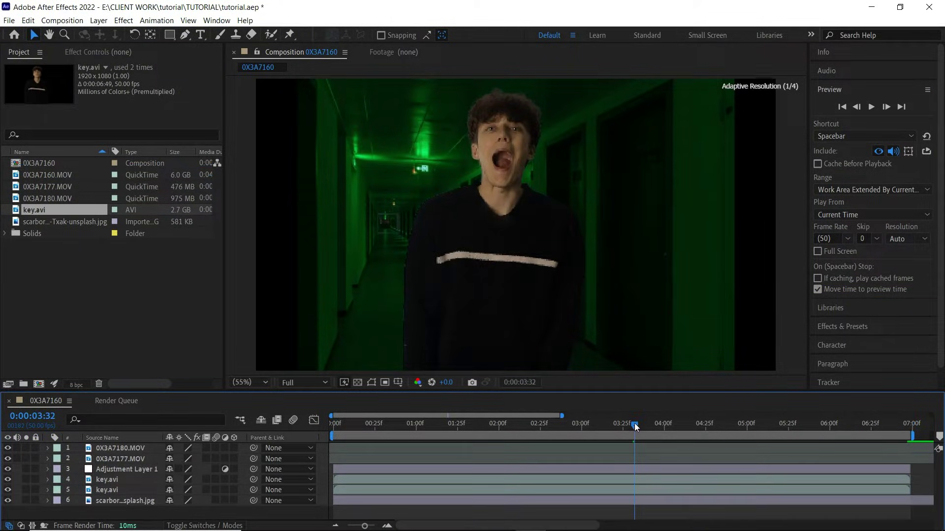
click(631, 473)
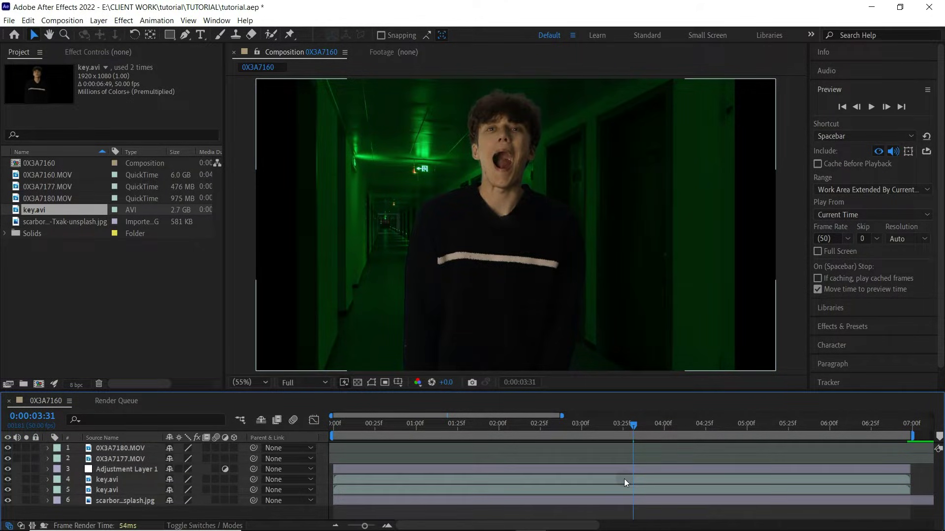
click(624, 480)
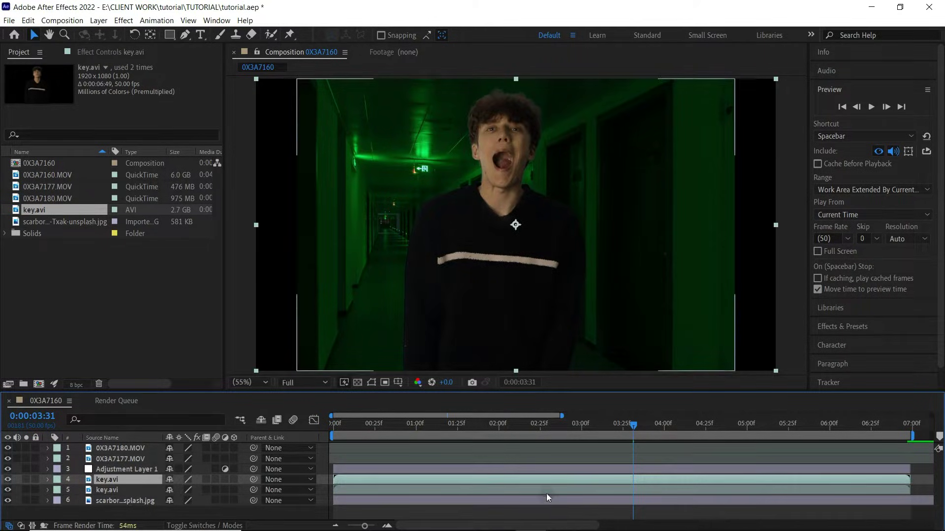
click(888, 325)
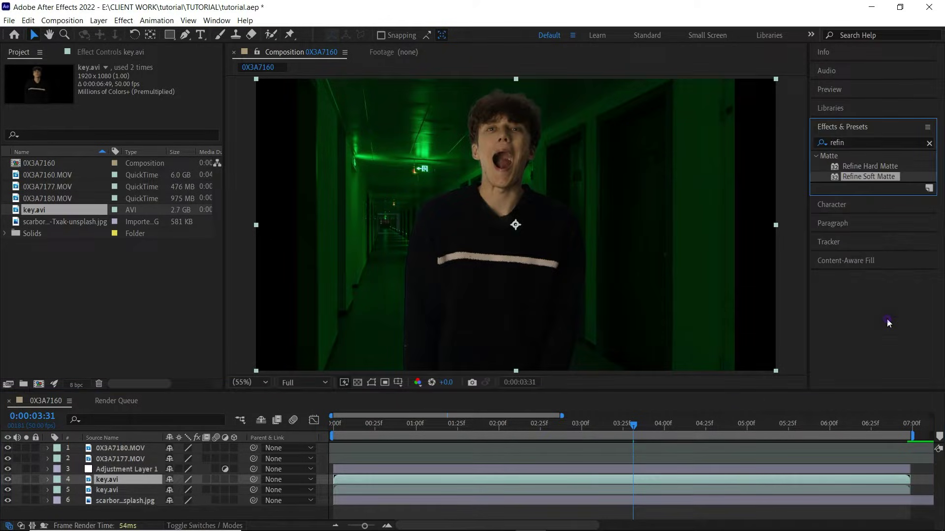
click(849, 143)
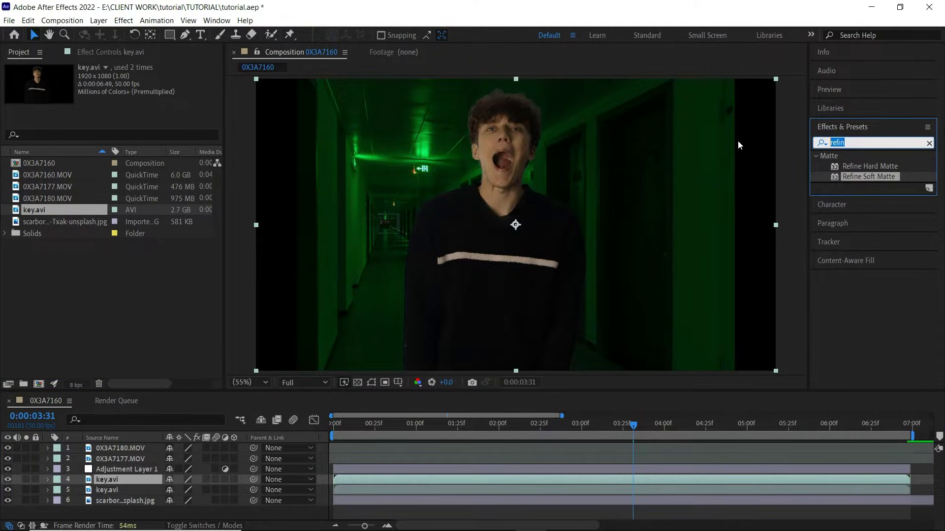
text(spot cl)
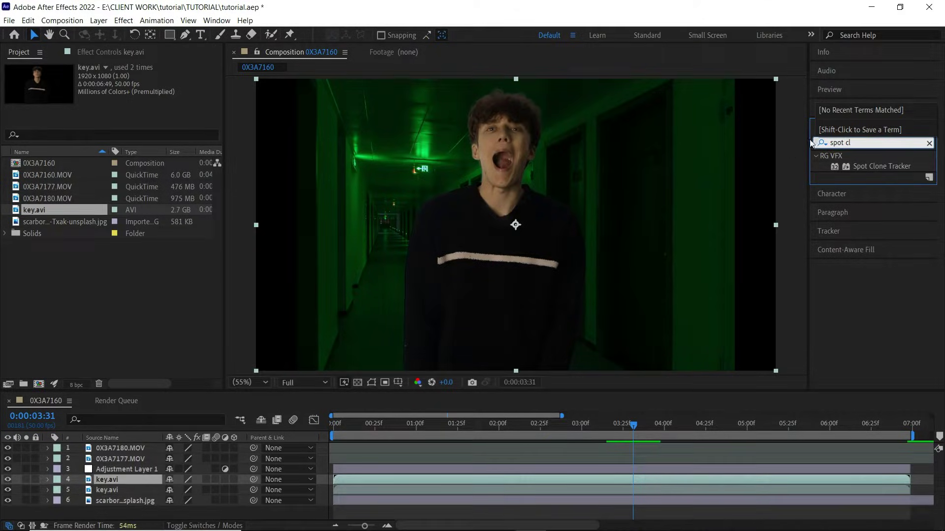
click(860, 167)
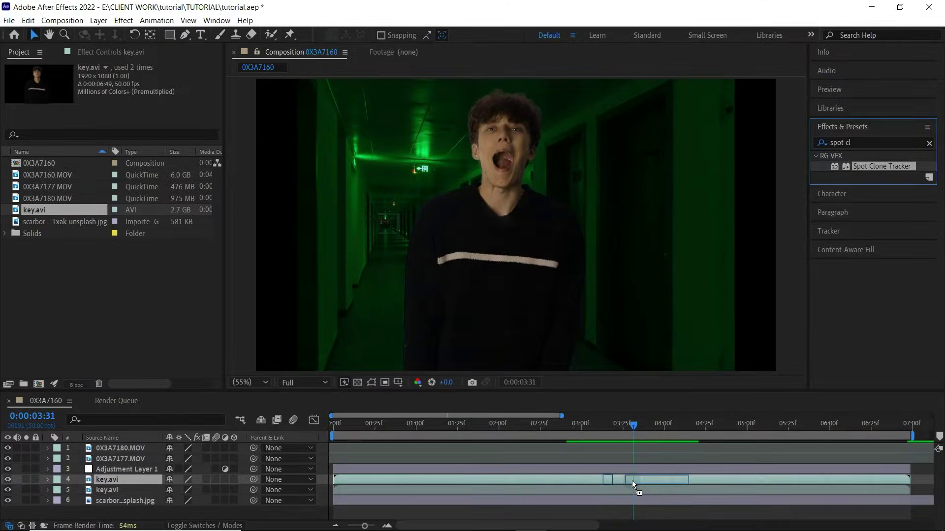
drag(632, 480, 632, 481)
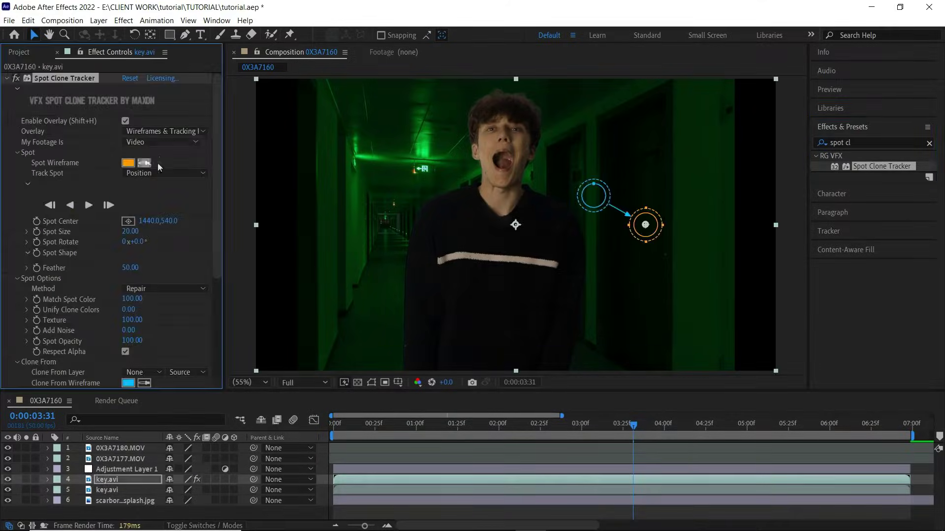
- Set the tracker overlay to Wireframes Only (Faster Tracking) and place the spot on the man's lower lip at about 902.8,339.0 with size 4.20
click(162, 131)
click(177, 155)
drag(647, 226, 528, 298)
key(period)
key(period)
key(h)
drag(525, 207, 544, 262)
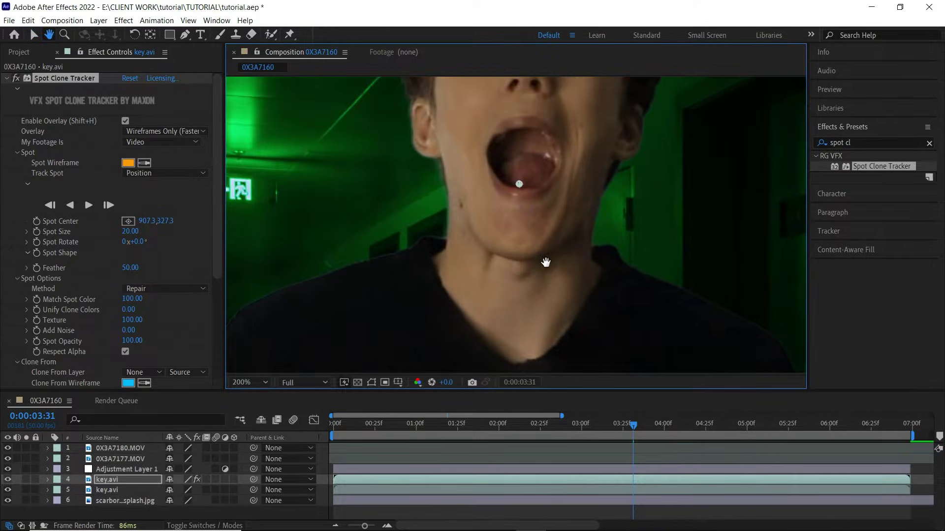
scroll(525, 184, up, 1)
drag(522, 210, 511, 248)
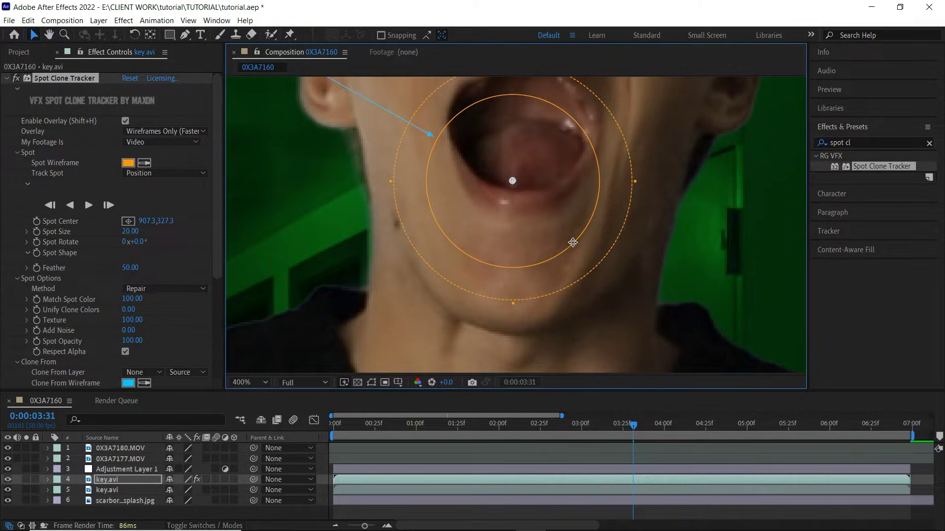
mouse_move(574, 243)
mouse_down()
mouse_move(541, 211)
mouse_move(487, 197)
mouse_move(517, 216)
mouse_move(522, 209)
mouse_move(524, 229)
mouse_up()
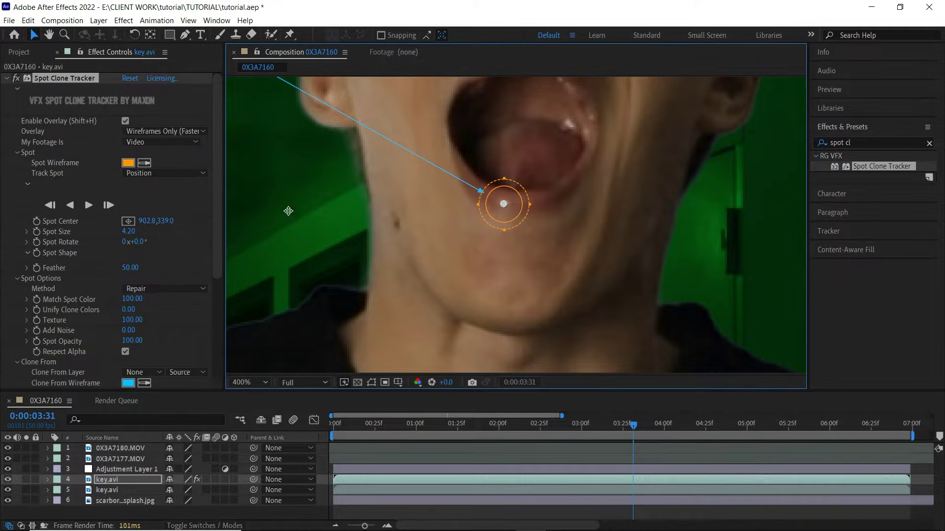
- Track the lip spot's position through the key.avi clip and check the tracking by scrubbing to 0:00:03:15
click(191, 130)
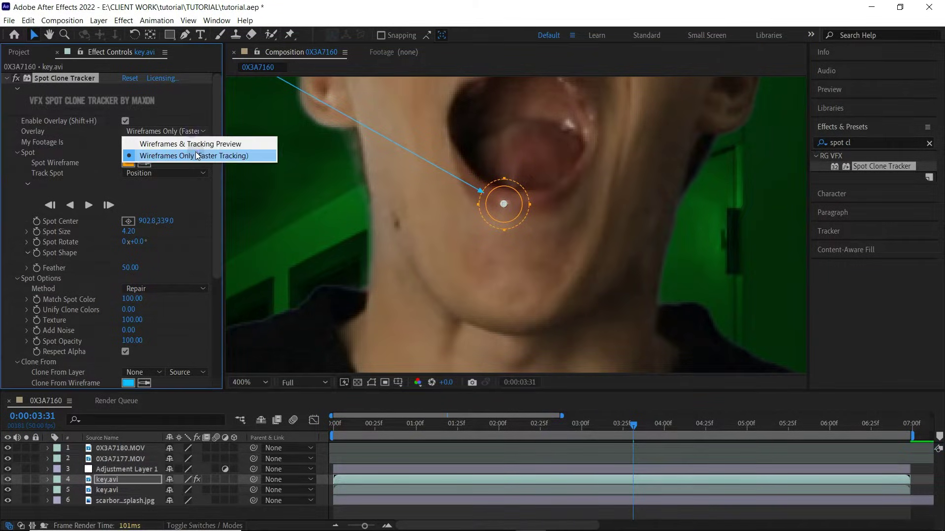
click(162, 158)
click(89, 205)
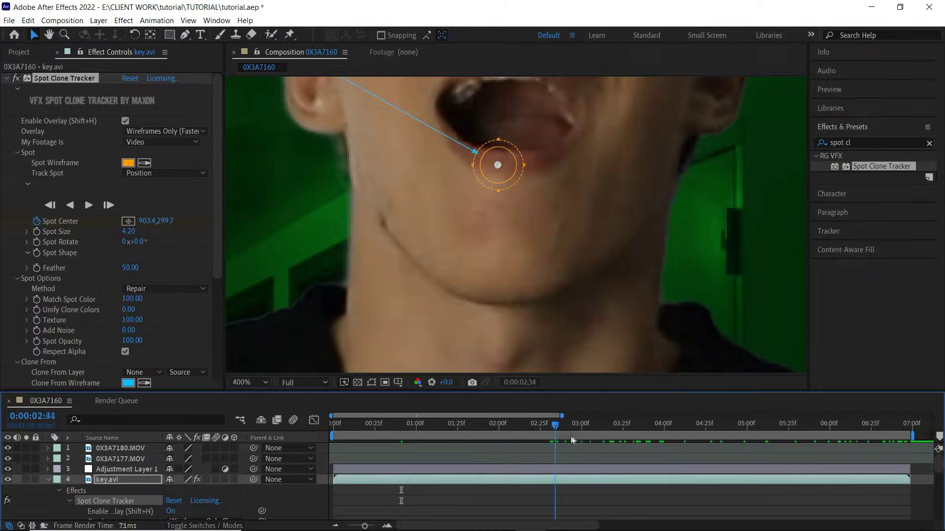
drag(571, 436, 607, 439)
click(48, 481)
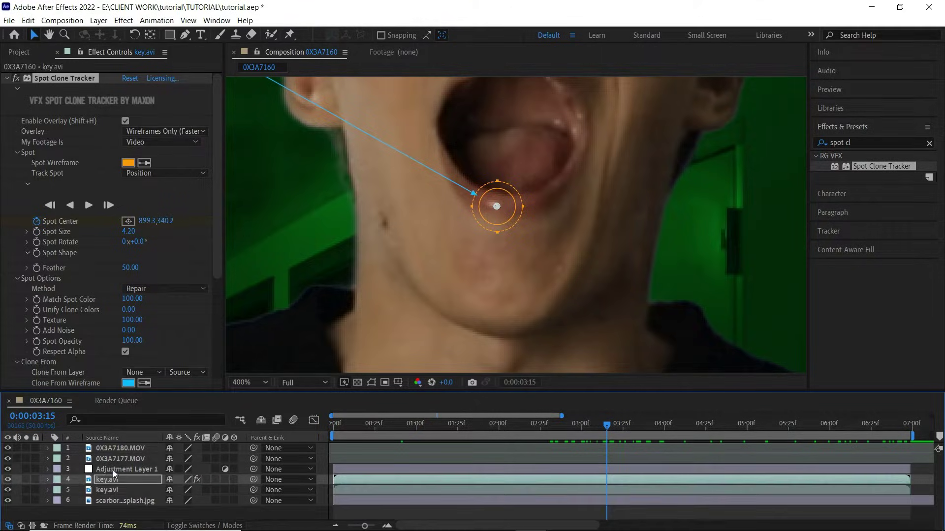
- Find the Liquify effect and apply it to Adjustment Layer 1
click(113, 470)
drag(871, 143, 715, 151)
text(liqu)
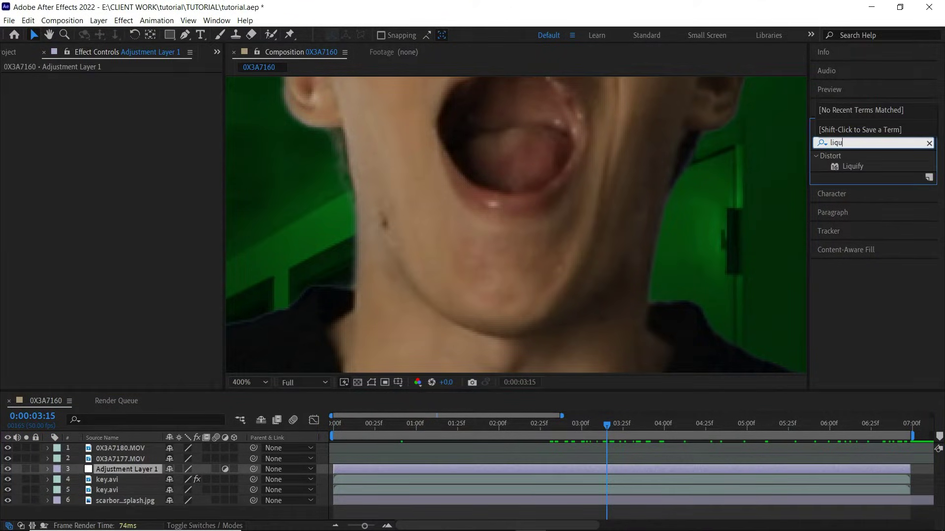
mouse_move(852, 170)
mouse_down()
mouse_move(713, 482)
mouse_move(713, 471)
mouse_up()
- Link Liquify's Distortion Mesh Offset to the Spot Clone Tracker's Spot Center with an expression, and collapse the properties of both layers
click(139, 481)
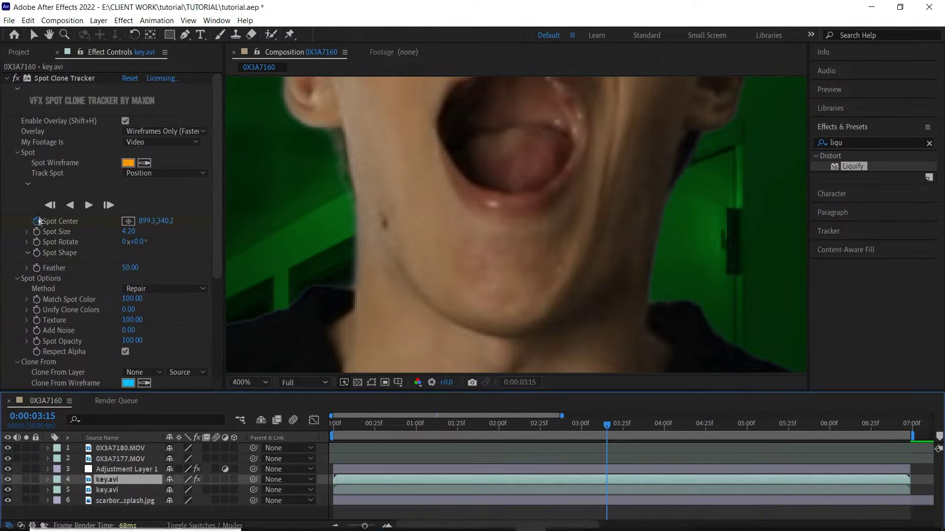
click(57, 221)
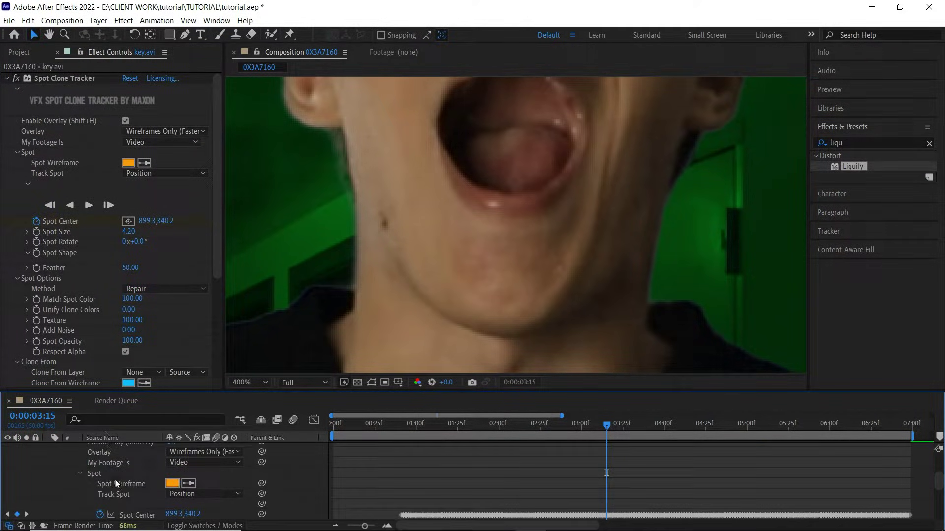
scroll(115, 481, up, 3)
click(118, 463)
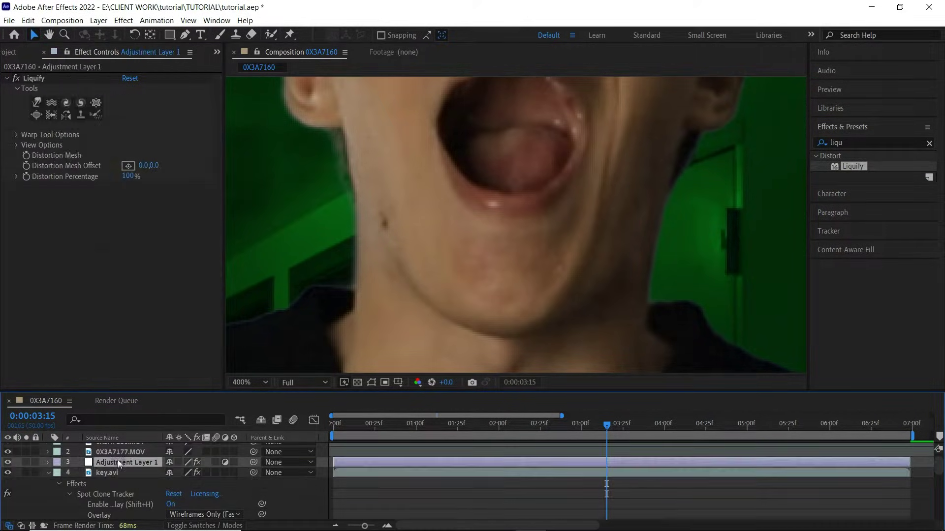
alt+click(27, 165)
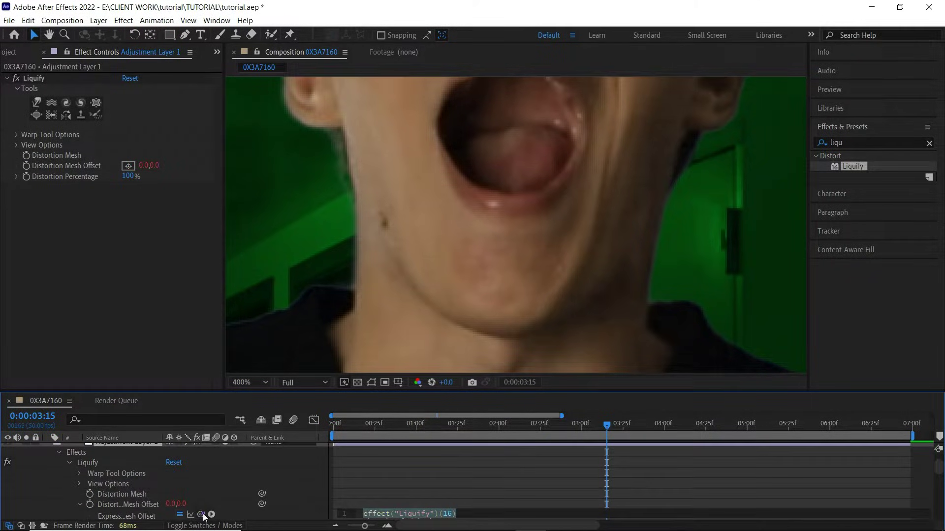
drag(202, 514, 129, 514)
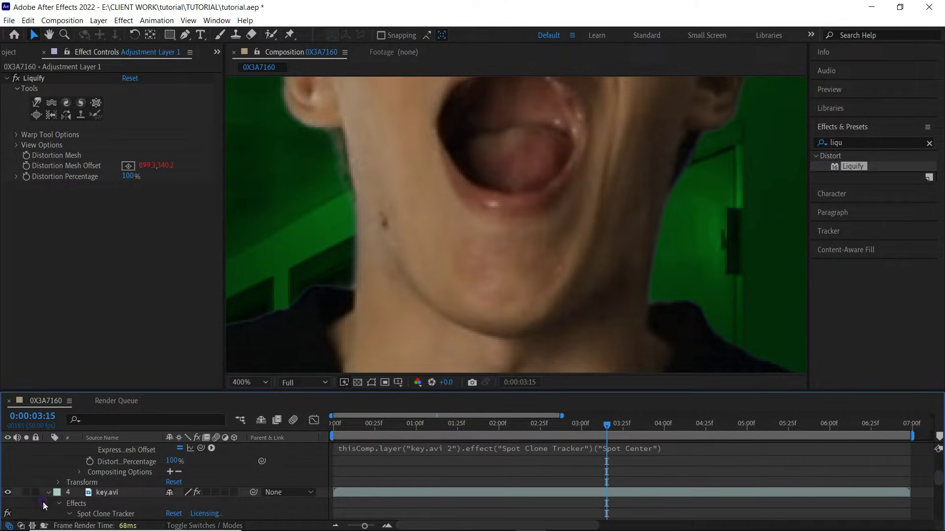
click(48, 492)
scroll(51, 483, up, 4)
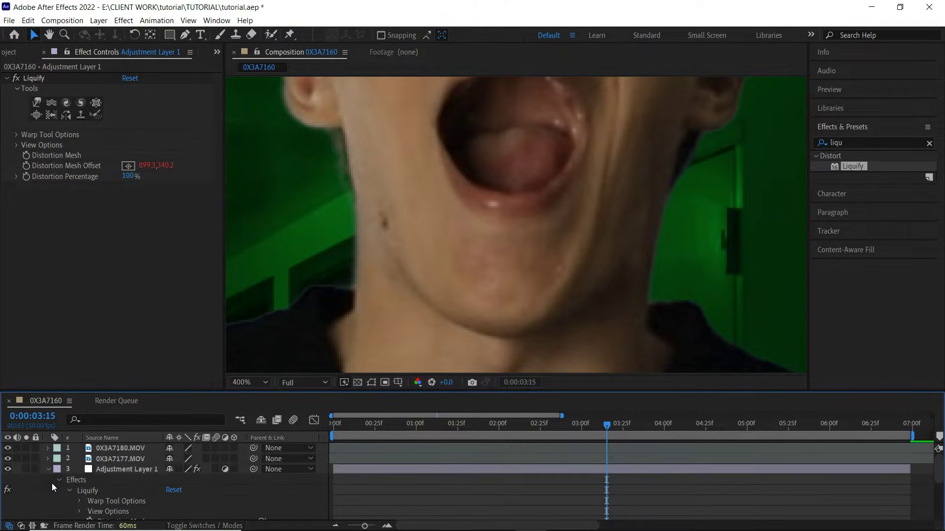
click(48, 469)
click(124, 468)
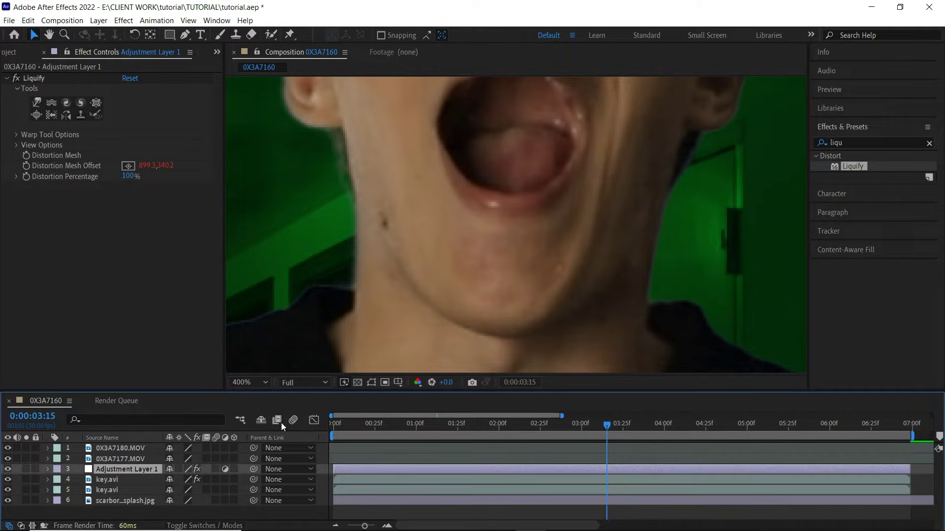
- Preview the composition with the lower key.avi layer hidden and move the current time to 0:00:04:00
click(250, 382)
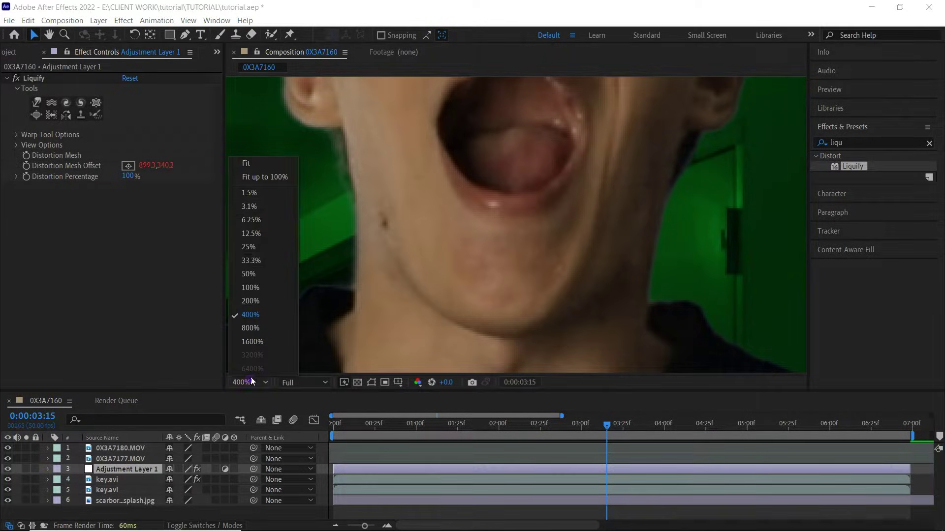
click(269, 176)
key(space)
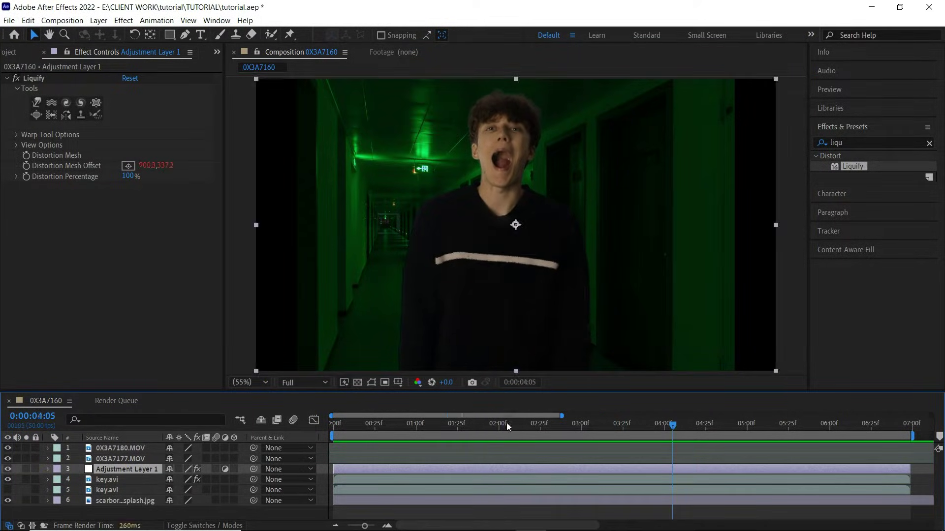
click(668, 427)
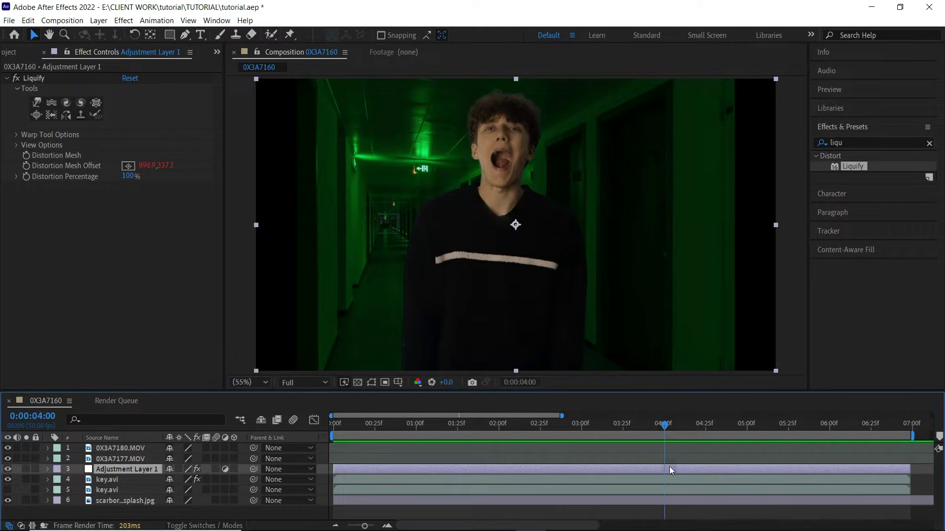
scroll(494, 191, up, 3)
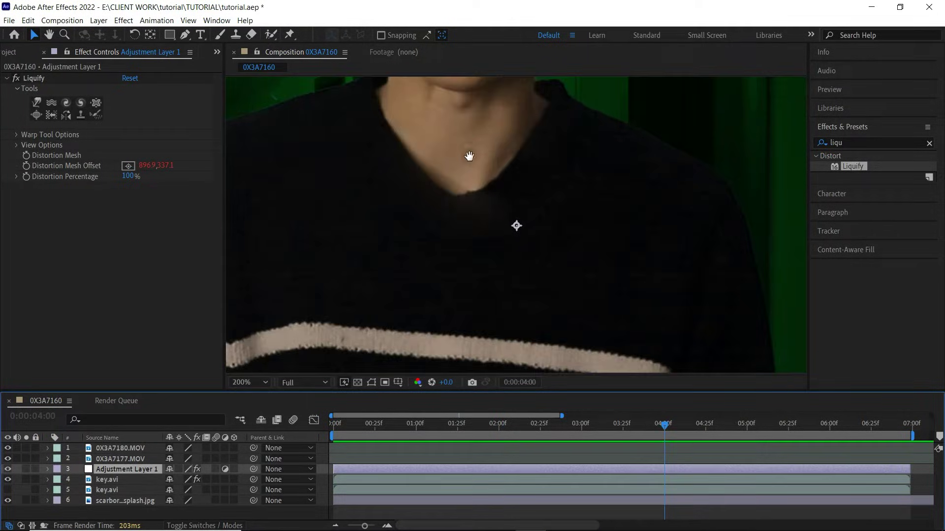
- Set the first Liquify Distortion Mesh keyframe at 0:00:04:00, select the Warp tool and reveal the layer's animated properties
drag(469, 156, 495, 280)
key(v)
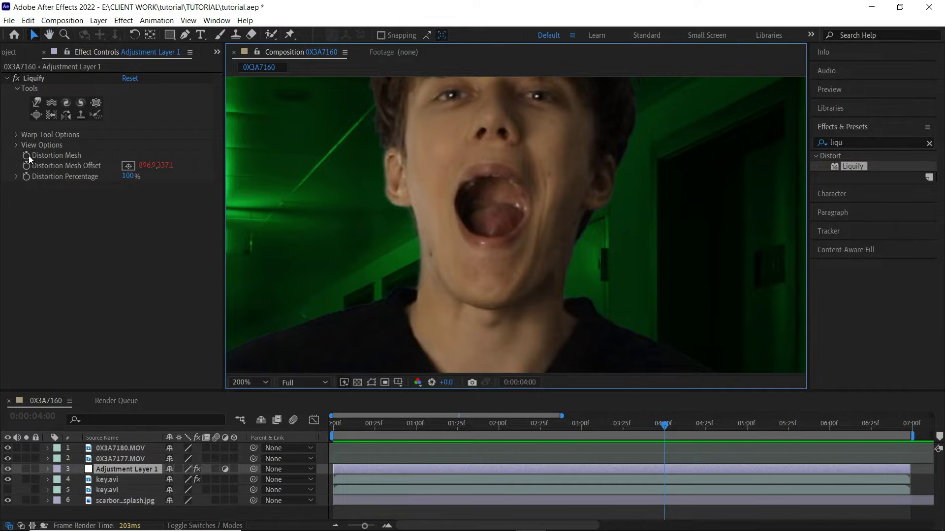
click(26, 155)
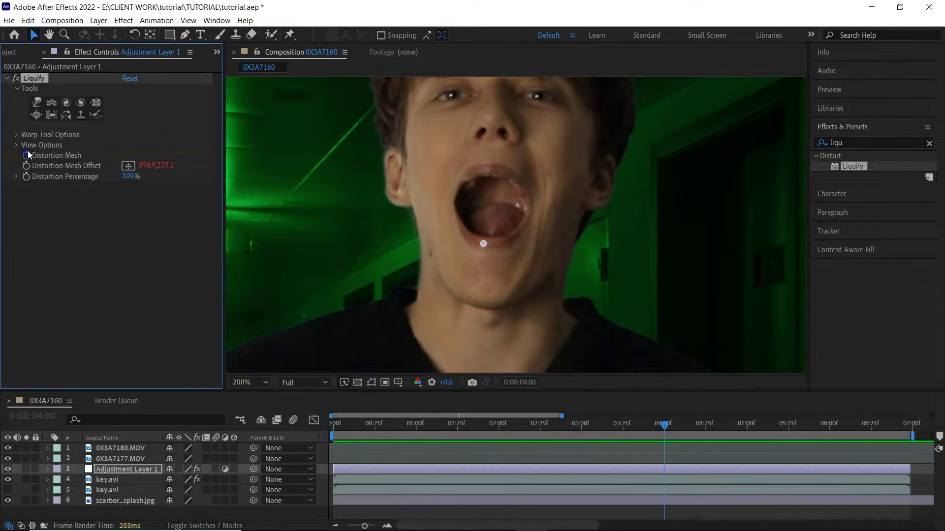
click(37, 102)
key(u)
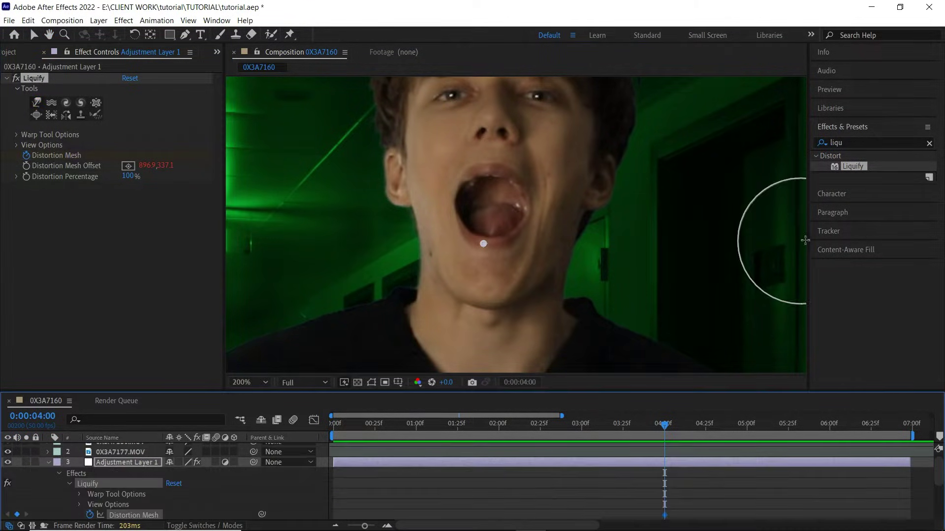
- Step frame by frame past the first keyframe to 0:00:04:04 and move the current time on to 0:00:05:35
click(840, 94)
click(885, 107)
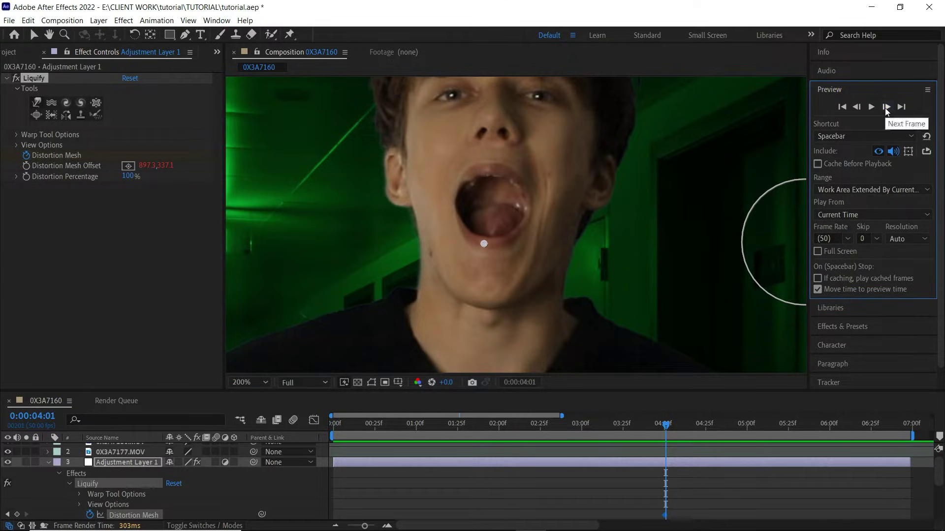
click(885, 107)
click(886, 107)
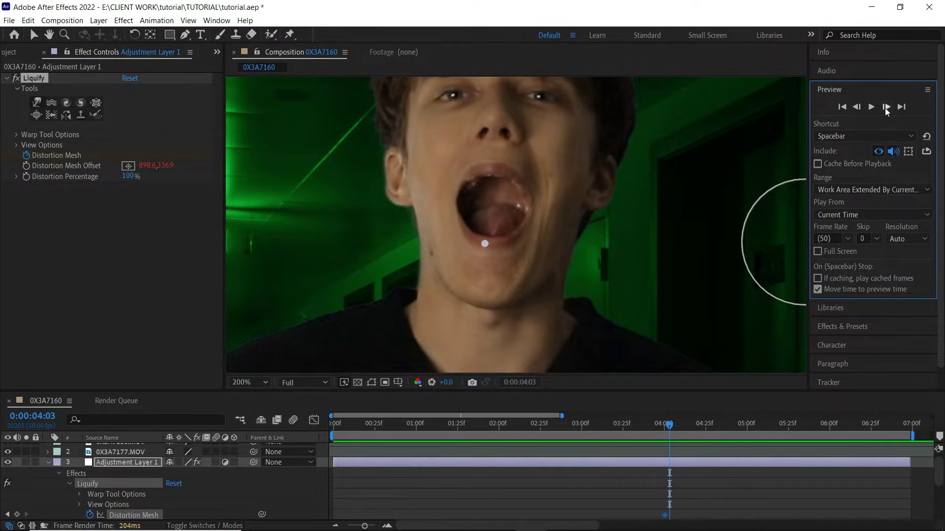
click(885, 107)
scroll(485, 228, down, 2)
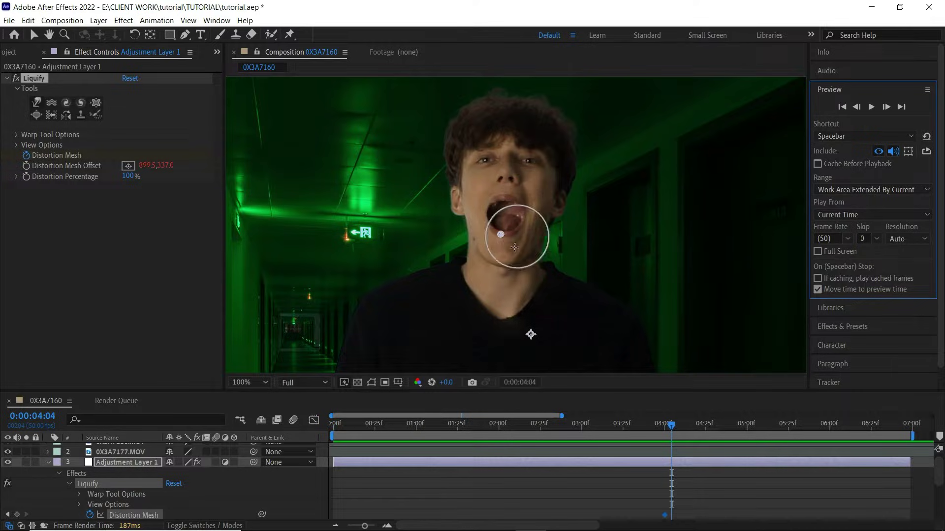
scroll(509, 242, up, 2)
key(space)
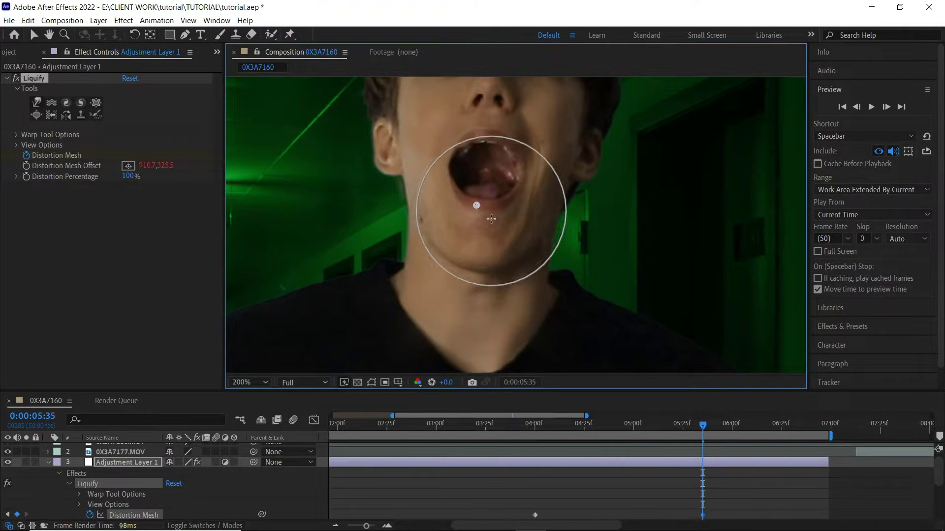
- Warp the lower lip and chin downward at 0:00:05:35 to stretch the open mouth
drag(463, 204, 454, 228)
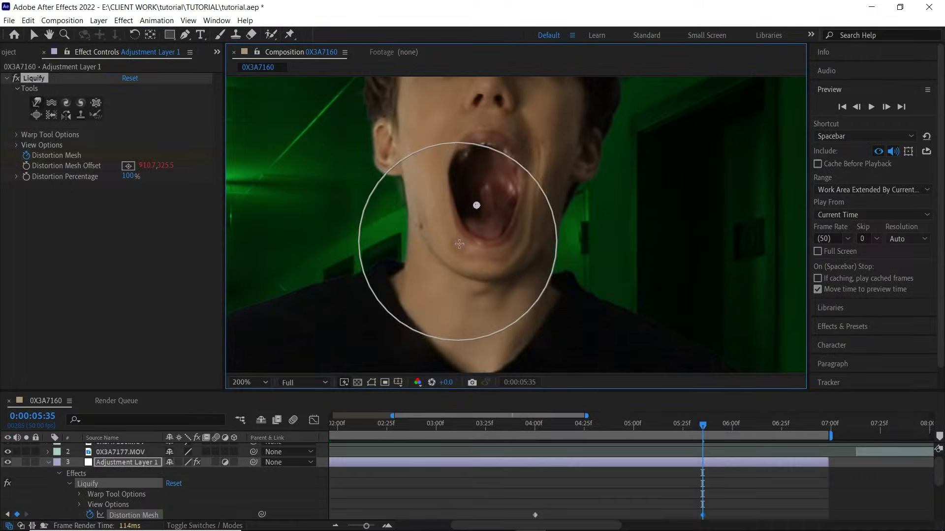
mouse_move(459, 244)
mouse_down()
mouse_move(481, 254)
mouse_move(483, 247)
mouse_move(483, 270)
mouse_up()
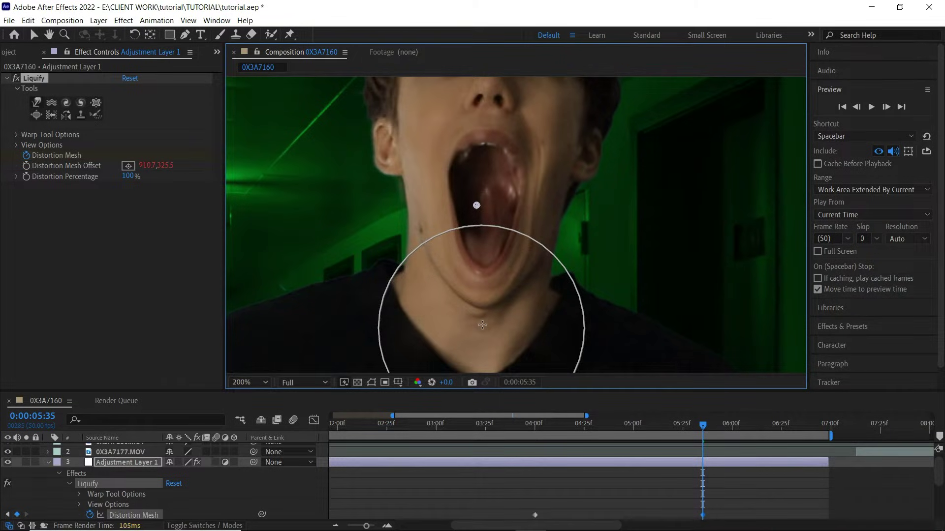
drag(437, 279, 439, 297)
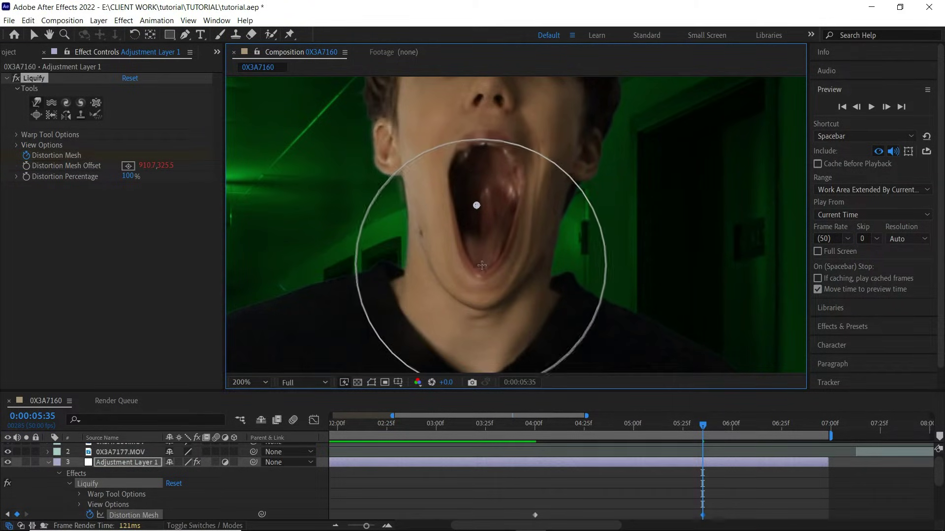
drag(481, 266, 481, 288)
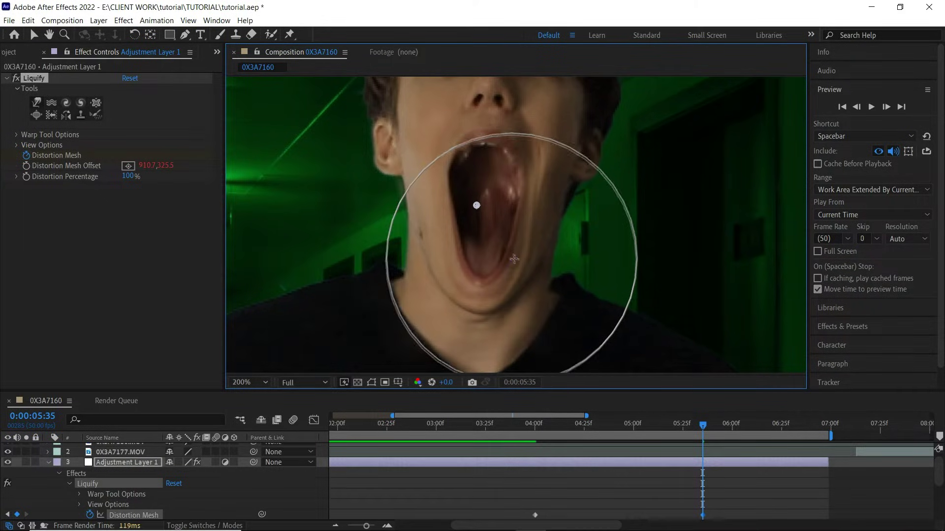
- Push the lower mouth corners and jaw outward and down with the Warp tool to widen the stretched mouth
drag(513, 257, 515, 275)
drag(458, 266, 451, 272)
drag(527, 255, 534, 269)
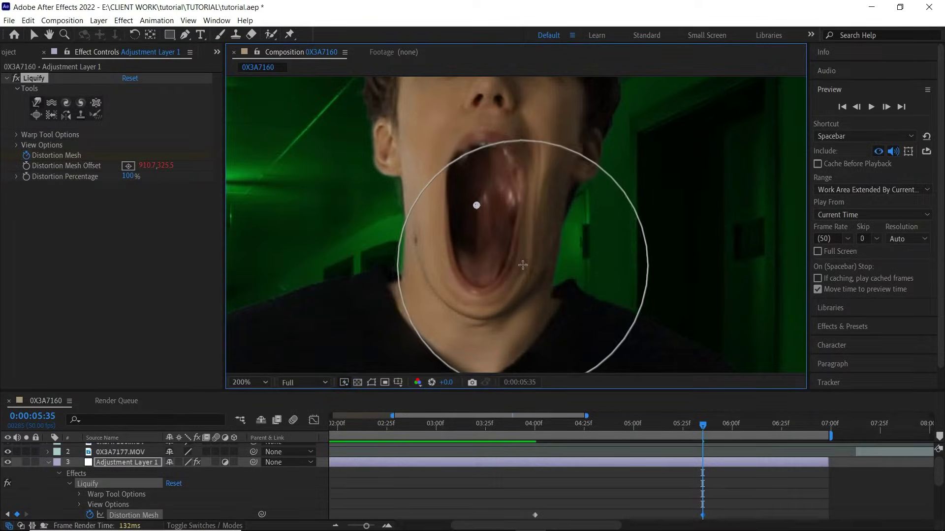
mouse_move(522, 265)
mouse_down()
mouse_move(531, 264)
mouse_move(532, 276)
mouse_move(428, 248)
mouse_move(430, 235)
mouse_up()
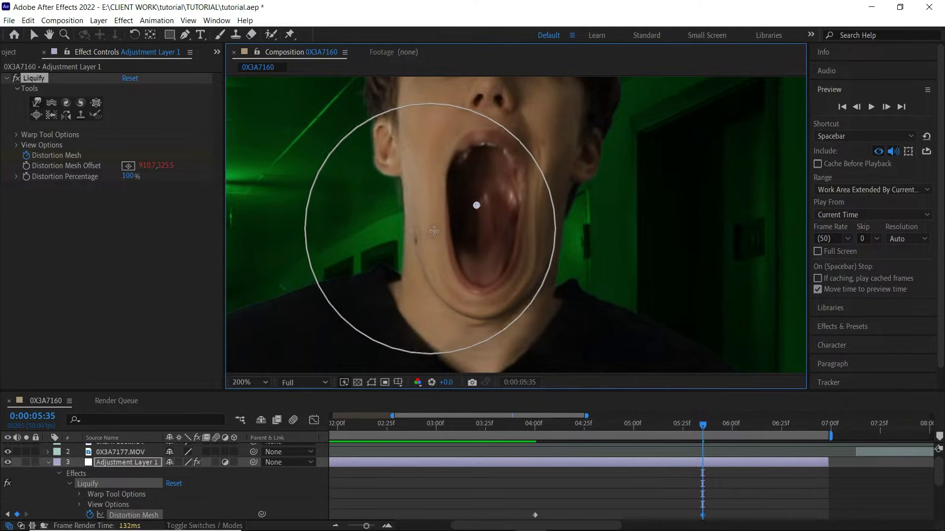
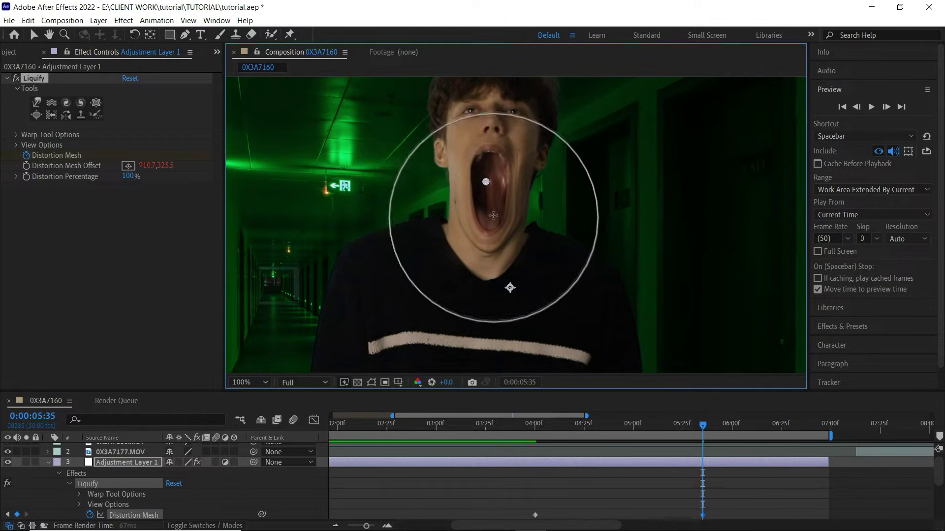
scroll(493, 216, up, 1)
drag(441, 181, 455, 259)
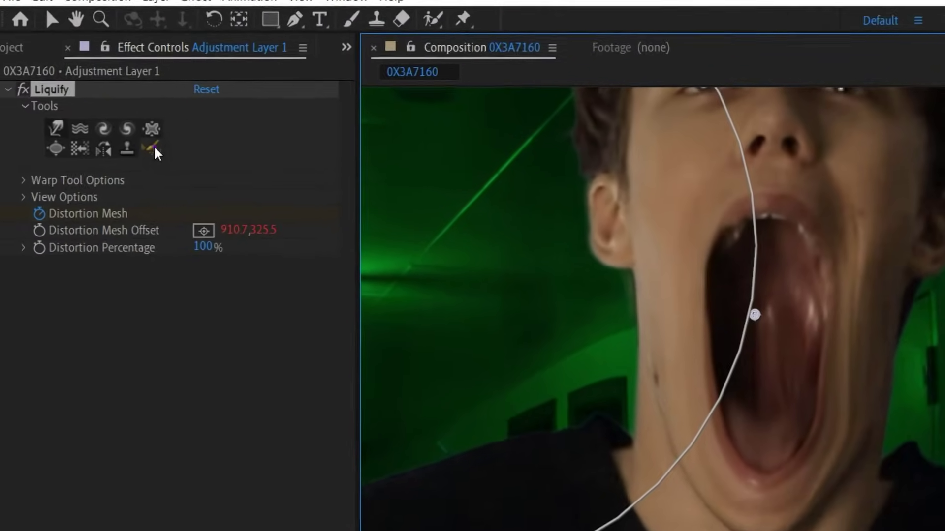
- Restore the distorted cheeks and area around the upper lip with Liquify's Reconstruction tool
click(96, 115)
drag(531, 168, 378, 202)
drag(549, 160, 498, 173)
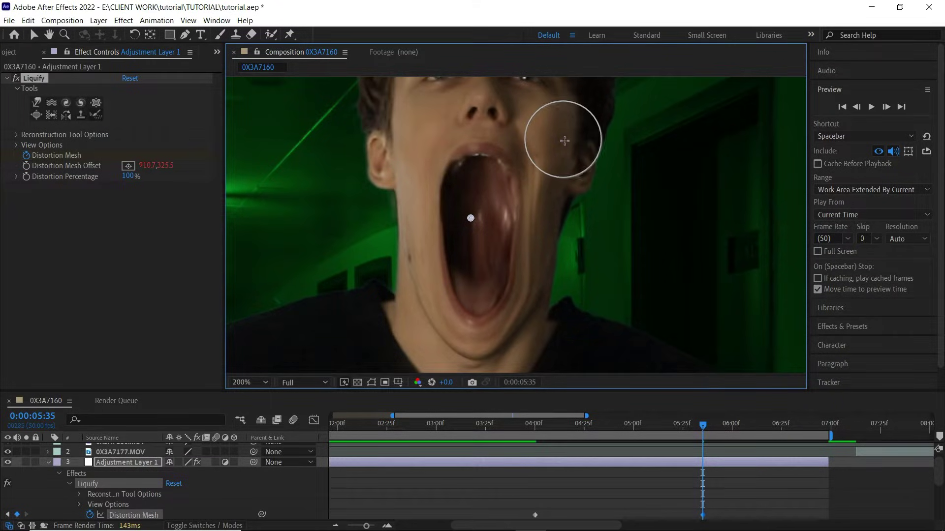
drag(416, 137, 388, 141)
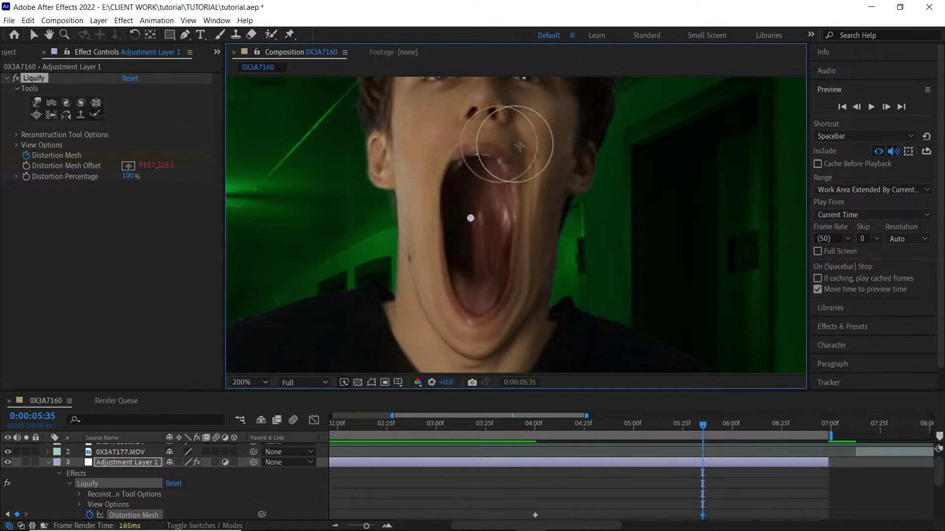
drag(519, 146, 516, 153)
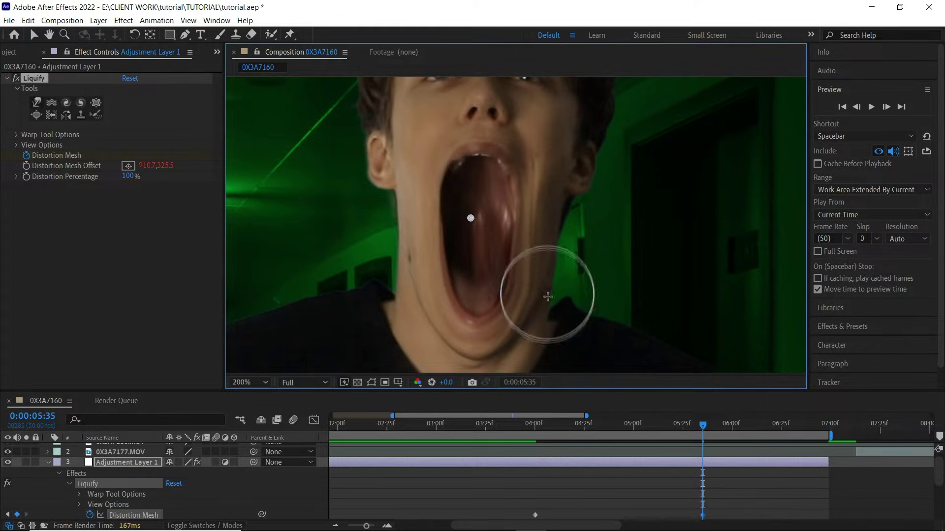
- Refine the jaw and neck edges on both sides of the stretched mouth with smaller Warp tool strokes
drag(544, 302, 538, 304)
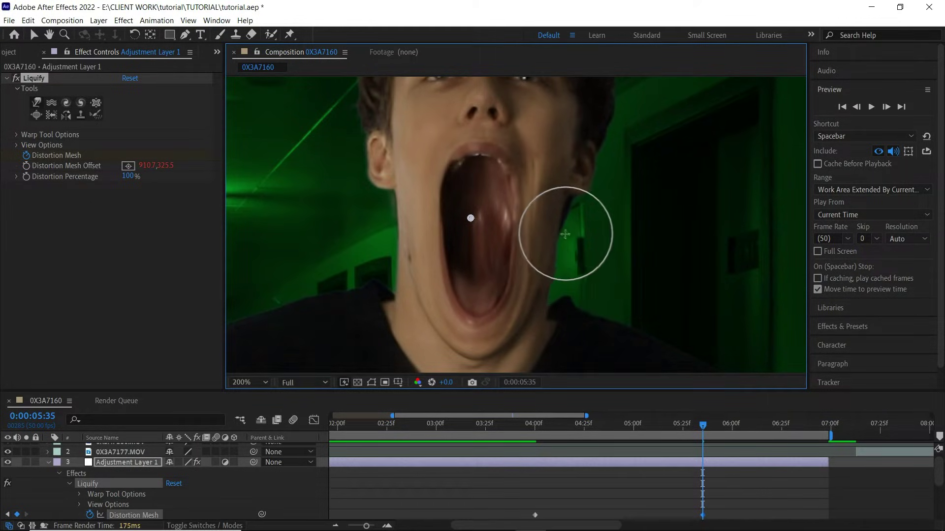
drag(410, 299, 414, 302)
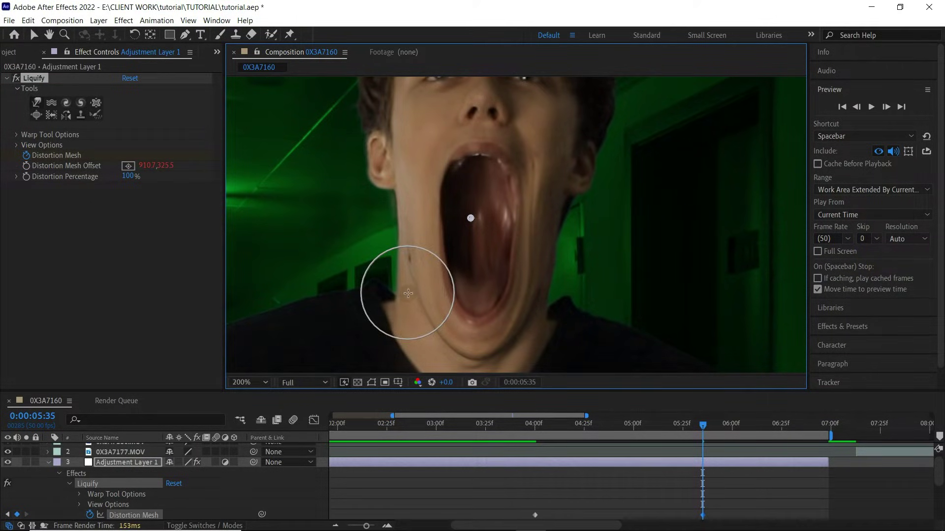
mouse_move(399, 268)
mouse_down()
mouse_move(454, 301)
mouse_move(510, 241)
mouse_move(509, 256)
mouse_move(513, 235)
mouse_move(499, 300)
mouse_move(517, 314)
mouse_move(507, 324)
mouse_move(514, 294)
mouse_move(515, 303)
mouse_move(467, 320)
mouse_move(493, 320)
mouse_move(490, 342)
mouse_up()
drag(524, 269, 513, 270)
drag(525, 270, 558, 271)
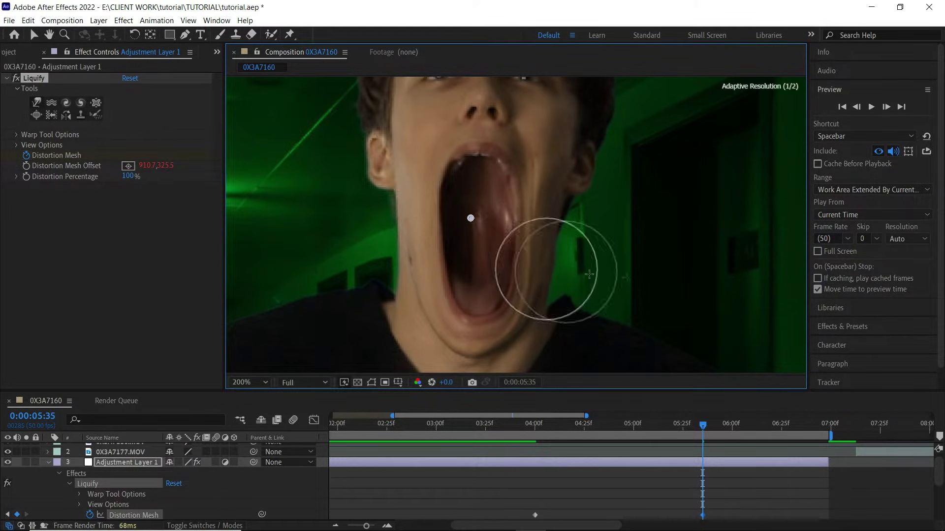
- Move the current time to 0:00:06:39 and restore the distortion around the upper lip with the Reconstruction tool
click(809, 427)
click(95, 115)
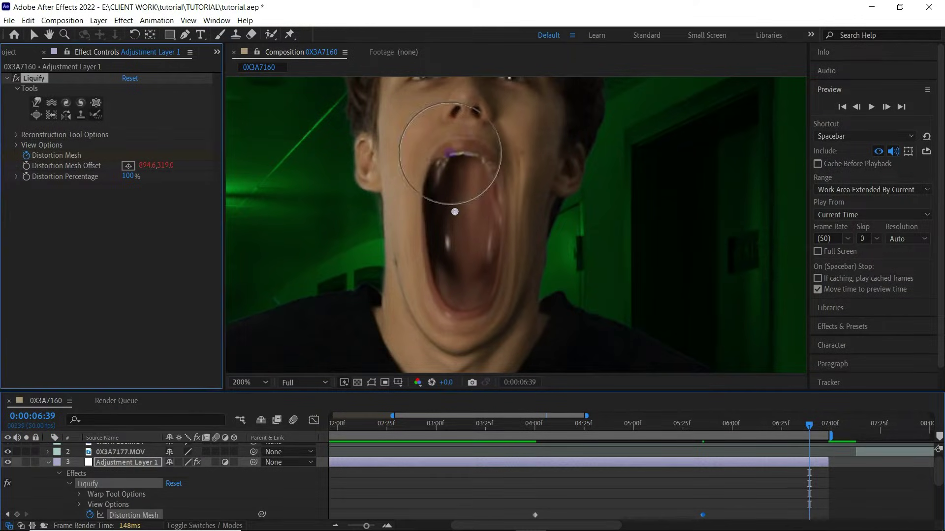
mouse_move(461, 168)
mouse_down()
mouse_move(441, 169)
mouse_move(507, 155)
mouse_up()
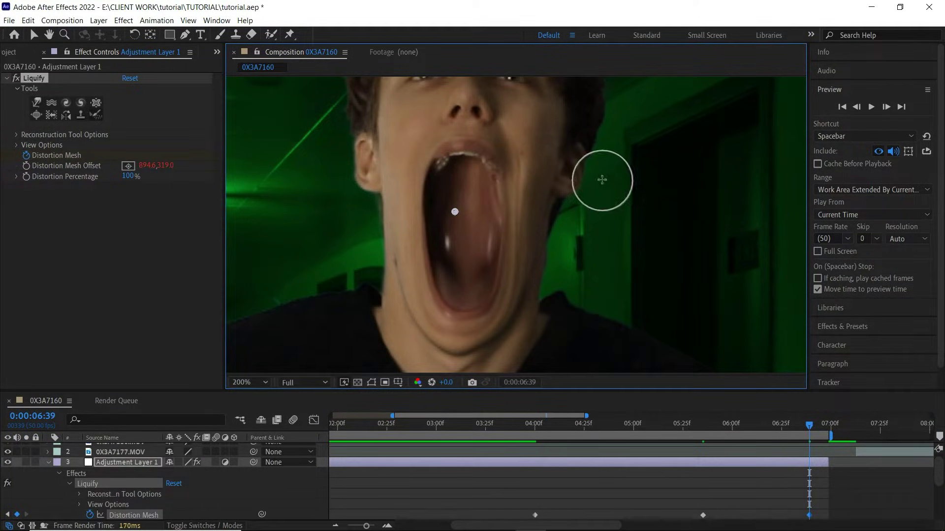
scroll(581, 220, down, 1)
scroll(545, 249, up, 1)
- Reshape the jaw, lower lip and mouth side at 0:00:06:39 with Warp tool strokes, and switch to the Reconstruction tool
click(37, 103)
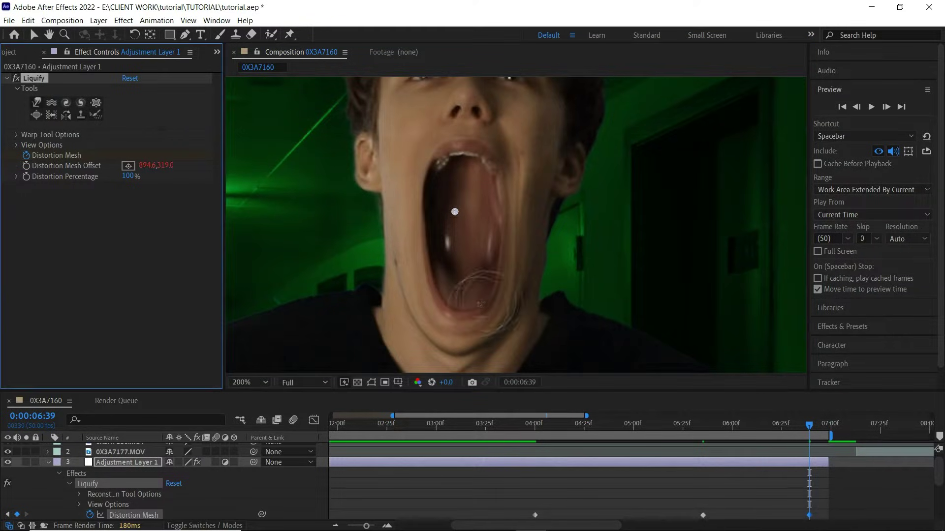
drag(510, 322, 547, 331)
drag(513, 325, 445, 313)
mouse_move(428, 286)
mouse_down()
mouse_move(464, 336)
mouse_move(469, 318)
mouse_move(518, 318)
mouse_move(502, 336)
mouse_move(456, 342)
mouse_move(419, 329)
mouse_move(395, 288)
mouse_move(512, 317)
mouse_up()
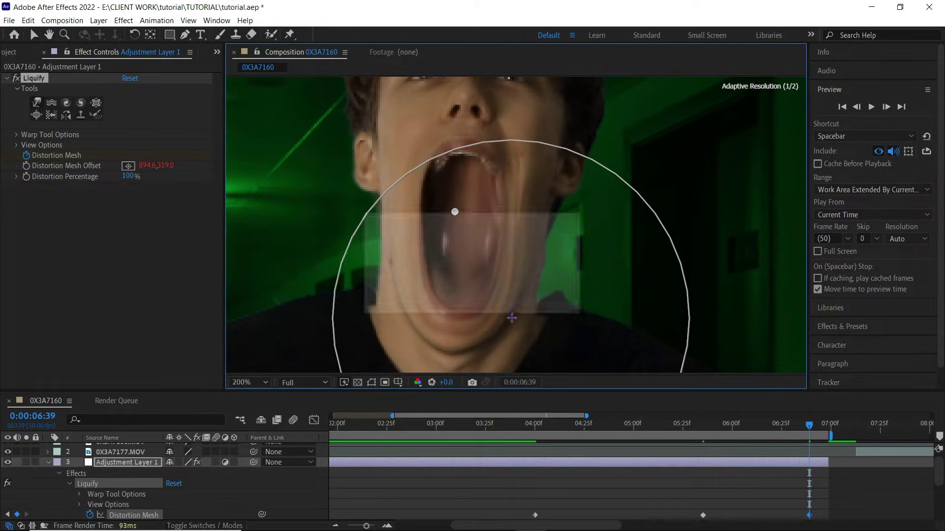
mouse_move(442, 339)
mouse_down()
mouse_move(468, 349)
mouse_move(456, 367)
mouse_move(501, 342)
mouse_move(479, 359)
mouse_move(509, 342)
mouse_move(517, 349)
mouse_move(527, 326)
mouse_move(526, 336)
mouse_move(532, 314)
mouse_move(508, 183)
mouse_up()
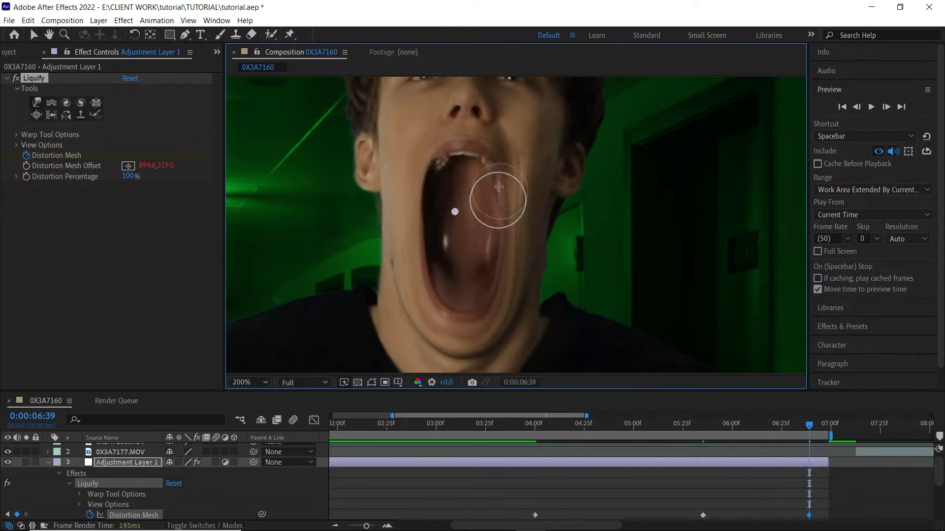
click(96, 115)
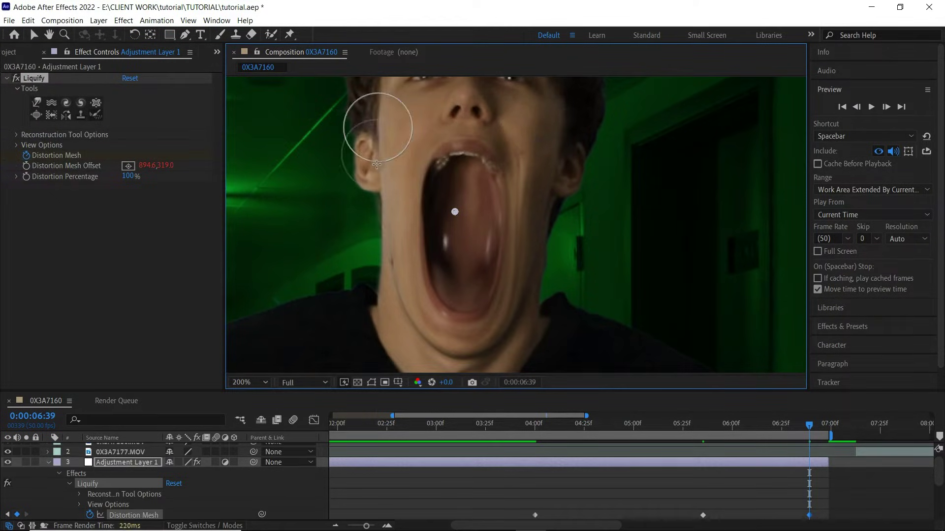
- Delete the middle Distortion Mesh keyframe at 0:00:05:35
click(250, 382)
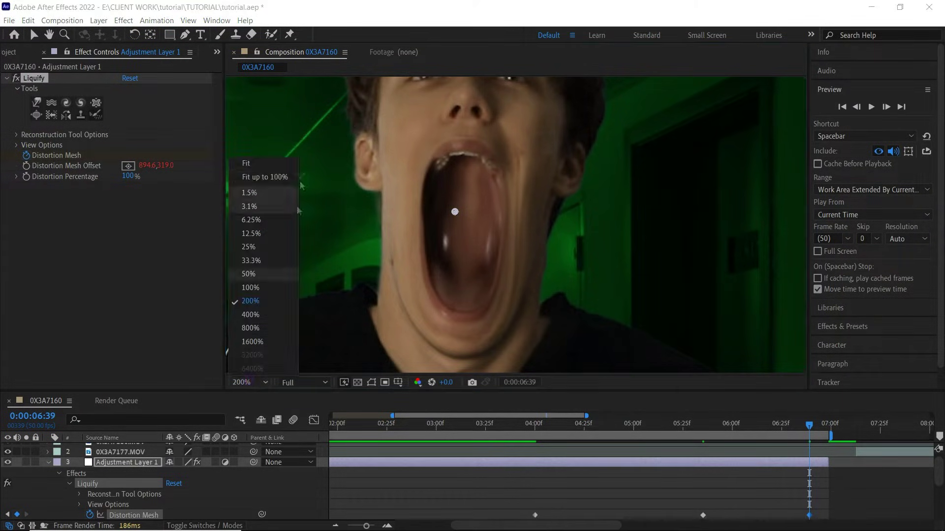
click(281, 178)
scroll(515, 164, up, 2)
drag(511, 165, 524, 335)
click(702, 515)
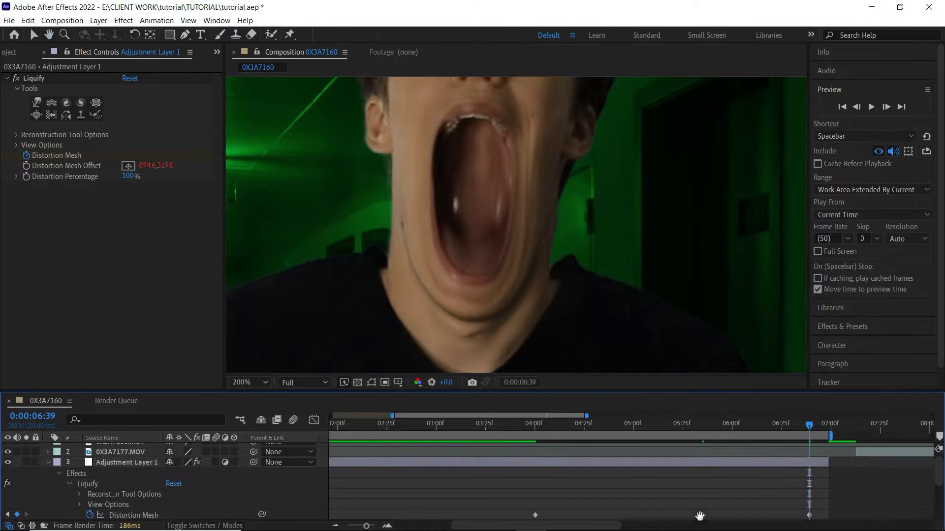
click(34, 35)
key(Delete)
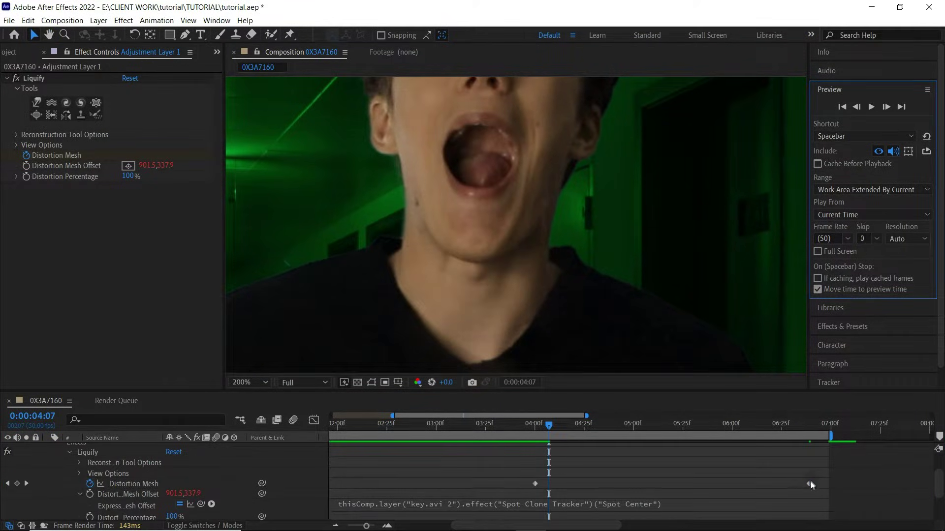
- Move the last Distortion Mesh keyframe to 0:00:04:07, apply Easy Ease to both keyframes and fit the composition in view
drag(809, 483, 550, 490)
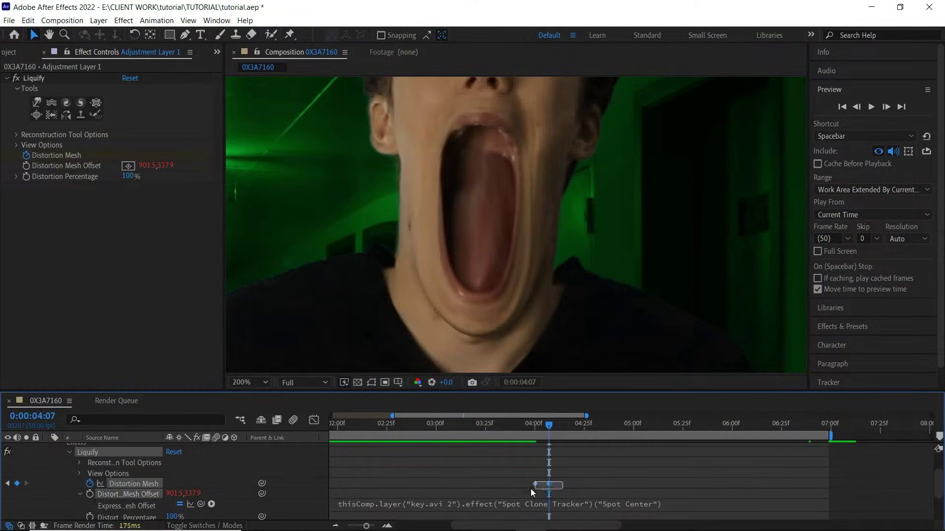
key(F9)
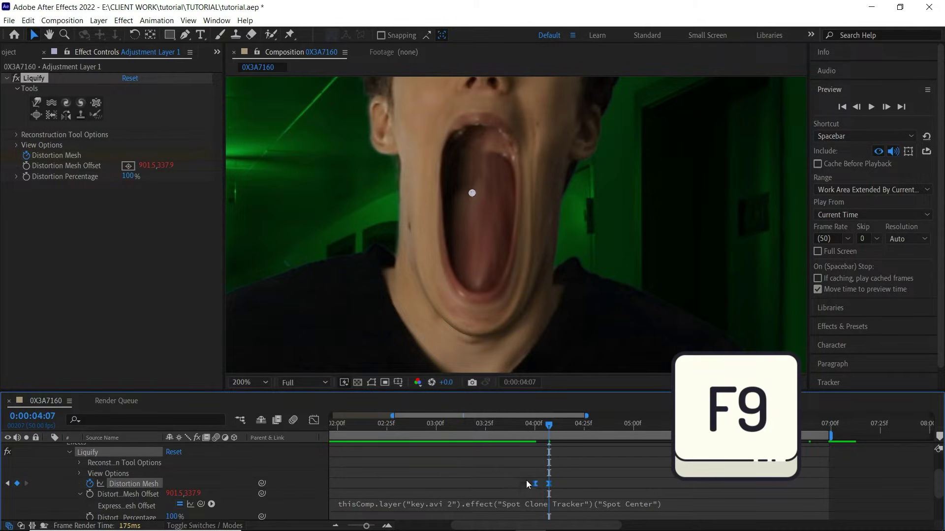
click(252, 383)
click(295, 180)
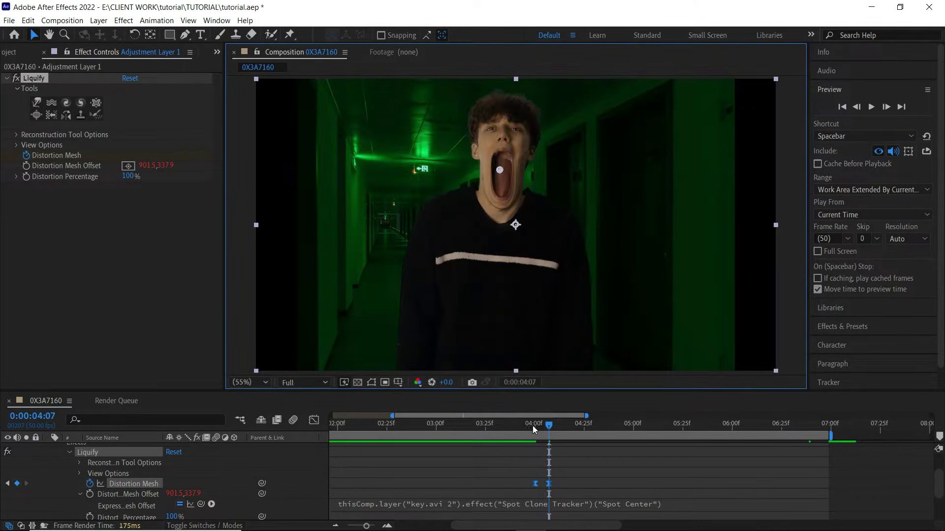
- Preview the mouth-stretch animation from 0:00:03:35
click(530, 426)
key(space)
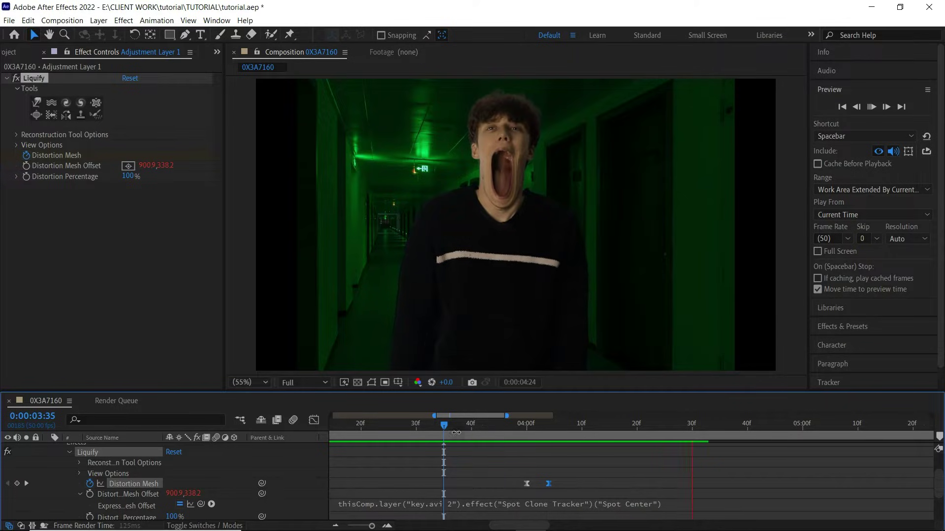
key(space)
click(445, 426)
key(space)
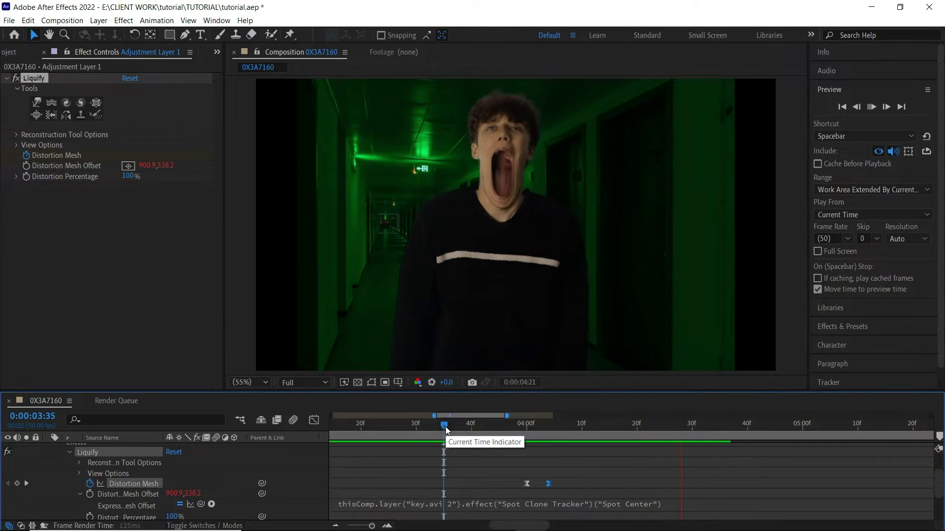
- Stop the preview, zoom out the timeline and check the stretched mouth further along the clip
key(space)
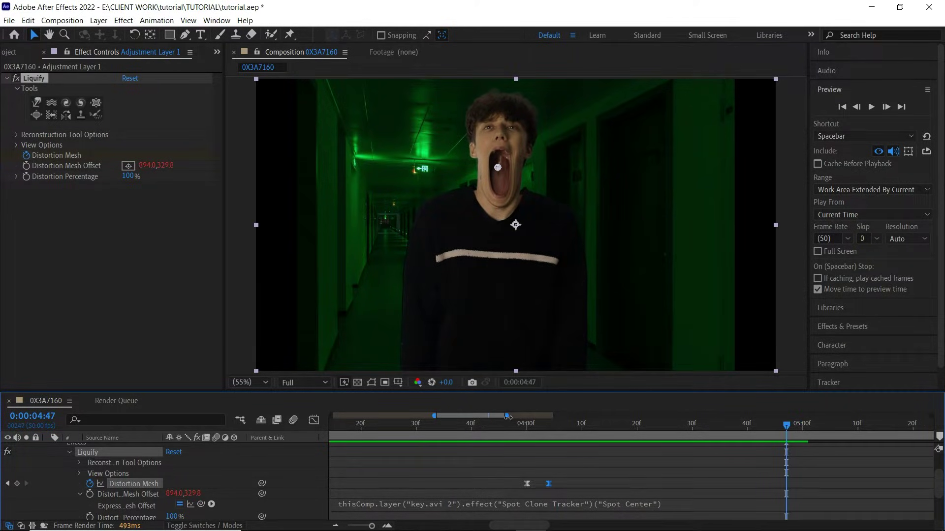
drag(507, 416, 614, 417)
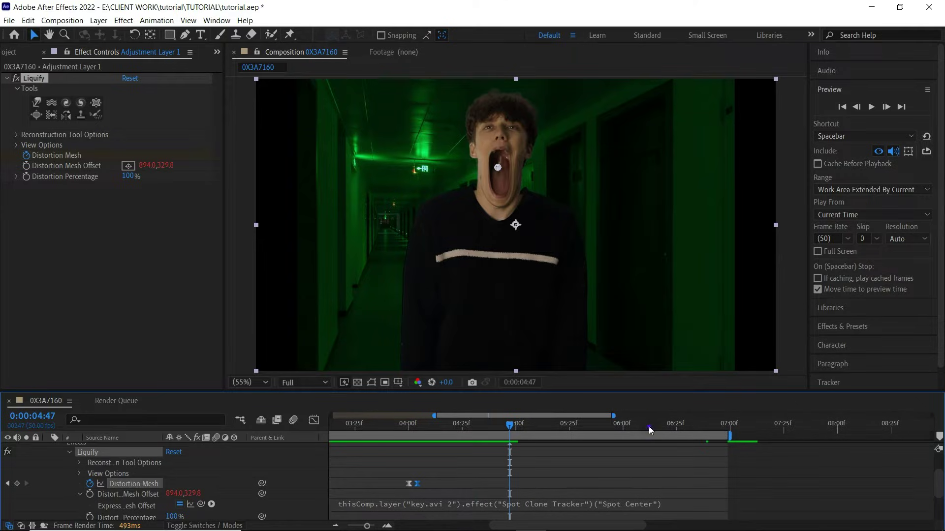
click(649, 430)
click(690, 430)
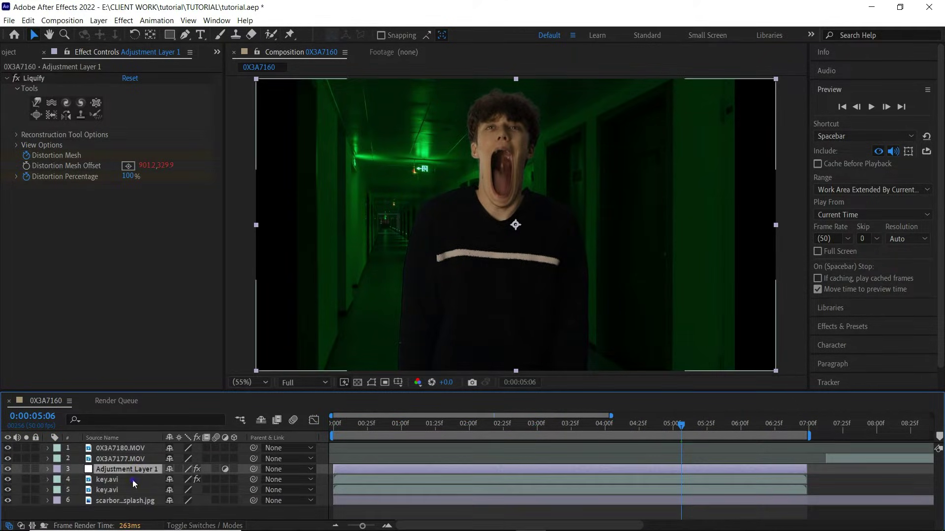
- Solo Adjustment Layer 1 and the upper key.avi layer, and add the composition to the render queue
shift+click(113, 479)
click(25, 479)
click(62, 20)
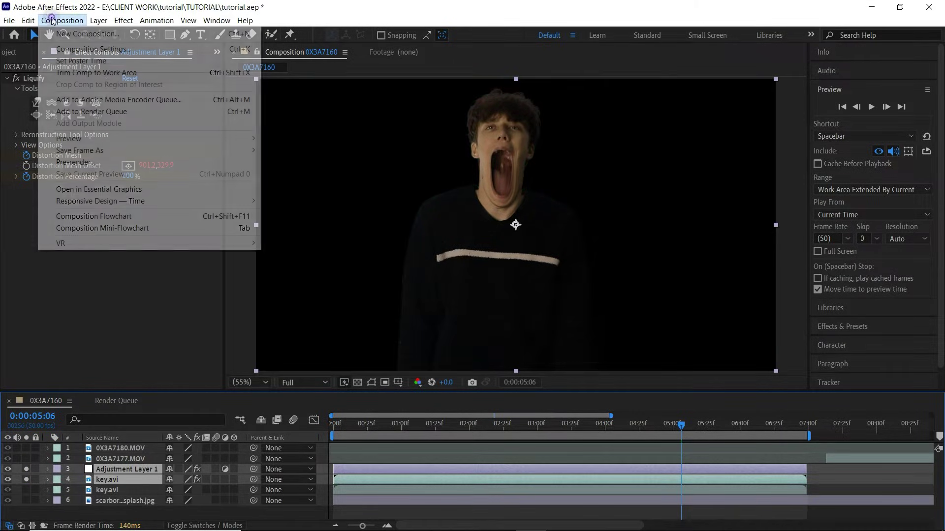
click(108, 112)
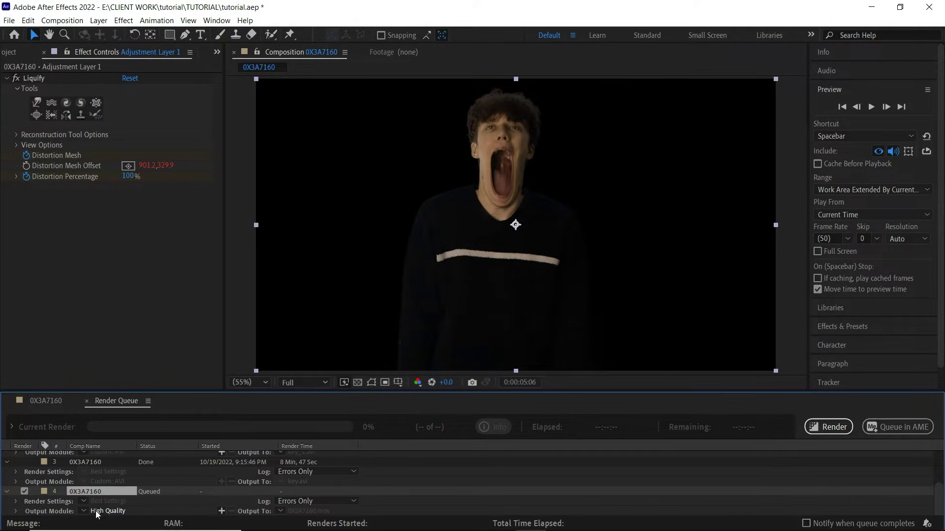
- Set the queued item's output module to AVI format with RGB + Alpha channels
click(108, 510)
click(433, 118)
click(406, 146)
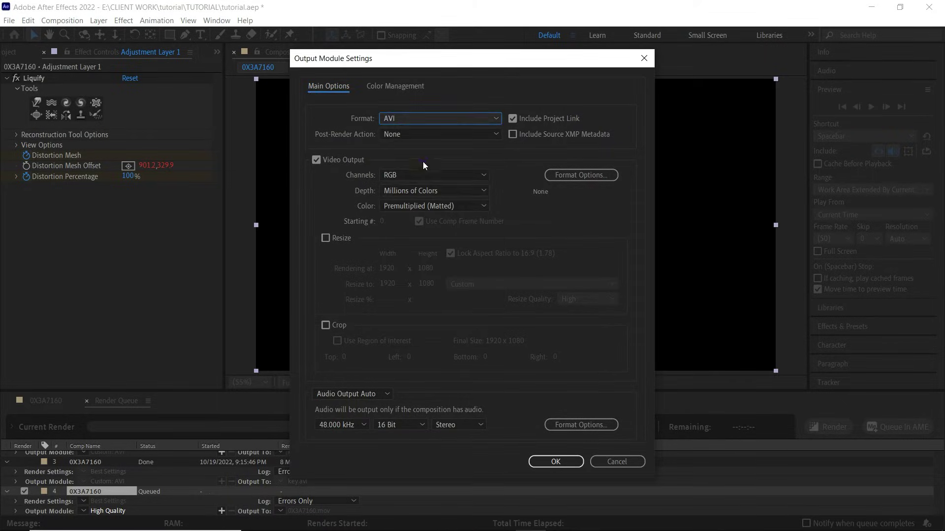
click(400, 172)
click(444, 213)
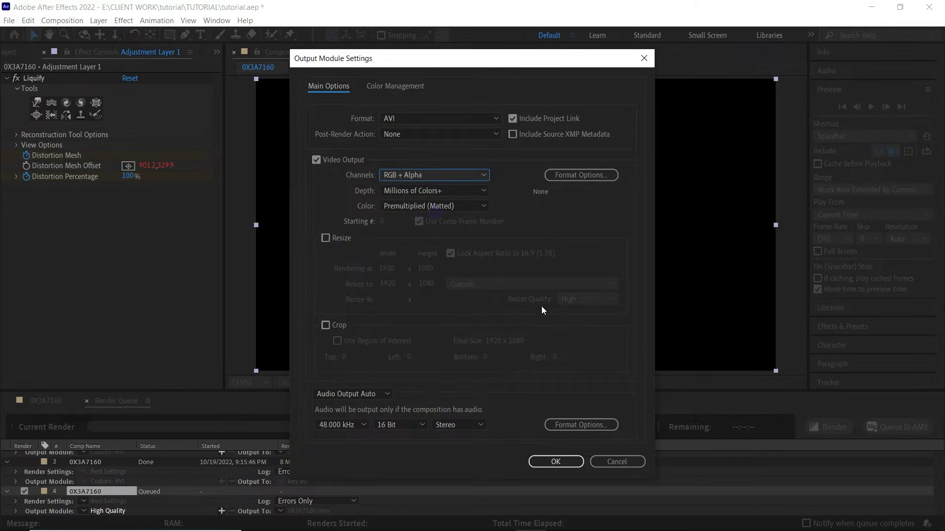
click(556, 461)
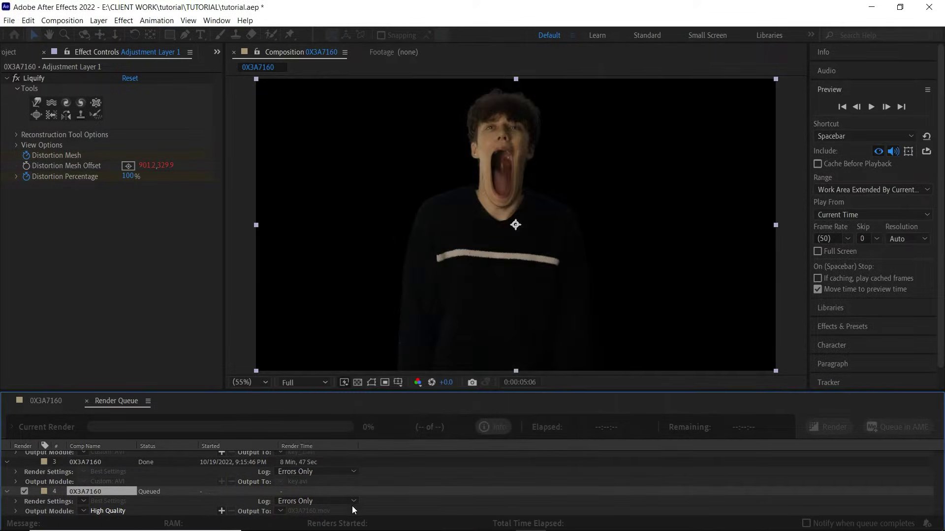
- Name the output file key+mouth.avi in the TUTORIAL2 folder and render it
click(321, 515)
click(163, 143)
click(110, 262)
text(mouth.avi)
click(383, 343)
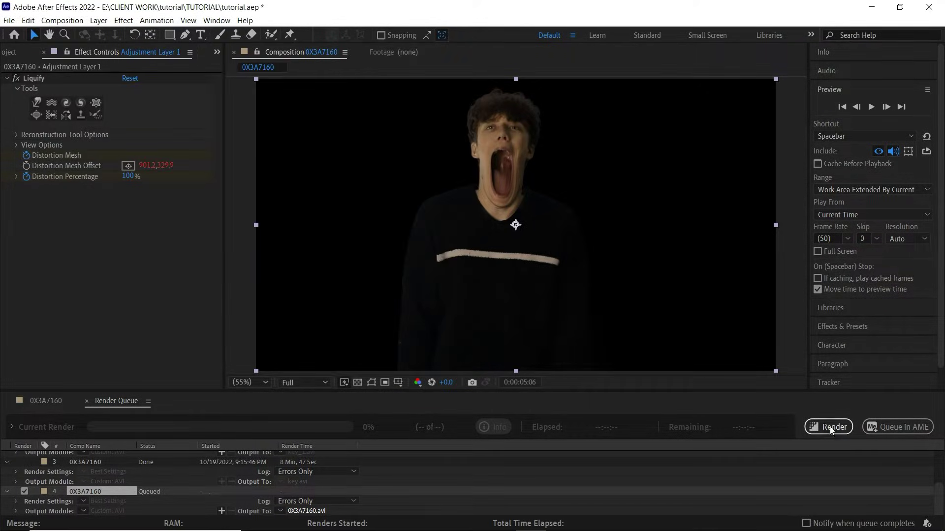
click(830, 428)
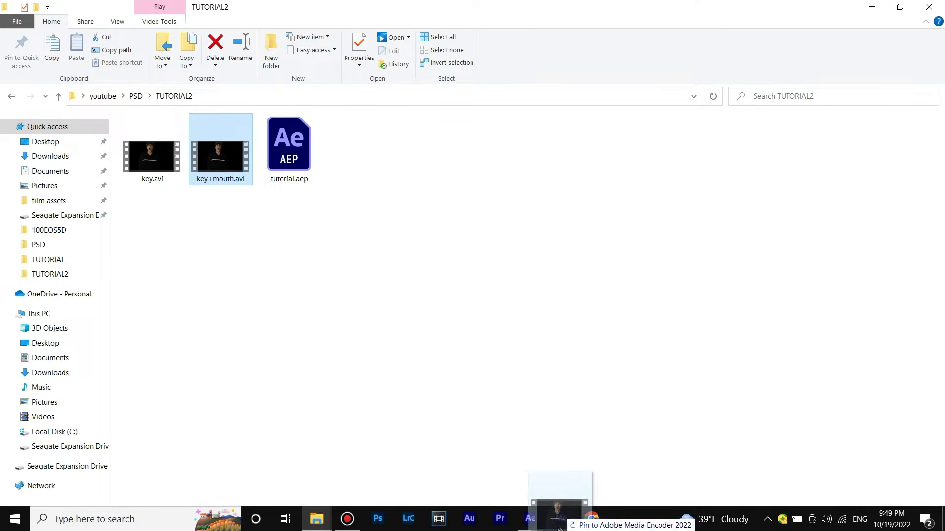
- Import key+mouth.avi into the composition directly above key.avi, and toggle its visibility to compare both mouths
click(530, 522)
drag(164, 498, 162, 498)
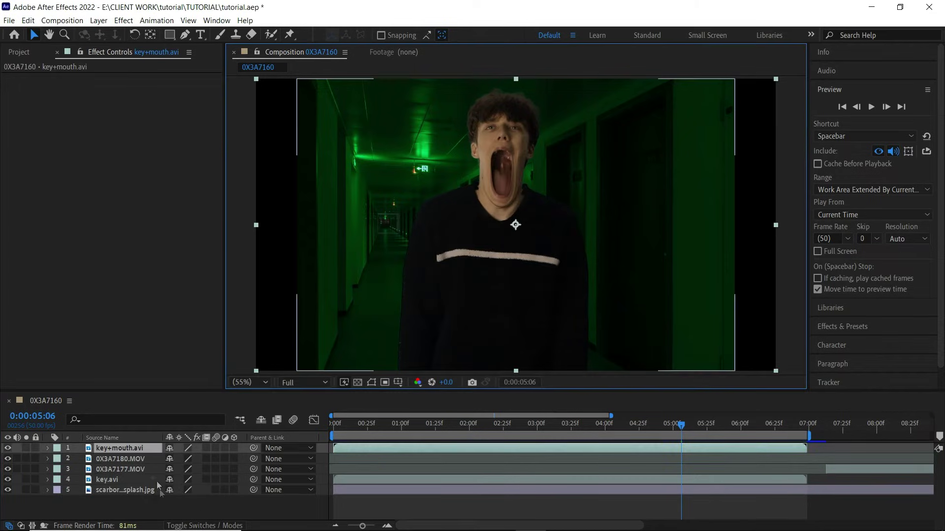
drag(141, 449, 147, 476)
click(8, 470)
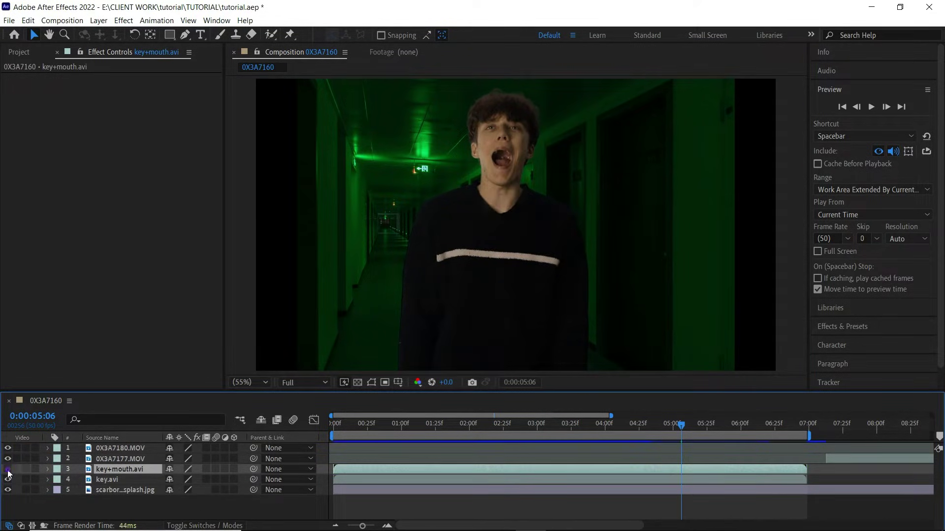
click(8, 470)
click(8, 470)
click(7, 469)
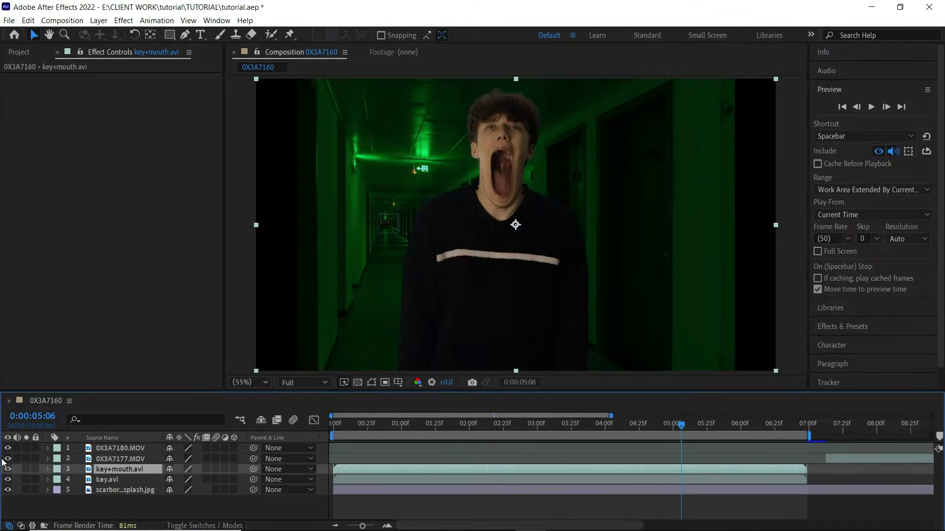
- Solo the key+mouth.avi layer, split it at 0:00:04:01 and delete the part before the split
click(26, 469)
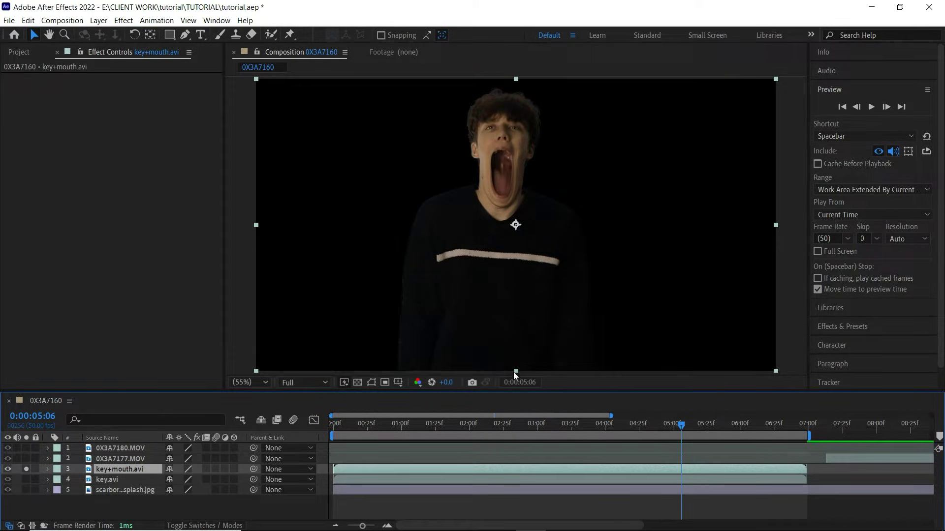
click(264, 383)
click(263, 178)
scroll(497, 176, up, 2)
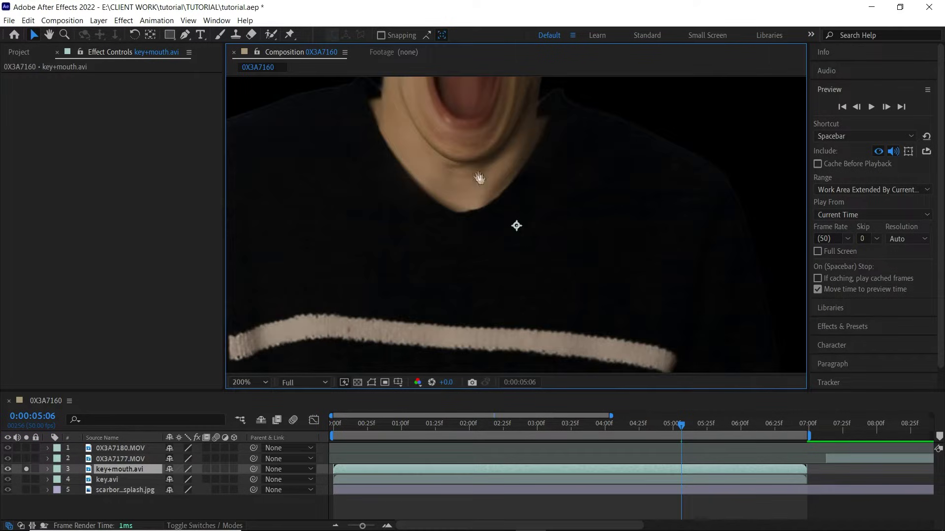
drag(480, 178, 533, 282)
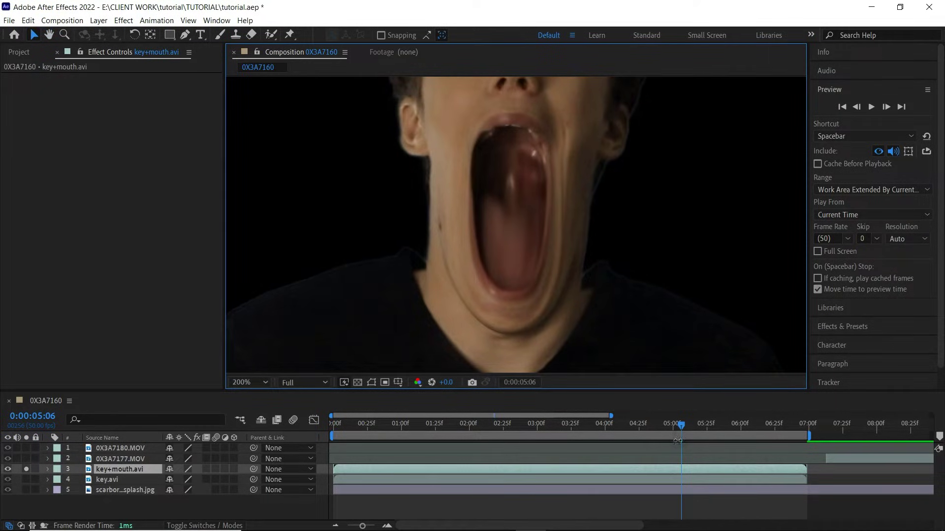
drag(680, 429, 606, 426)
click(28, 20)
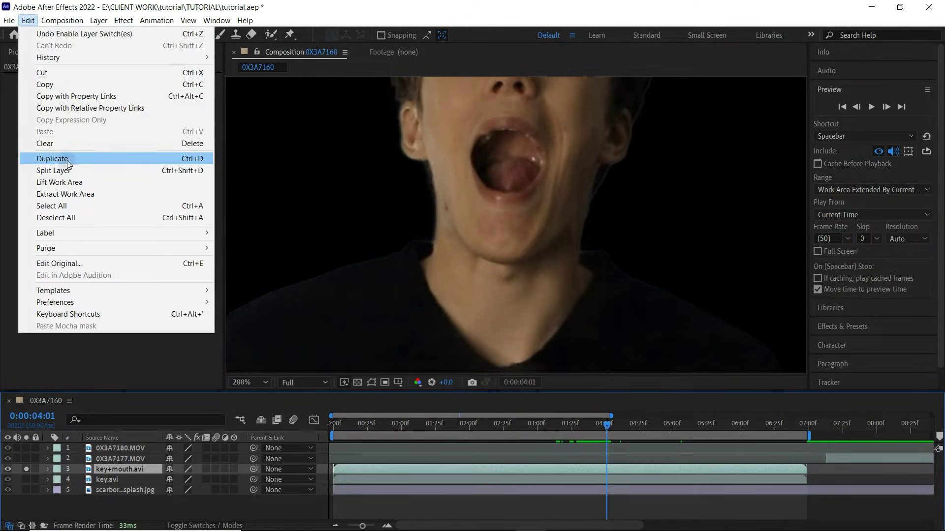
click(64, 171)
click(527, 482)
key(Delete)
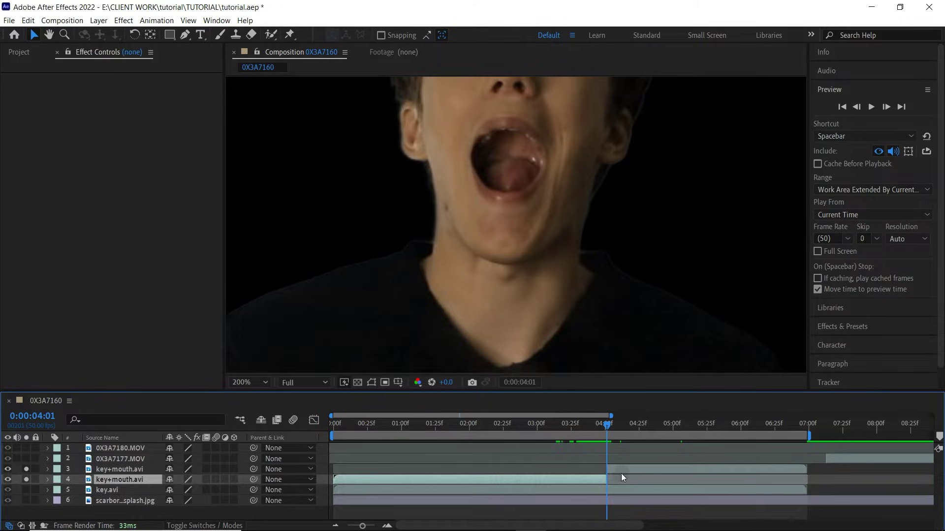
- At 0:00:04:06, start a Pen tool mask on key+mouth.avi, curving from one jaw side under the chin to the other
click(621, 472)
drag(609, 426, 617, 430)
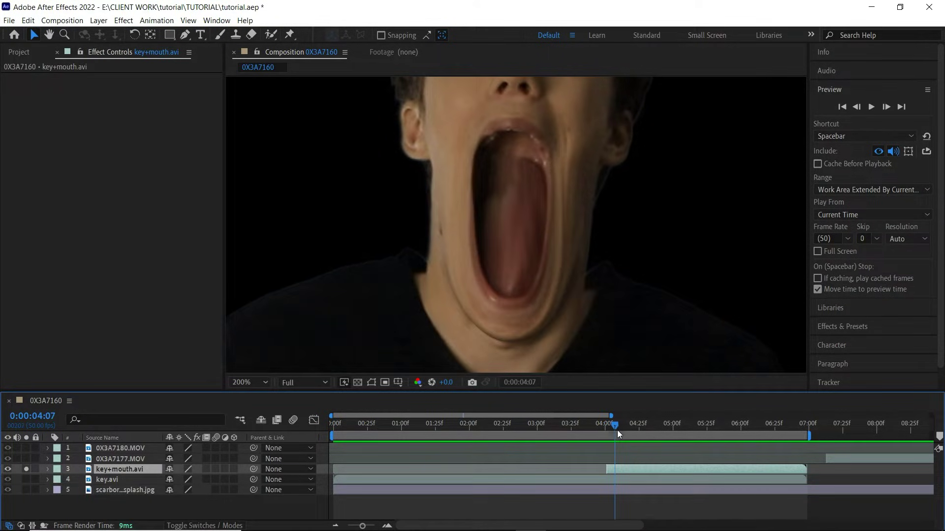
click(185, 34)
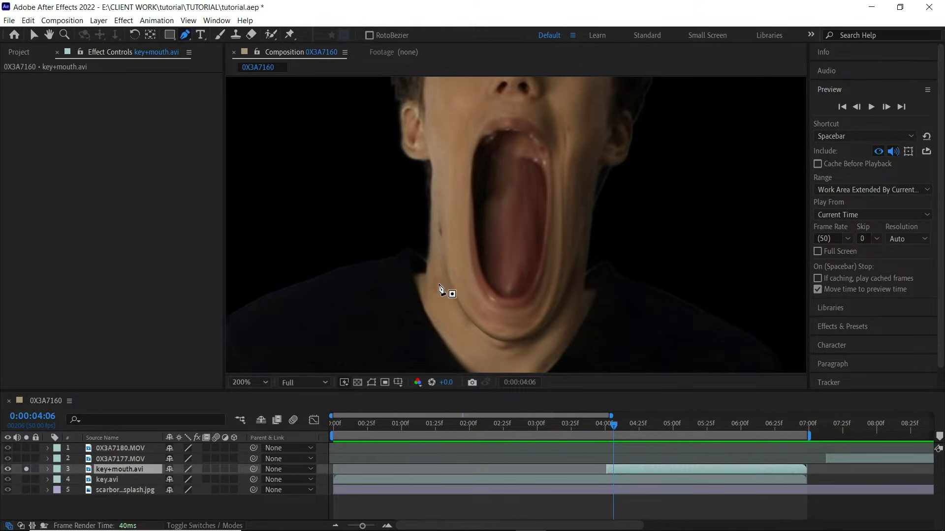
click(432, 168)
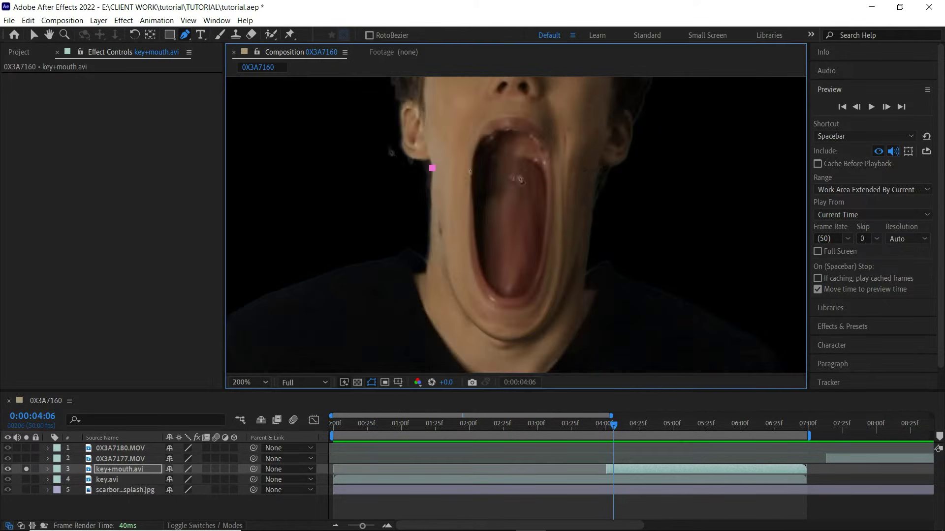
drag(597, 168, 704, 67)
key(space)
drag(621, 339, 632, 186)
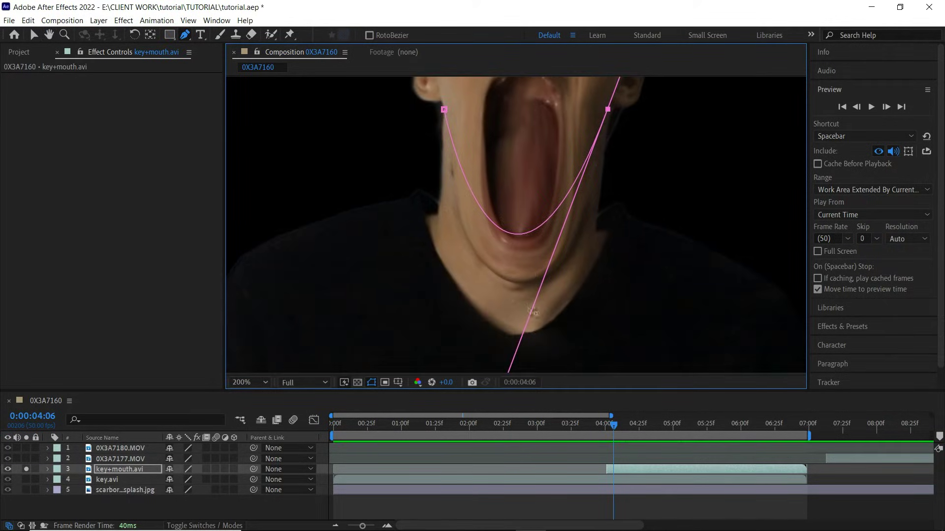
drag(533, 315, 569, 146)
drag(506, 218, 527, 308)
key(space)
drag(555, 81, 533, 275)
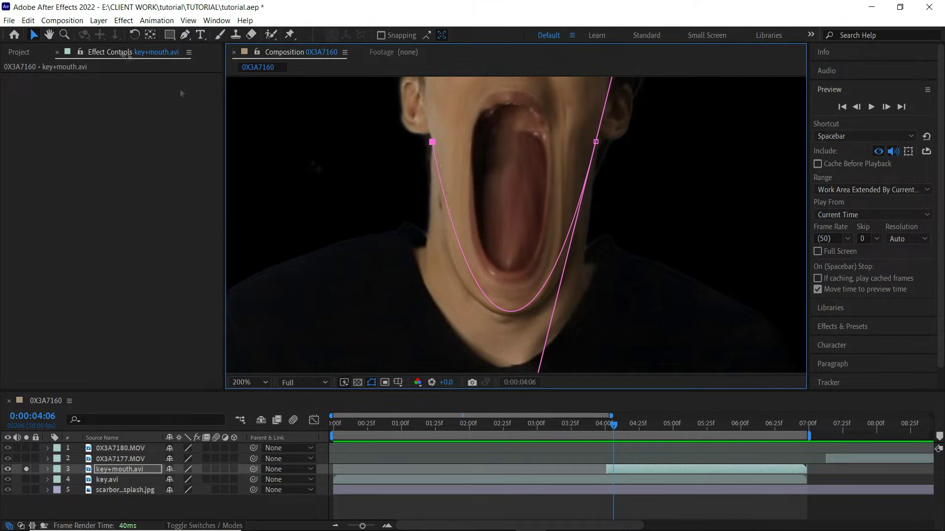
- Add mask points at the chin and jaw side, and move them onto the outline of the stretched jaw
click(185, 35)
click(513, 312)
click(453, 228)
click(33, 36)
scroll(520, 327, up, 2)
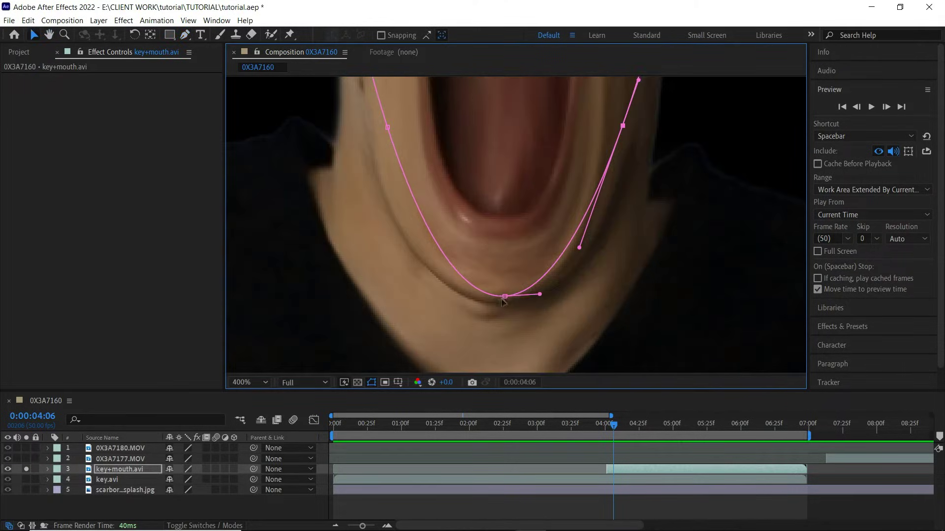
drag(505, 296, 499, 304)
drag(387, 127, 373, 169)
drag(398, 81, 400, 219)
- Refine the mask curve along the jaw, hiding and showing the path to compare it with the face
click(372, 383)
click(372, 382)
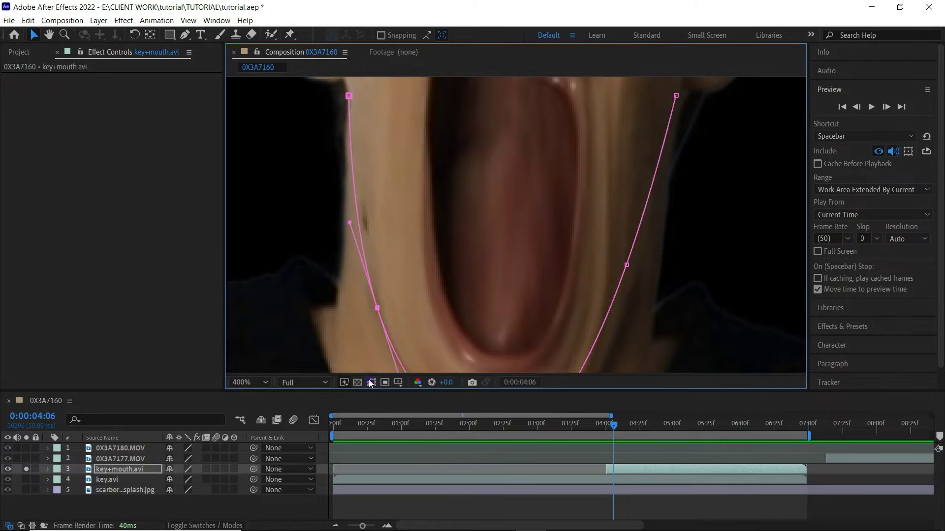
drag(635, 298, 573, 204)
drag(564, 169, 562, 221)
drag(620, 142, 599, 235)
click(371, 382)
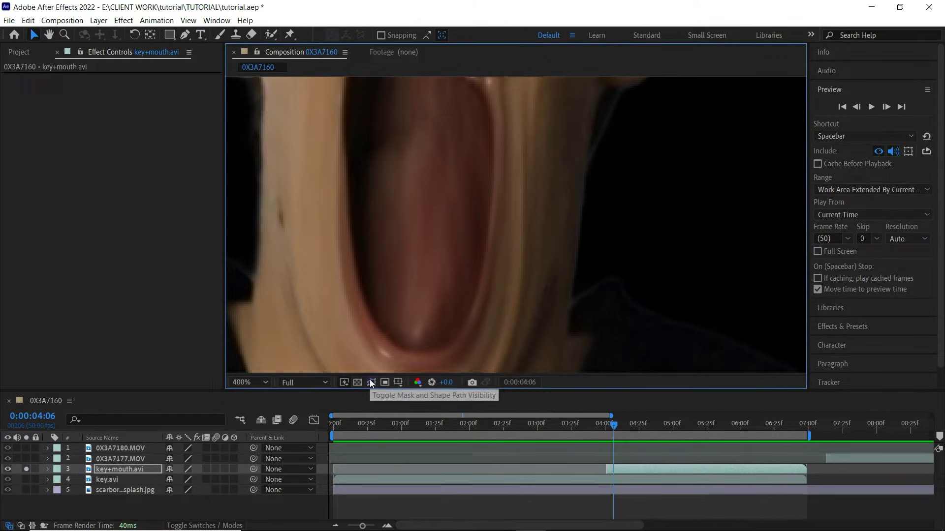
click(371, 382)
drag(639, 132, 581, 386)
click(185, 35)
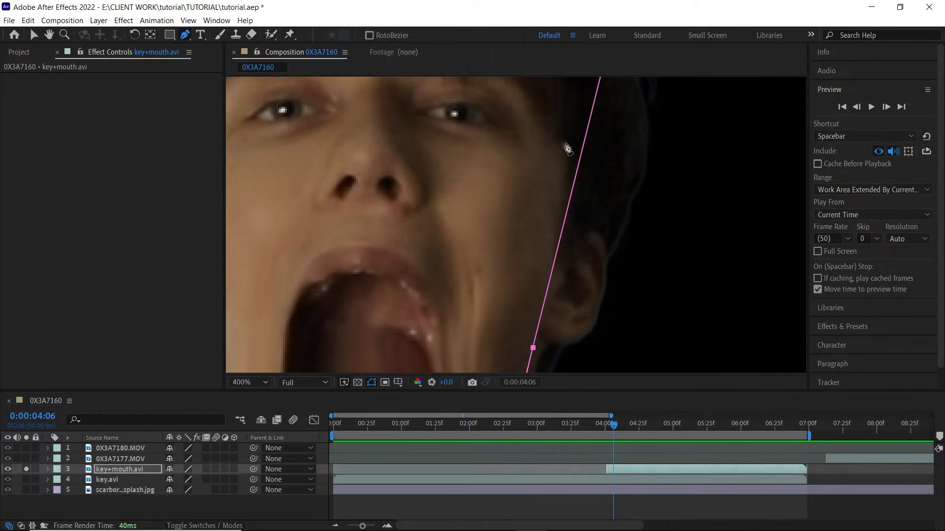
click(568, 275)
click(28, 21)
click(37, 33)
scroll(408, 220, down, 1)
click(408, 219)
click(28, 21)
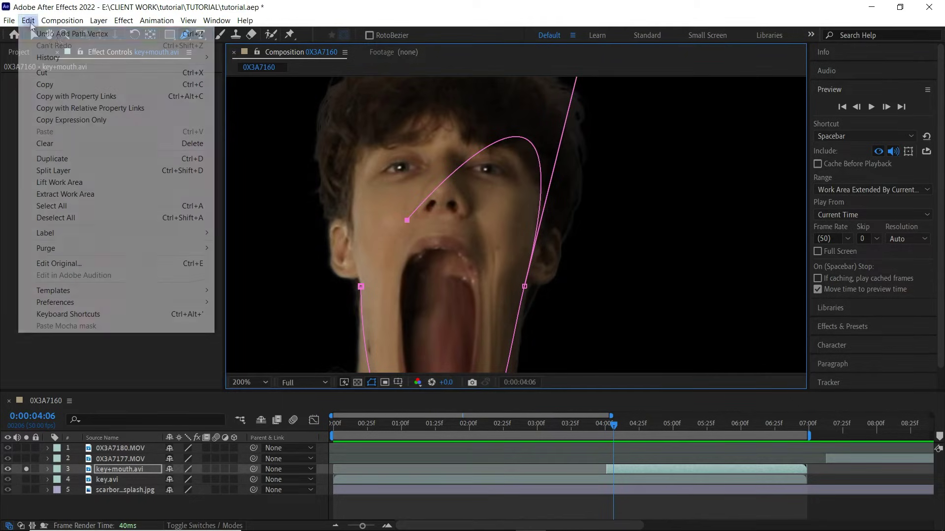
click(37, 34)
- Close the mask path, set Mask 1's mode to None and bend its upper edge between the nose and upper lip
click(361, 285)
key(m)
click(186, 481)
click(185, 394)
click(495, 161)
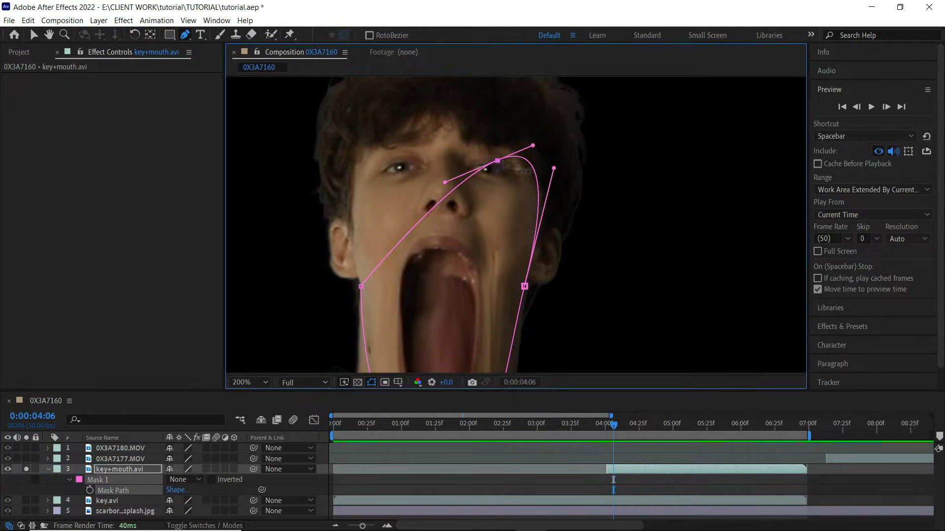
drag(496, 161, 417, 223)
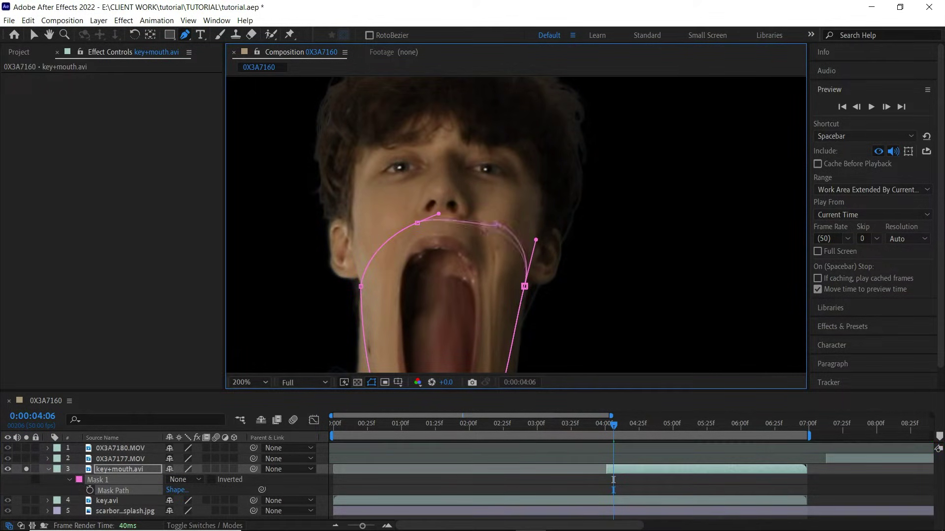
- Unsolo the layer, set Mask 1 to Add, fit the composition in view and enable Mask Path keyframing at 0:00:04:06
click(185, 480)
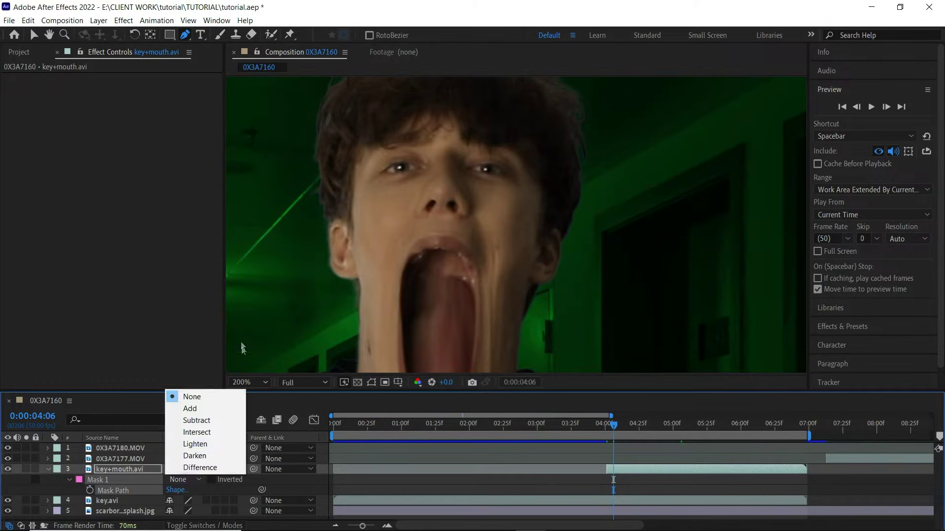
click(199, 411)
click(250, 382)
click(251, 178)
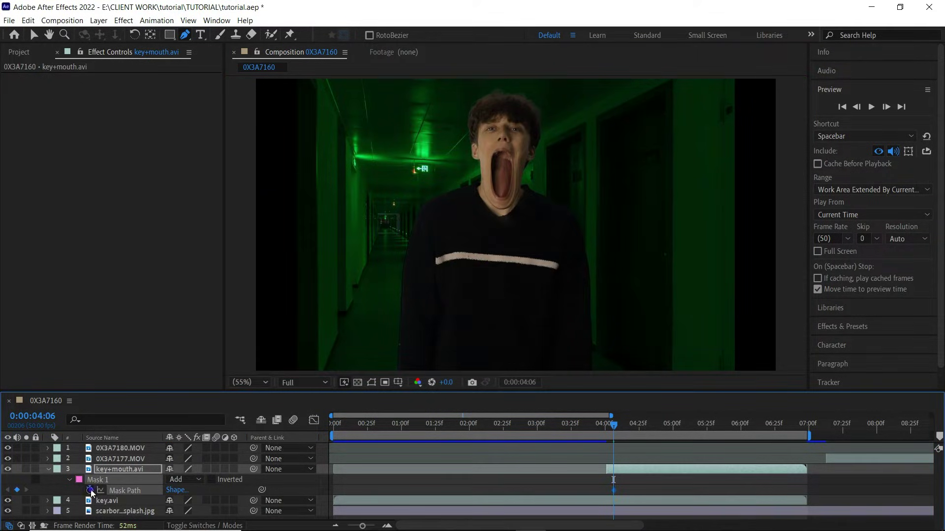
- Set Mask 1's mode to None, solo the key+mouth.avi layer and adjust the mask's jaw side at 0:00:04:01
click(175, 480)
click(196, 397)
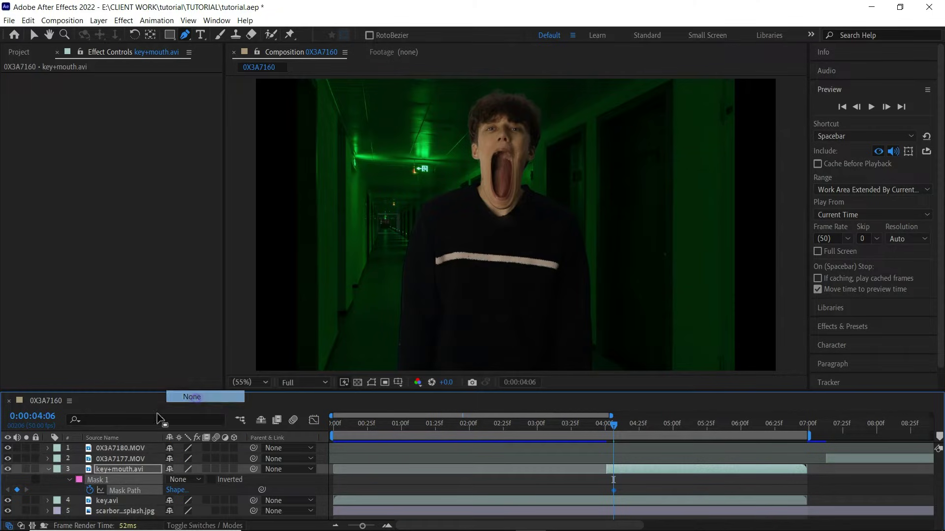
click(26, 469)
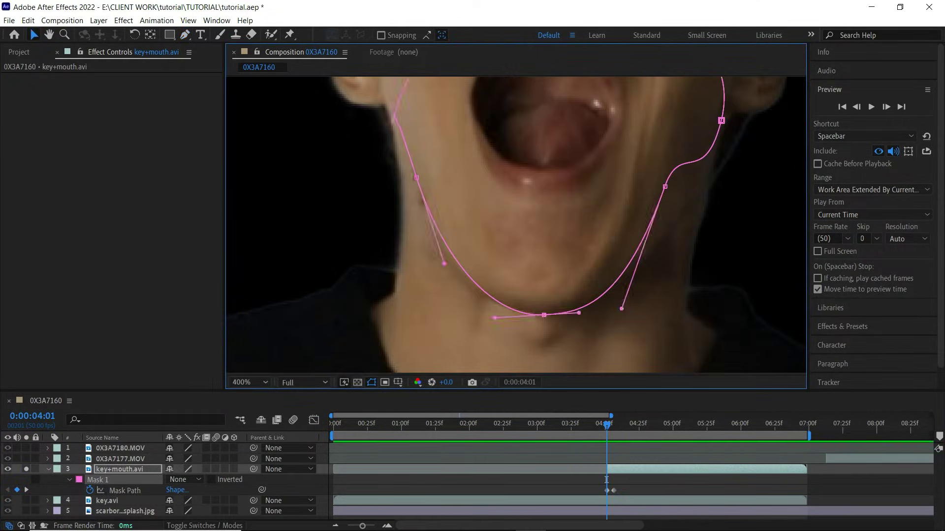
click(422, 200)
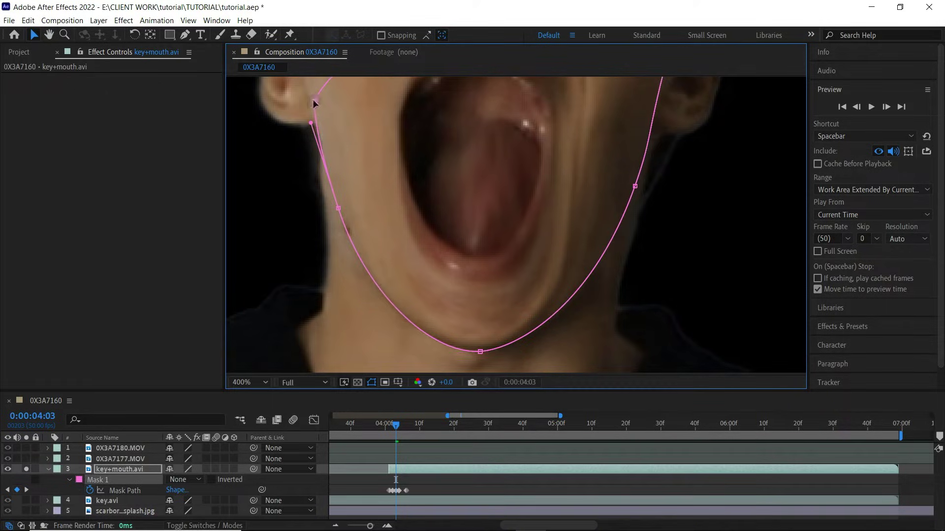
- Advance frame by frame from 0:00:04:03 to 0:00:04:06, moving the mask's chin and side points onto the jaw outline
key(Page_Down)
key(Page_Down)
scroll(491, 322, up, 1)
drag(516, 290, 521, 276)
scroll(522, 276, down, 1)
drag(393, 206, 407, 198)
drag(681, 165, 566, 346)
drag(610, 143, 618, 141)
scroll(522, 172, down, 1)
key(Page_Down)
- Move the mask to follow the chin at 0:00:04:18, 0:00:04:26 and 0:00:05:40, jumping between keyframes to check the fit
drag(405, 425, 448, 429)
scroll(539, 345, up, 1)
drag(418, 321, 426, 320)
drag(447, 426, 475, 428)
drag(426, 322, 426, 315)
drag(474, 427, 695, 427)
drag(426, 315, 432, 300)
key(j)
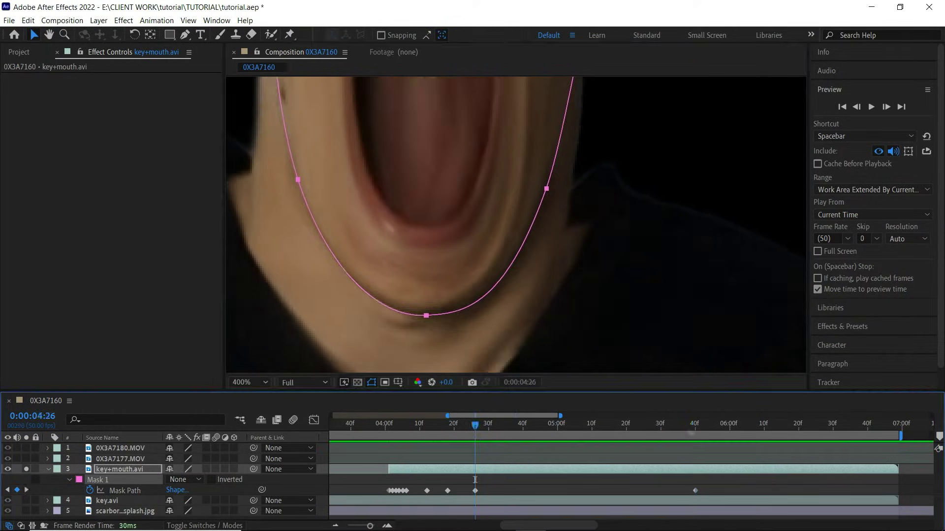
key(k)
mouse_move(433, 162)
mouse_down()
mouse_move(473, 315)
mouse_move(433, 162)
mouse_up()
- Reshape the mask around the chin and both jaw sides at 0:00:04:41, toggling the mask outline to compare
drag(695, 427, 527, 433)
drag(424, 316, 439, 348)
click(371, 383)
click(371, 382)
drag(559, 213, 561, 208)
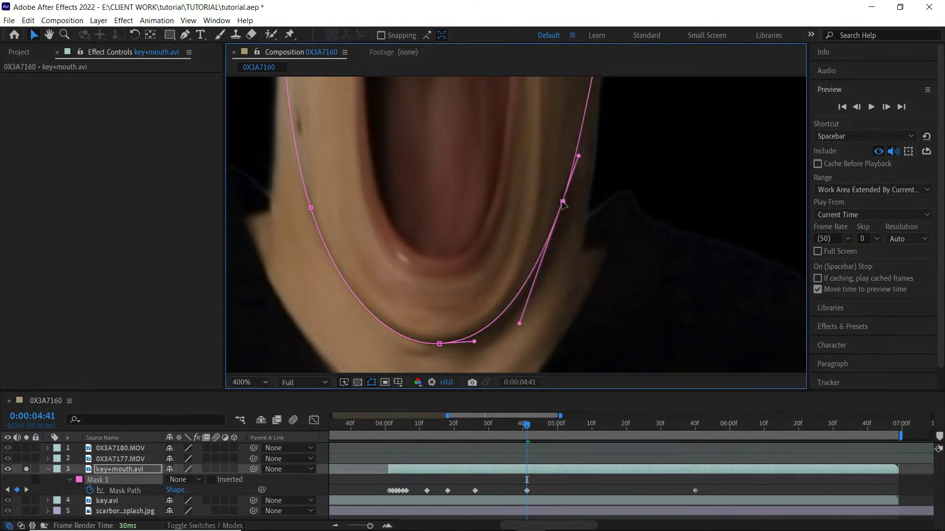
drag(310, 209, 312, 210)
- Align the mask with the chin at 0:00:04:46, then at about 0:00:05:17 and 0:00:05:04
mouse_move(527, 427)
mouse_down()
mouse_move(500, 427)
mouse_move(543, 427)
mouse_up()
drag(443, 344, 439, 342)
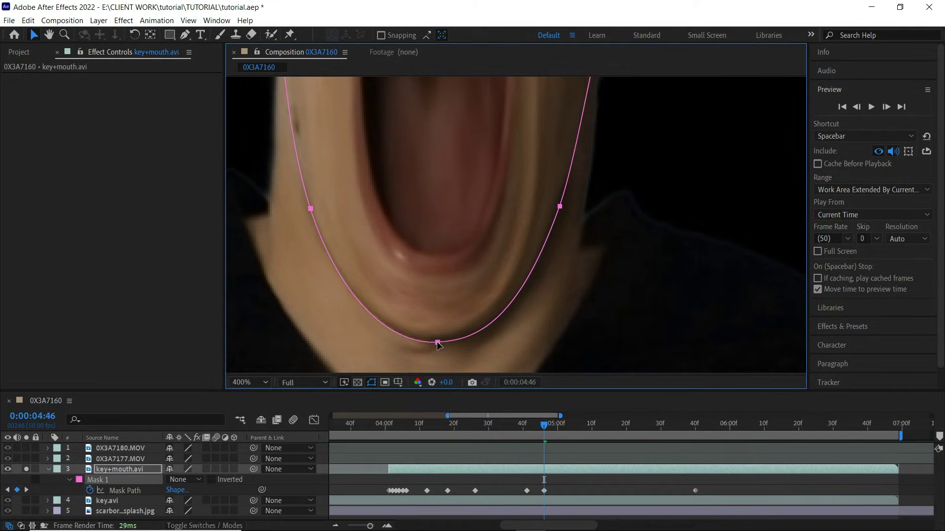
drag(544, 427, 616, 427)
drag(453, 339, 475, 340)
drag(616, 427, 571, 427)
drag(453, 340, 449, 343)
- Fit the mask to the chin and jaw sides at 0:00:05:28, and realign the chin at about 0:00:05:23
drag(570, 427, 654, 427)
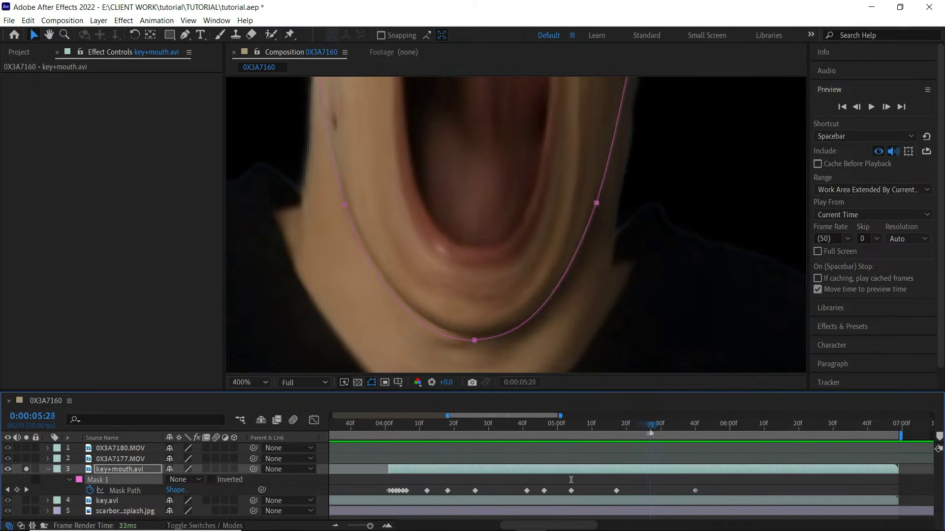
drag(474, 340, 481, 338)
click(350, 202)
drag(603, 199, 603, 198)
drag(654, 427, 637, 427)
drag(477, 339, 481, 338)
- Save the project and reshape the mask's chin and both jaw sides at 0:00:06:02
drag(637, 427, 737, 427)
key(ctrl+s)
drag(470, 336, 465, 327)
scroll(466, 315, up, 1)
scroll(492, 315, down, 1)
drag(362, 219, 360, 215)
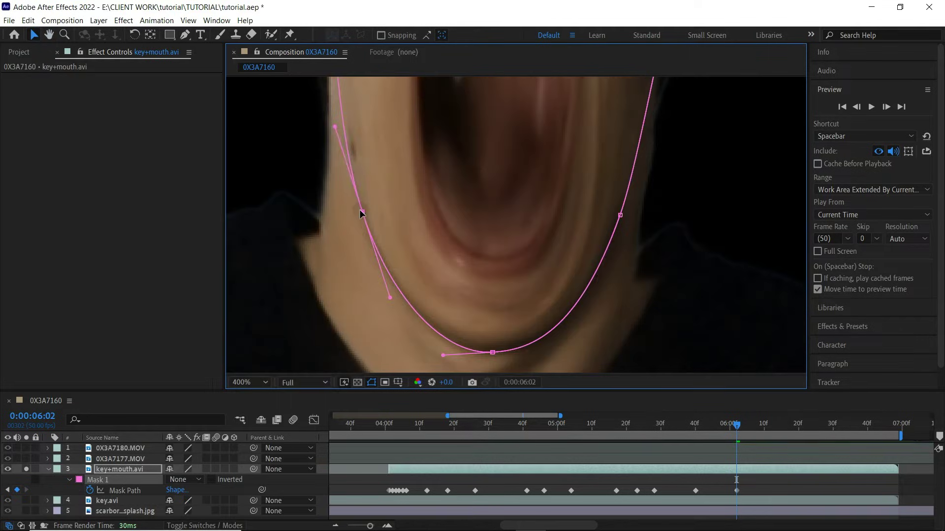
scroll(619, 215, up, 1)
scroll(515, 219, down, 1)
drag(560, 217, 566, 210)
scroll(566, 212, up, 1)
scroll(566, 197, down, 1)
- Correct the mask at about 0:00:06:06 and 0:00:06:16 to follow the chin and jaw side
mouse_move(736, 427)
mouse_down()
mouse_move(763, 427)
mouse_move(750, 427)
mouse_up()
drag(473, 344, 475, 343)
drag(750, 427, 785, 427)
drag(451, 346, 446, 349)
drag(578, 201, 576, 200)
- Move the mask's chin and both side points onto the jaw at about 0:00:06:41, near the clip's end
drag(784, 427, 870, 427)
drag(446, 349, 430, 344)
drag(298, 200, 296, 203)
drag(560, 195, 561, 186)
drag(870, 427, 874, 459)
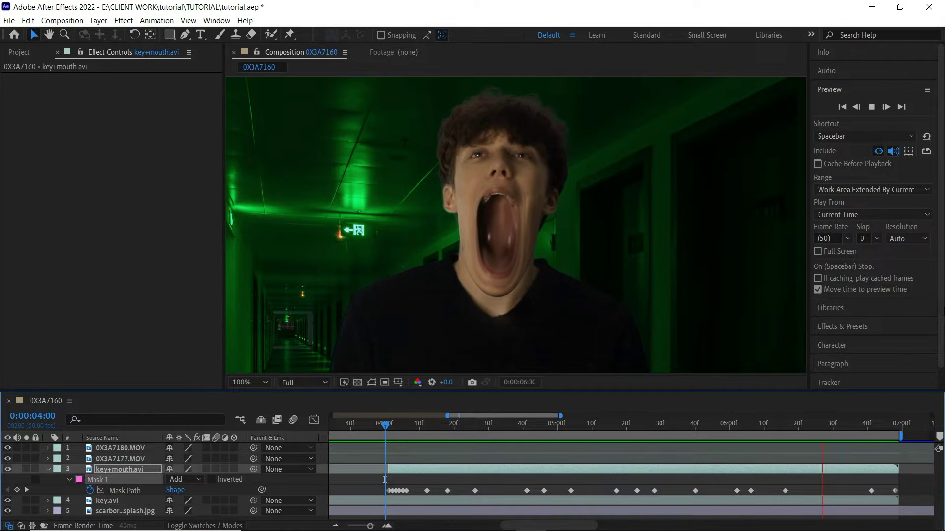
- Stop the preview, go to 0:00:04:19 and adjust Mask 1's Mask Feather along the jaw edge
key(space)
scroll(497, 422, right, 15)
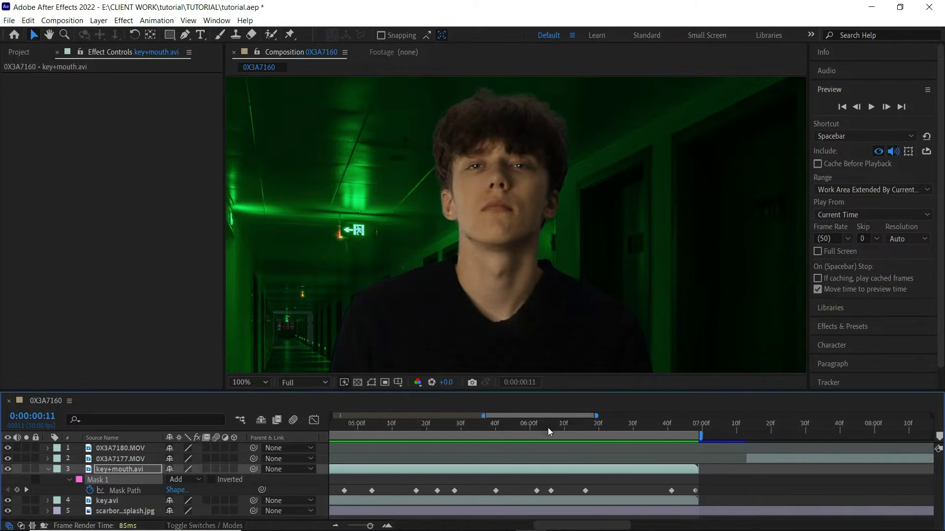
scroll(541, 427, left, 4)
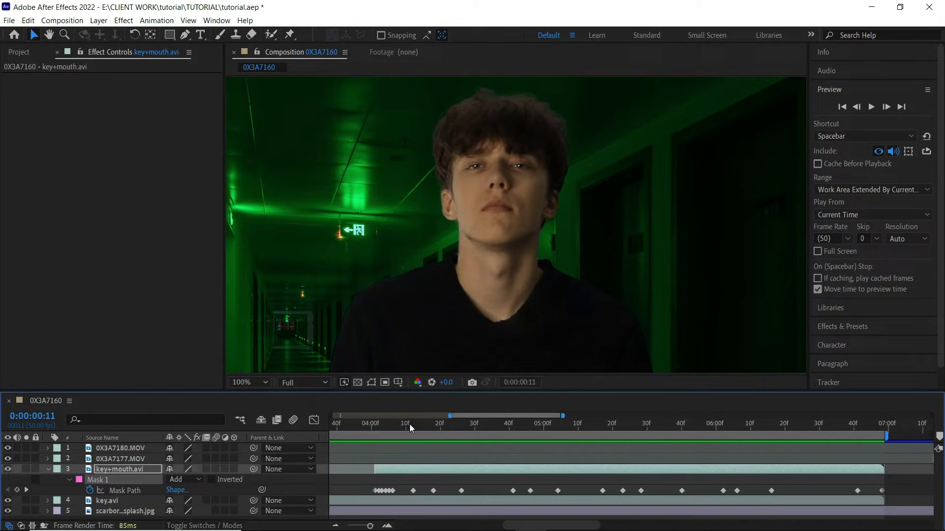
click(428, 429)
drag(428, 429, 437, 428)
click(69, 480)
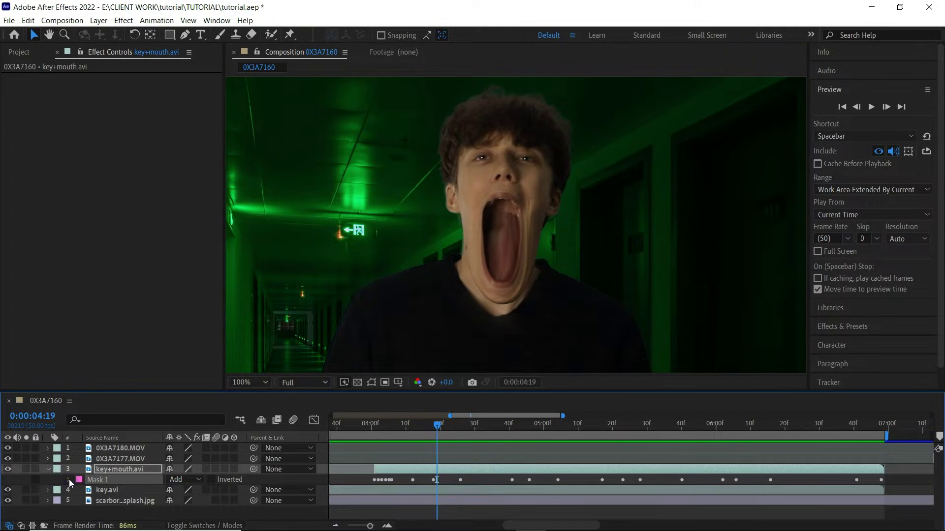
click(70, 480)
scroll(475, 327, up, 1)
drag(467, 320, 468, 264)
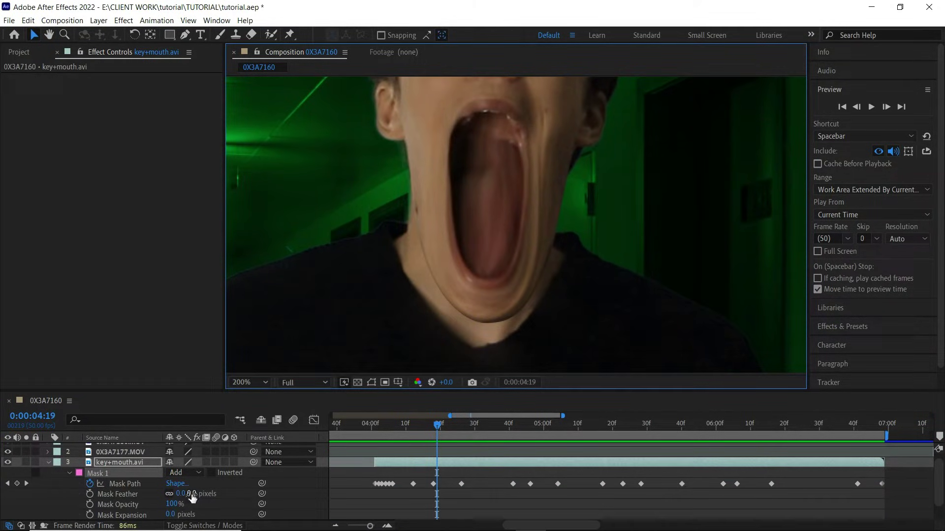
drag(192, 497, 189, 494)
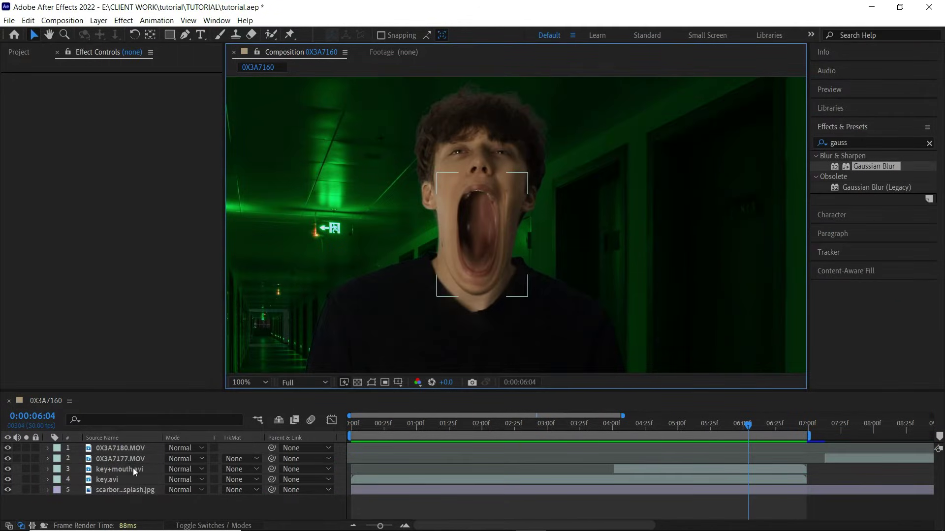
- Duplicate the key+mouth.avi layer and apply the Tint effect to the lower copy
click(133, 468)
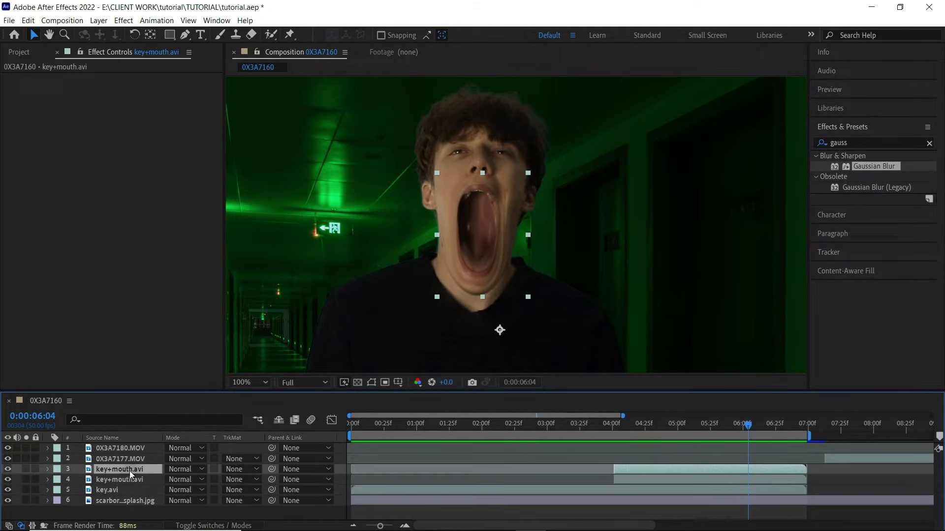
click(128, 482)
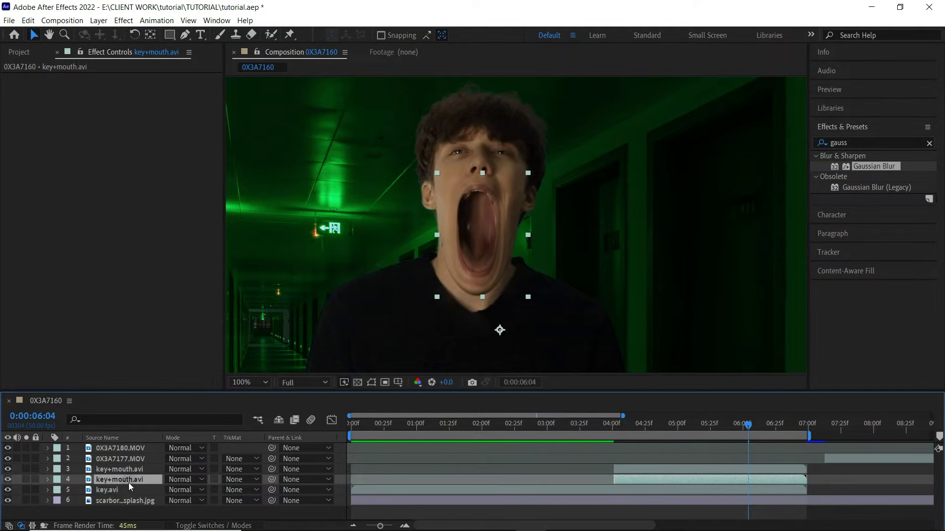
click(849, 142)
text(t)
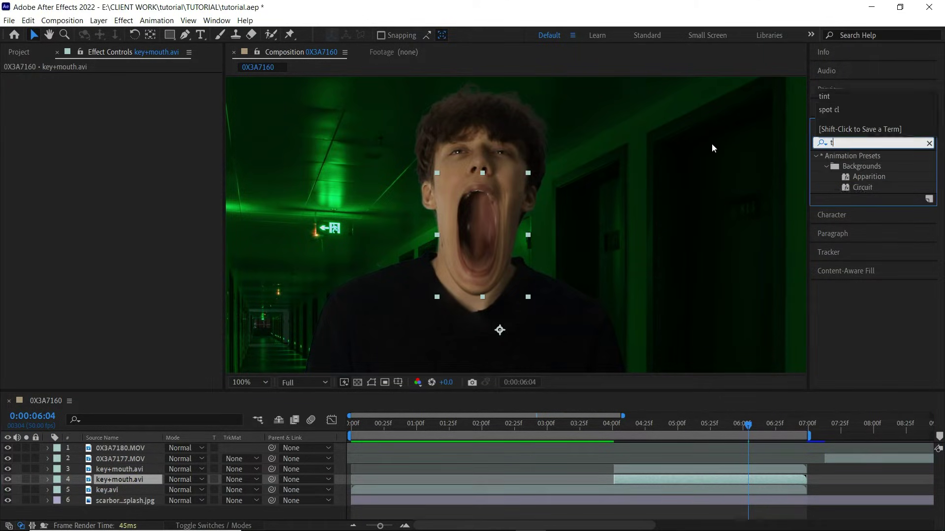
text(int)
drag(858, 197, 702, 480)
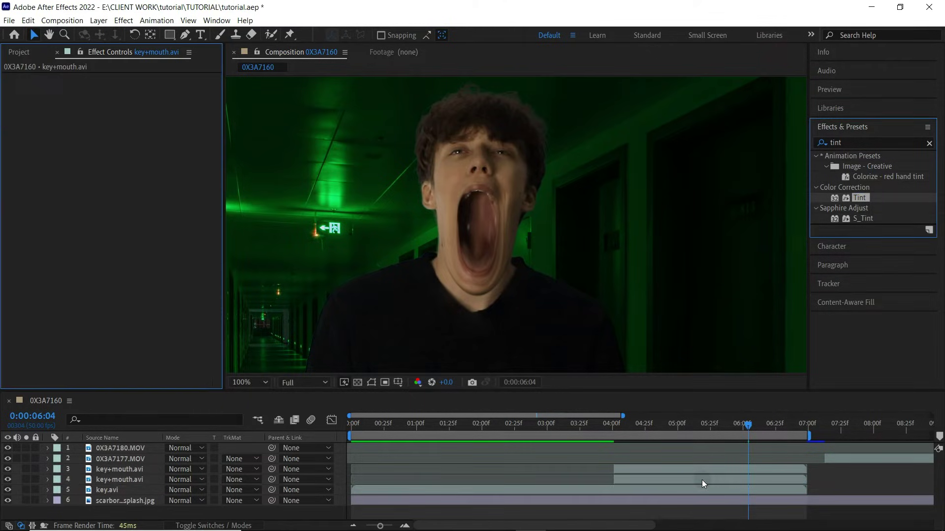
- Set the Tint effect's Map White To color to black
click(133, 100)
drag(437, 317, 290, 392)
click(594, 197)
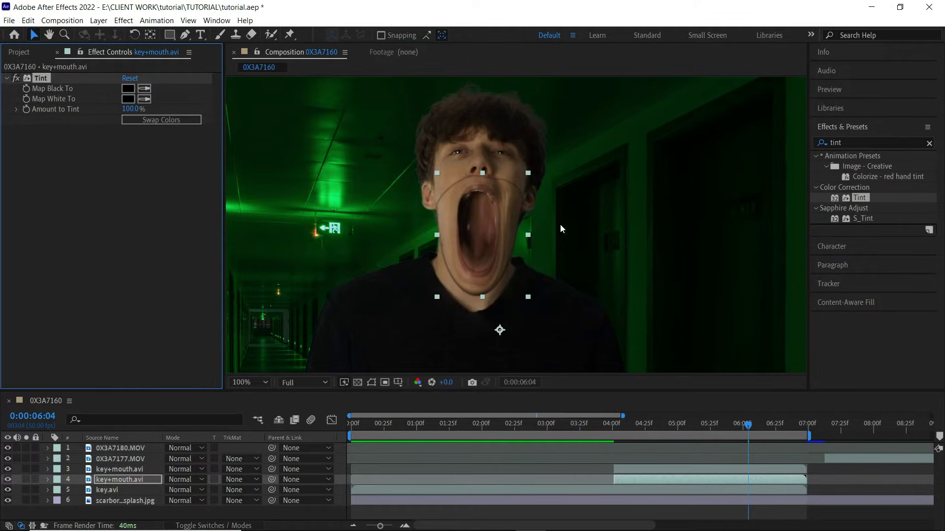
- Offset the black-tinted key+mouth.avi layer to position 966.0, 548.0
click(109, 482)
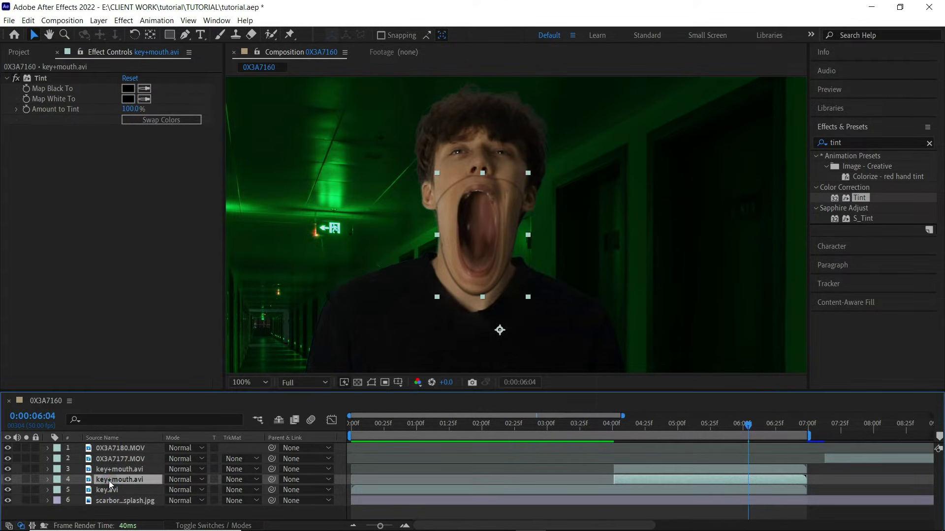
key(p)
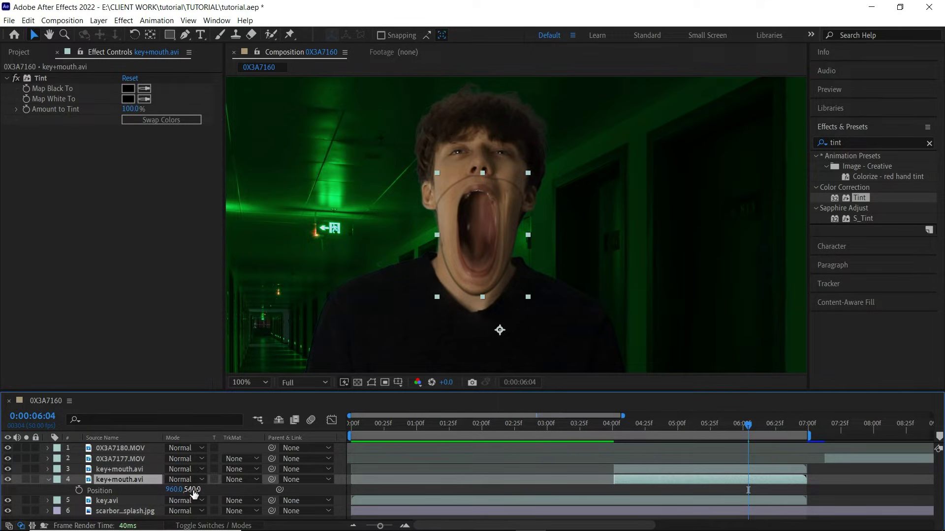
drag(191, 489, 195, 491)
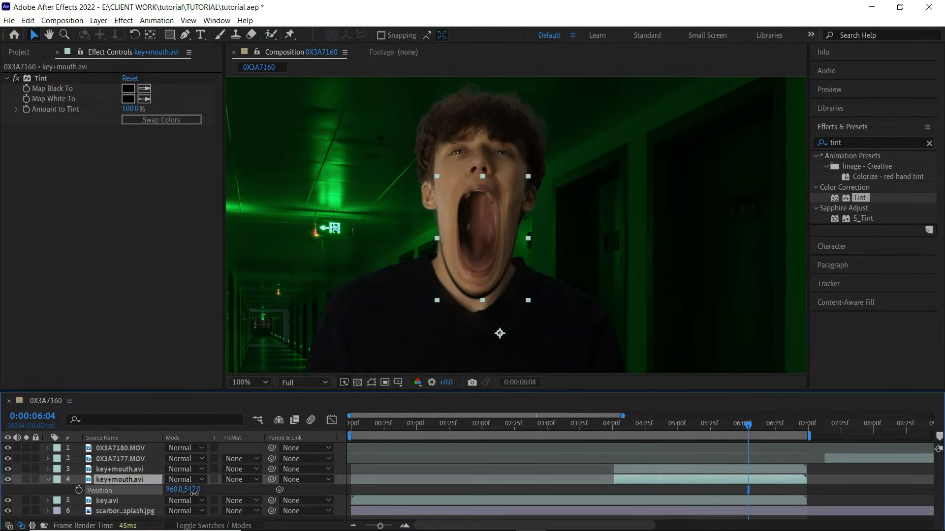
drag(176, 490, 183, 492)
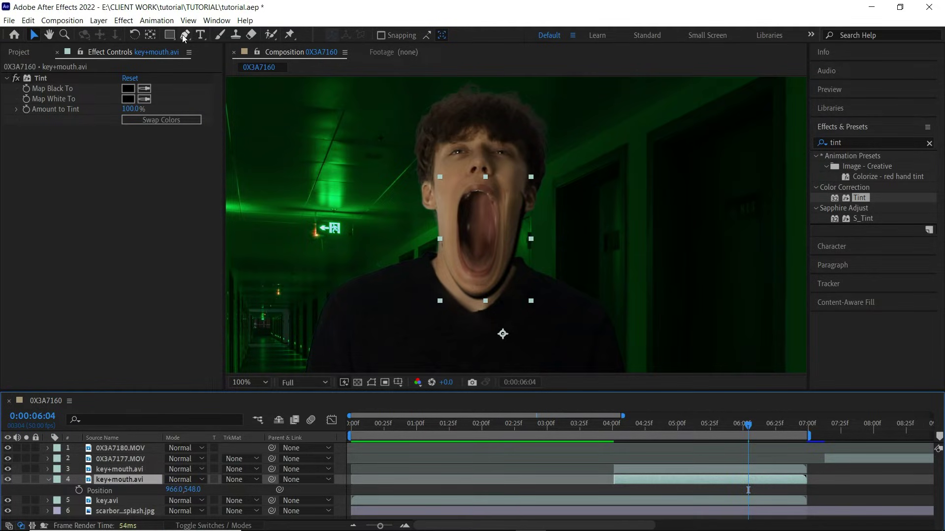
- Draw a closed four-point mask on the tinted layer covering the head down to mid-mouth height
key(g)
click(307, 233)
click(629, 237)
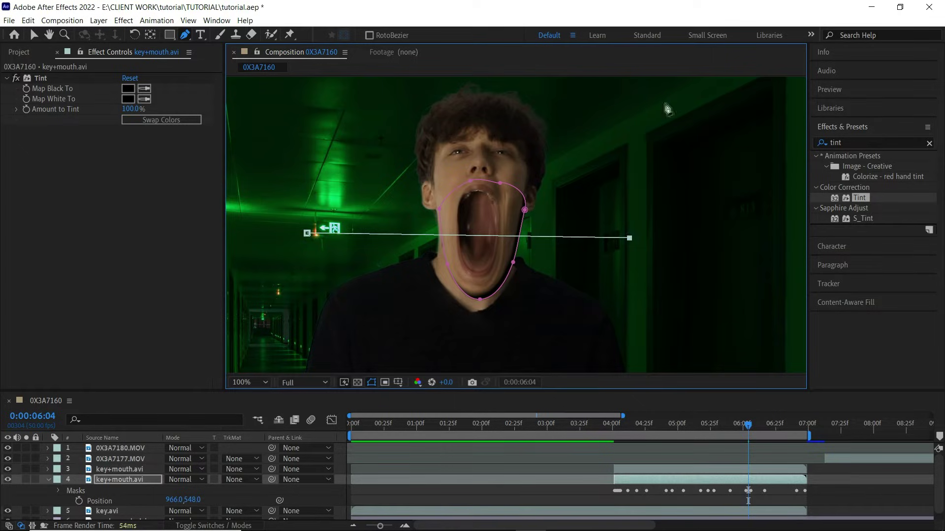
click(666, 103)
click(316, 81)
click(307, 233)
- Set Mask 2 to Subtract, hide the mask outlines and collapse the tinted layer's properties
click(176, 510)
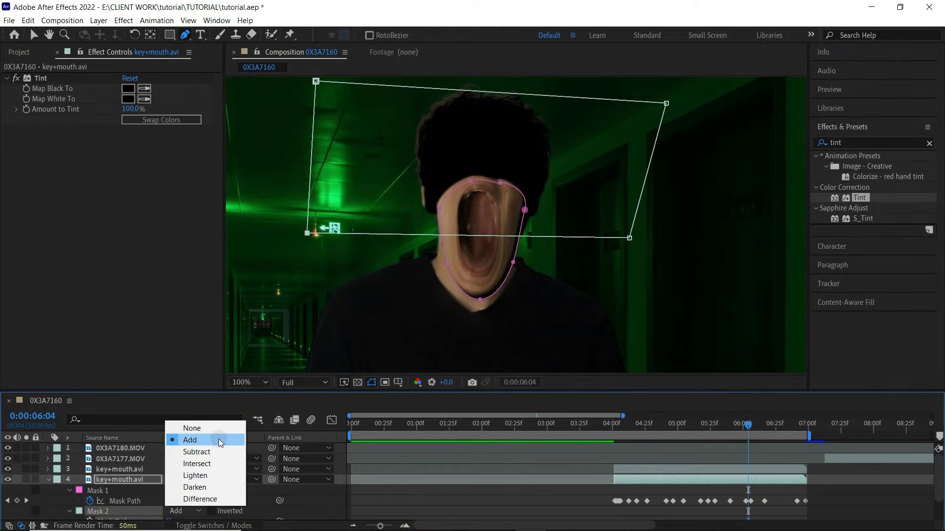
click(214, 450)
click(371, 382)
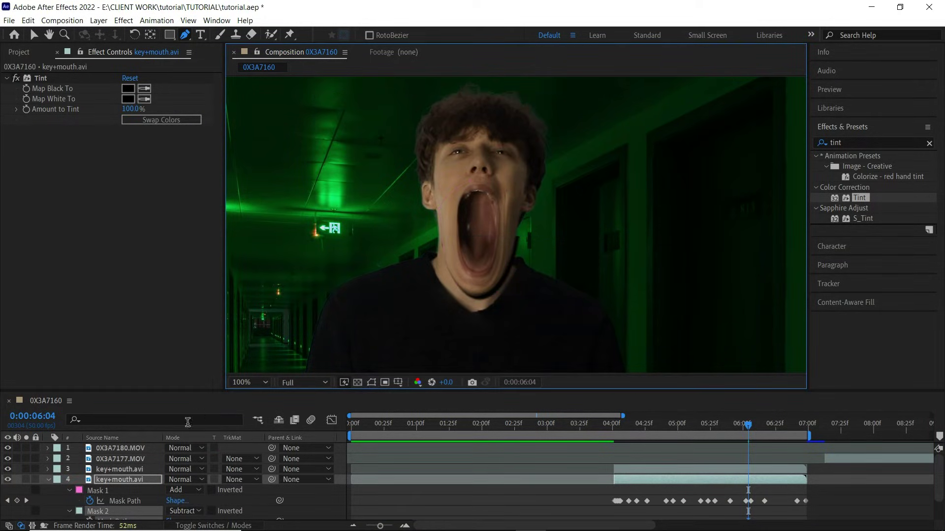
click(49, 479)
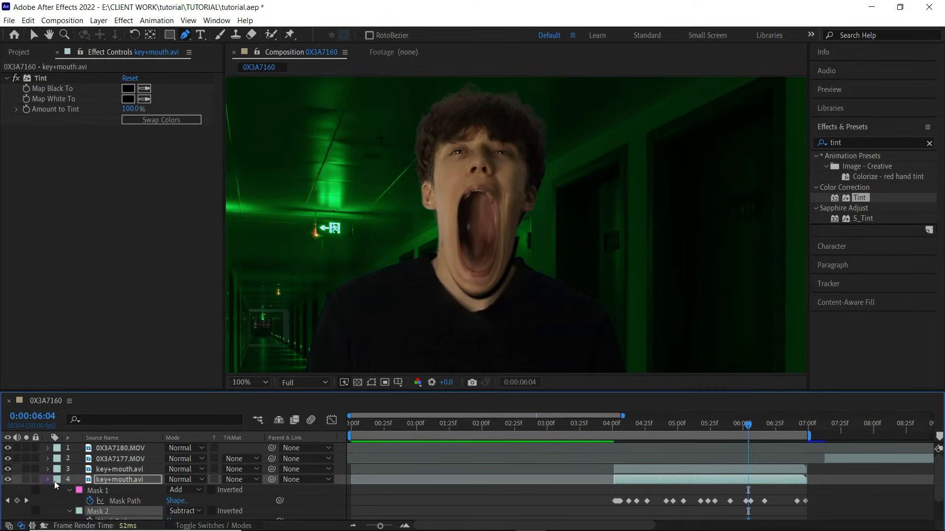
- Duplicate the key.avi layer and place the copy directly above the tinted key+mouth.avi layer
click(123, 491)
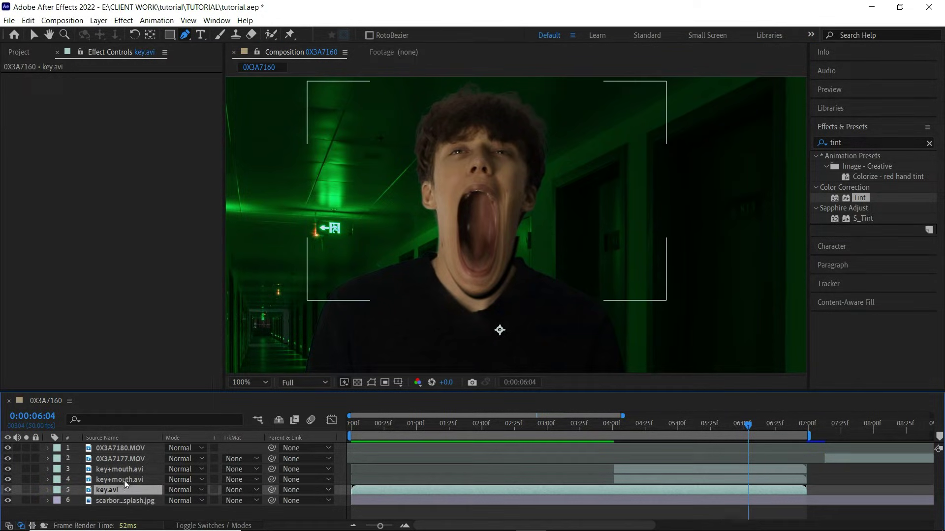
click(109, 511)
click(139, 494)
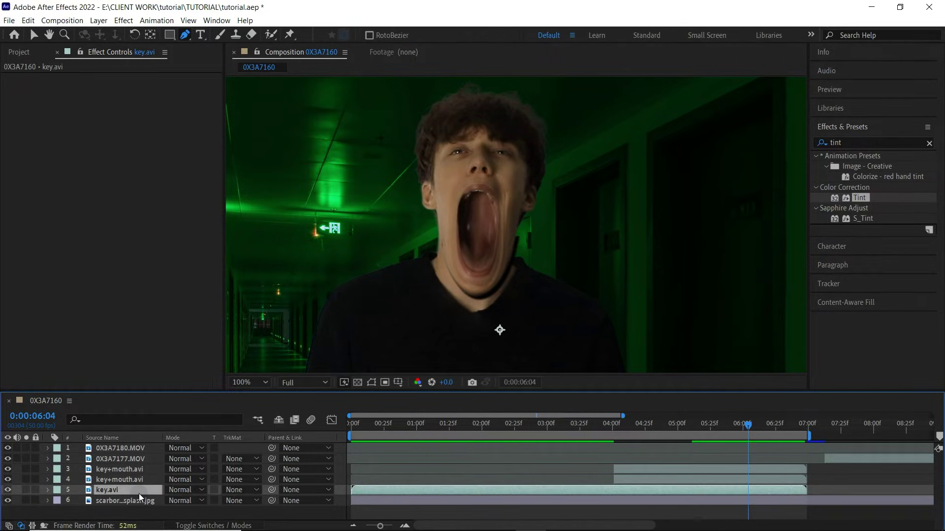
key(ctrl+d)
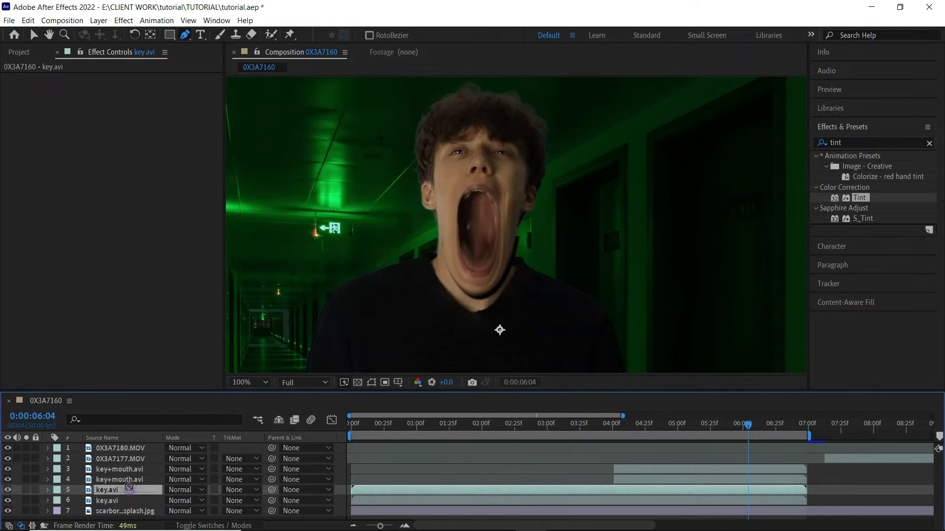
drag(128, 490, 132, 477)
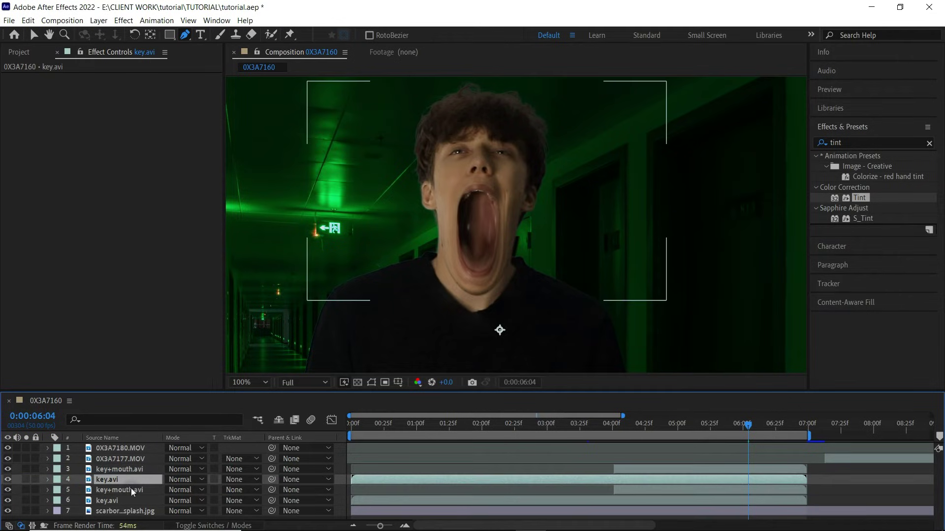
- Set the tinted key+mouth.avi layer's track matte to Alpha Matte "key.avi"
click(131, 490)
click(238, 492)
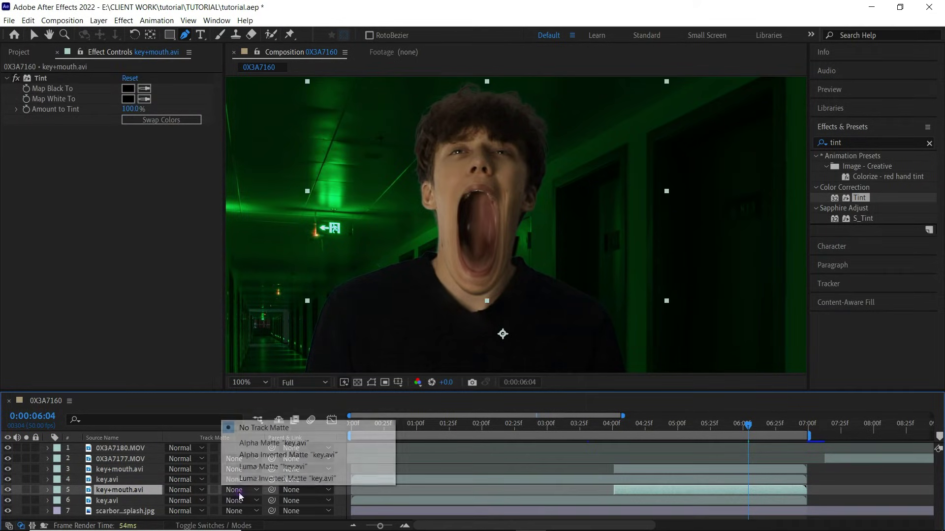
click(269, 444)
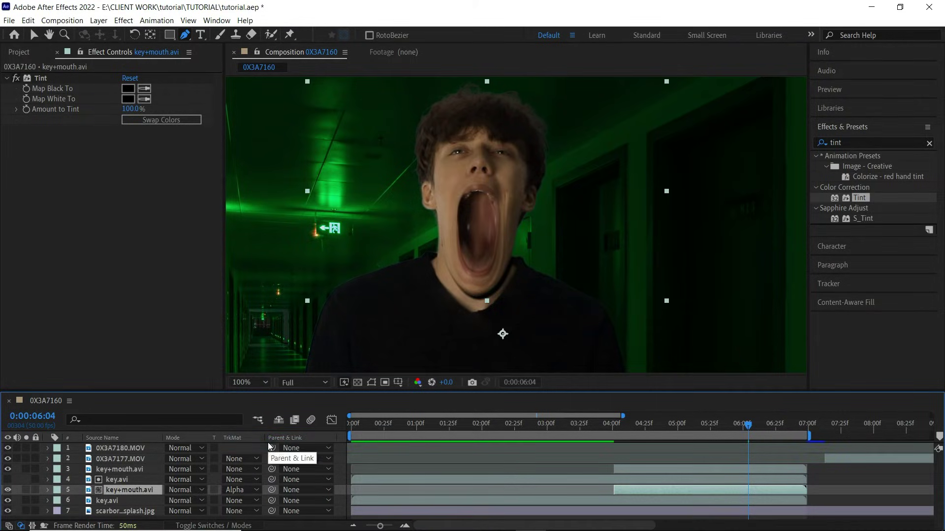
- Compare the frame with the tinted shadow layer hidden and shown, and examine the shadow around the jaw up close
click(7, 490)
click(8, 490)
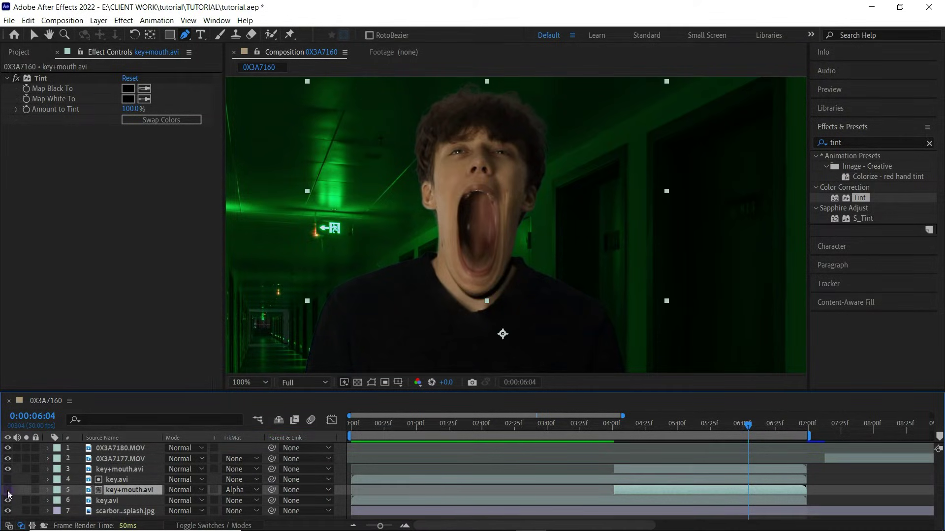
click(8, 490)
click(7, 490)
click(7, 490)
click(8, 490)
scroll(507, 333, up, 4)
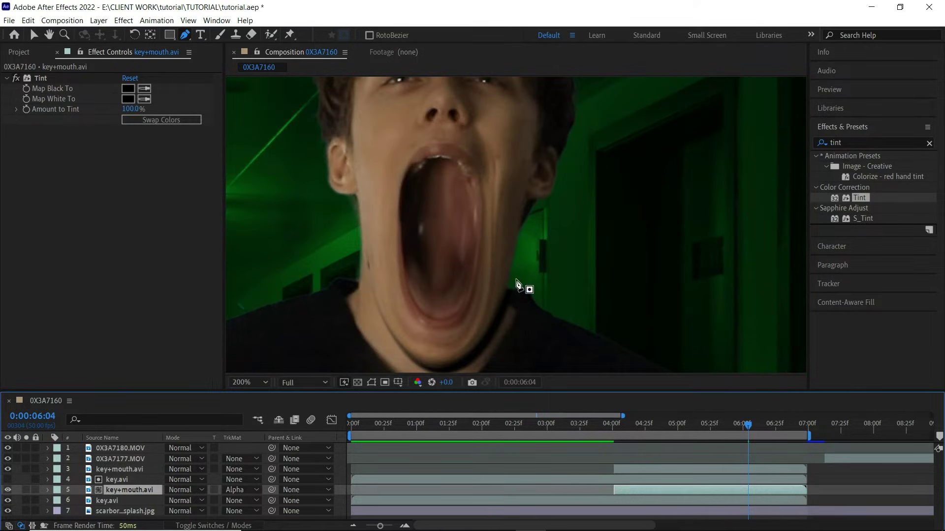
- Compare the shadow's edge beside the jaw with its track matte removed and with Alpha Matte restored
drag(494, 250, 495, 238)
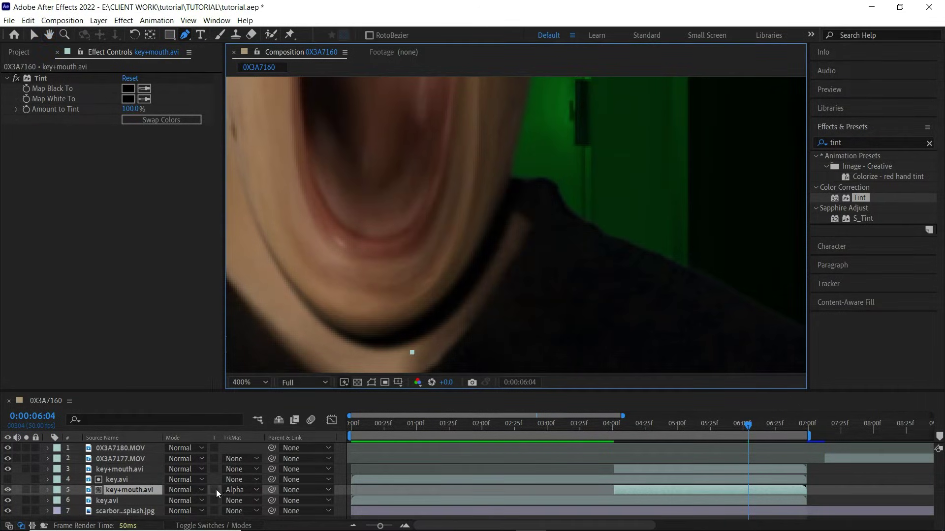
click(243, 490)
click(266, 429)
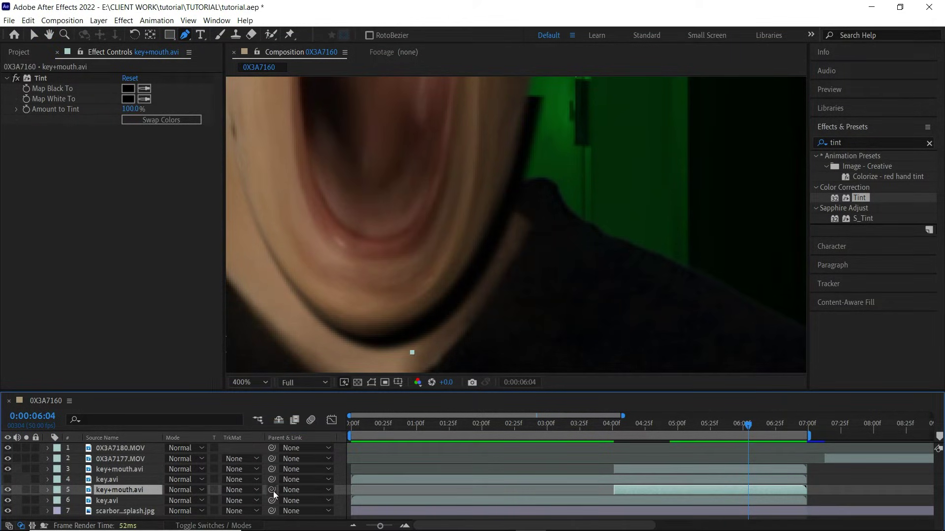
click(247, 490)
click(266, 440)
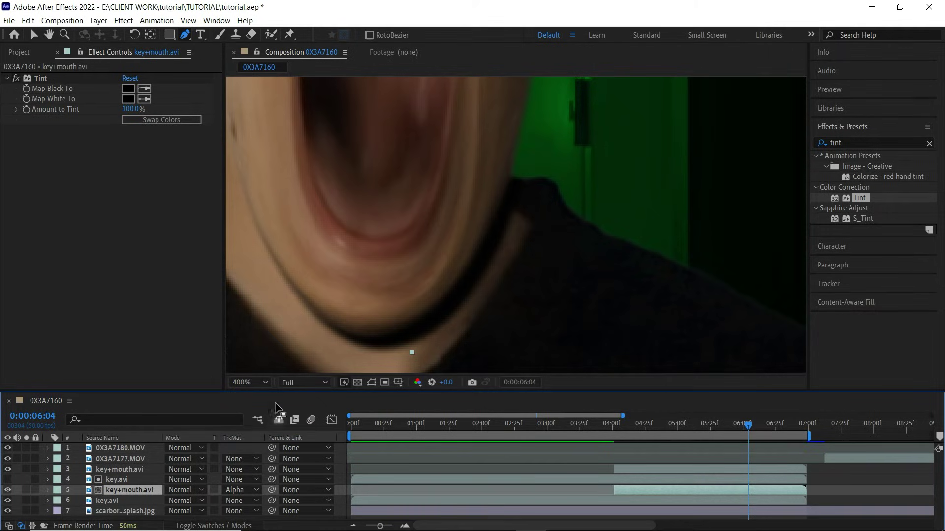
click(256, 380)
click(273, 179)
scroll(561, 270, up, 1)
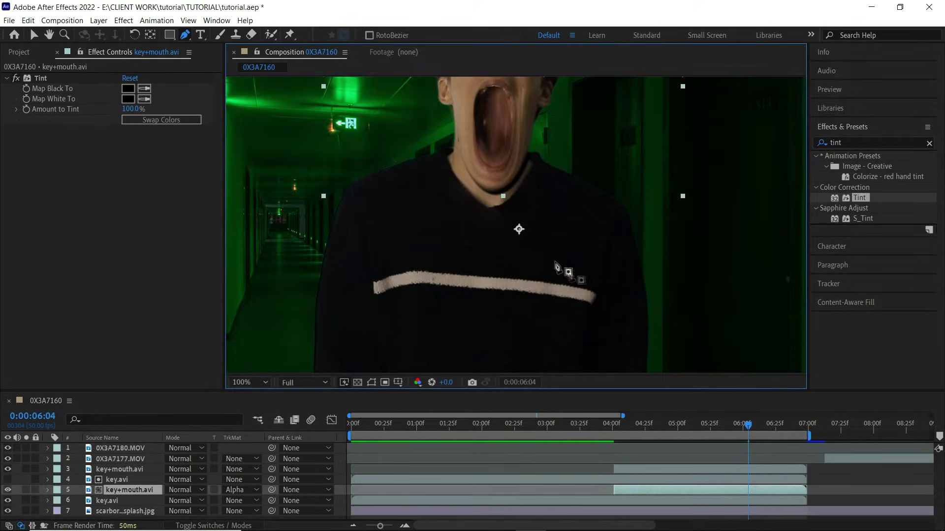
- Apply Fast Box Blur to the tinted key+mouth.avi shadow layer and set its Blur Radius to 6
drag(506, 165, 523, 258)
scroll(521, 228, up, 2)
scroll(514, 248, down, 1)
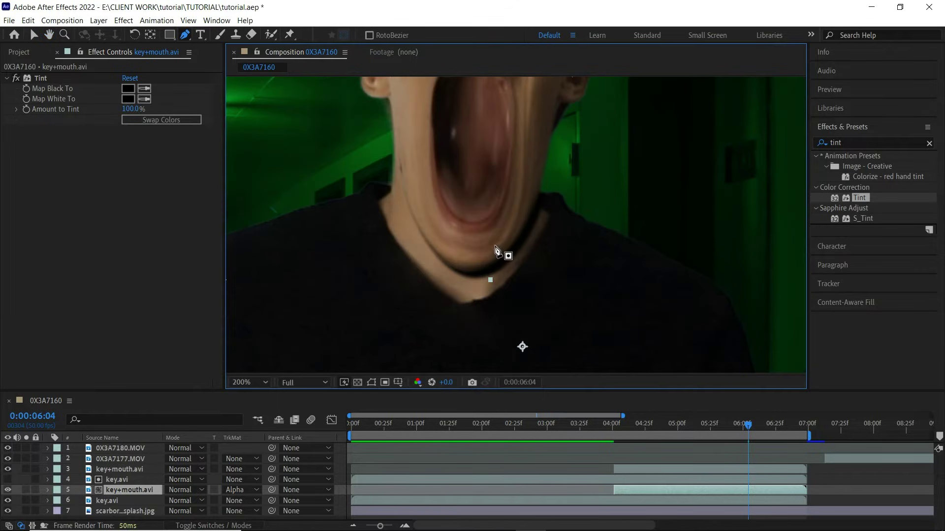
drag(857, 141, 745, 142)
text(fast b)
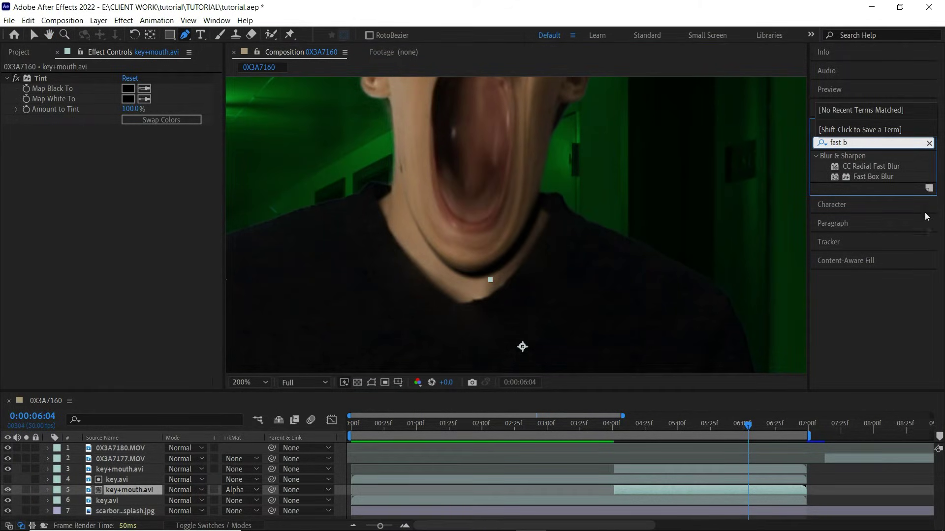
drag(874, 177, 492, 221)
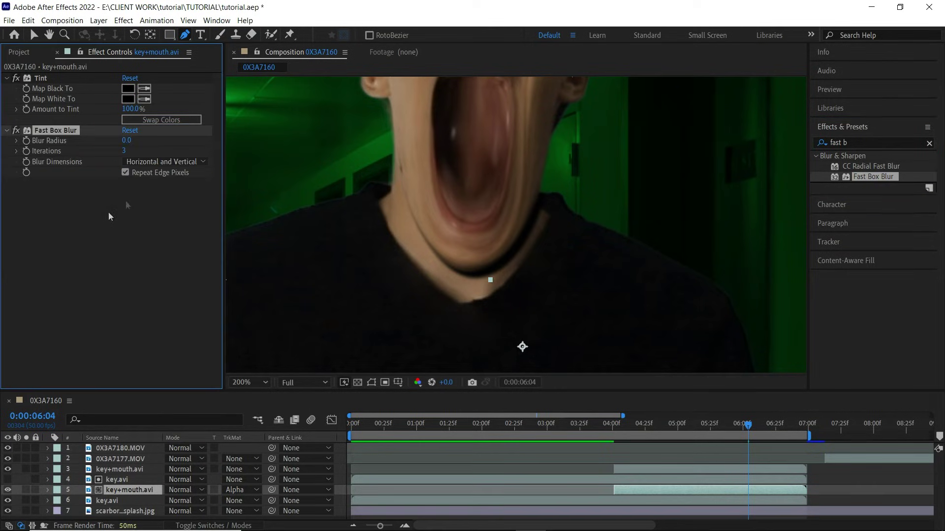
key(v)
drag(130, 141, 139, 149)
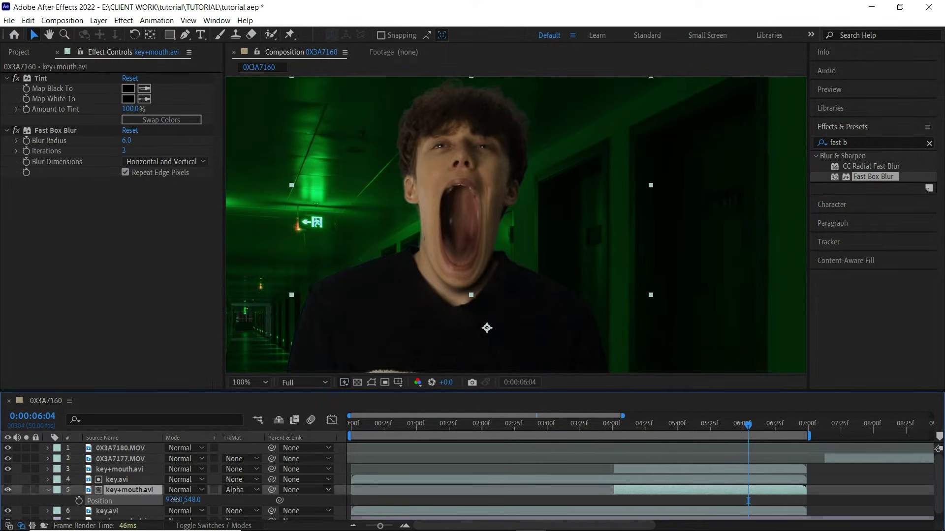
- Set the shadow layer's position to 970, 542 and its blending mode to Soft Light
drag(192, 501, 191, 501)
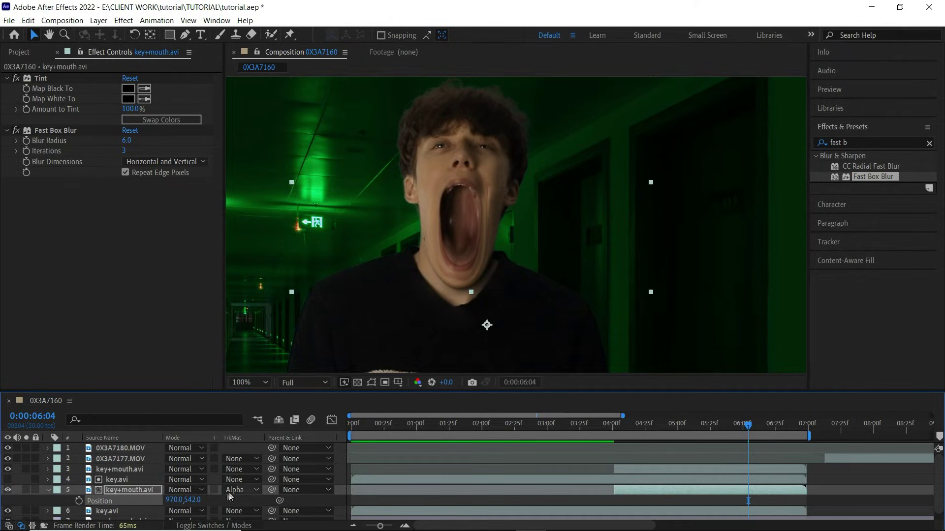
click(179, 489)
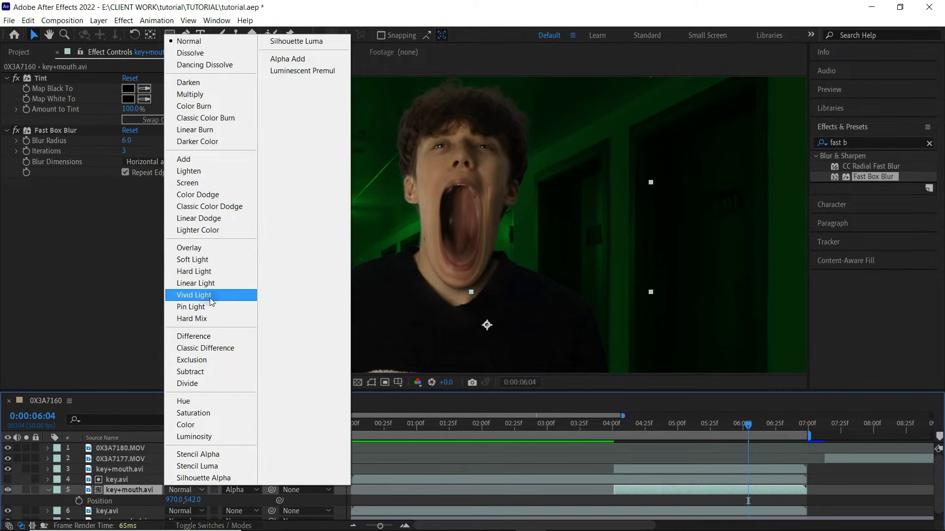
click(213, 261)
- Duplicate the matte and shadow layer pair, and set the upper shadow to Overlay with Blur Radius 40 and 15% opacity
shift+click(129, 480)
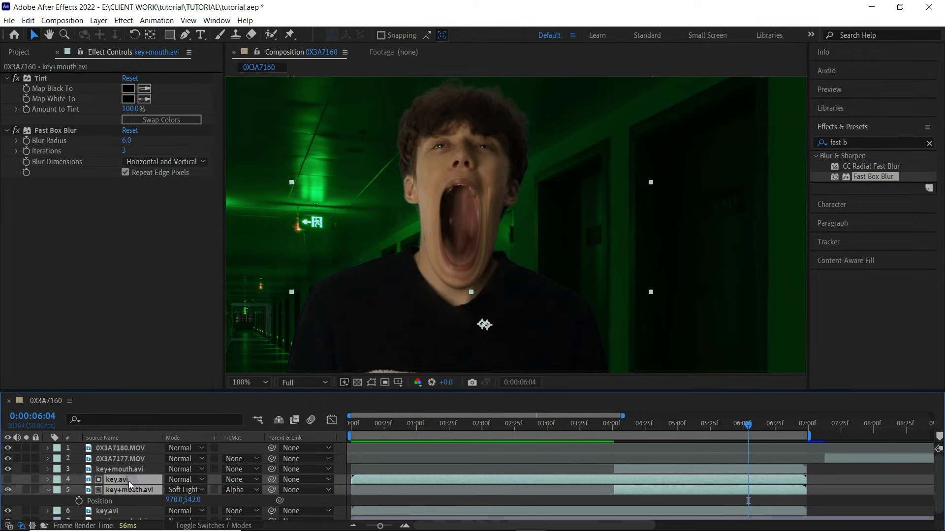
key(ctrl+d)
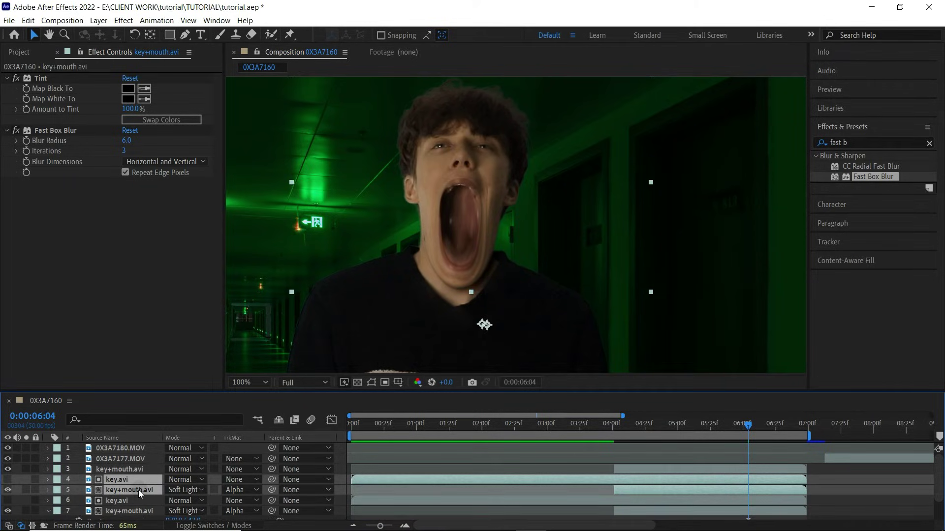
click(144, 471)
click(145, 490)
click(192, 490)
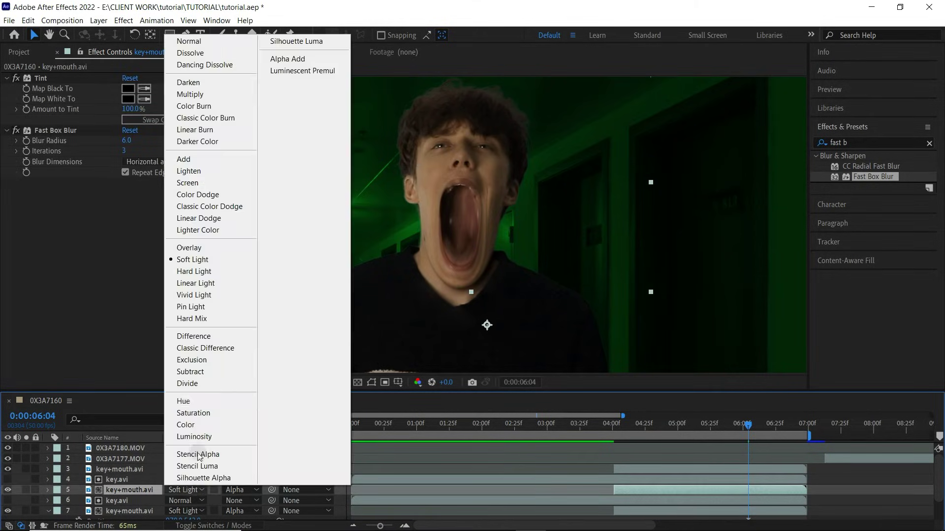
click(212, 248)
key(space)
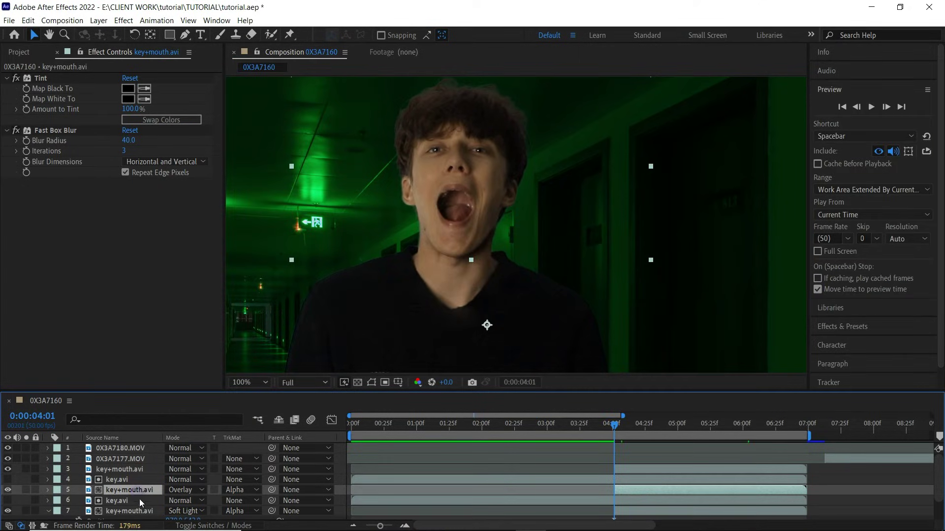
- Keyframe the opacity of both shadow layers from 0% at 0:00:04:01 up to 15% for Overlay and 100% for Soft Light
key(t)
scroll(122, 485, down, 1)
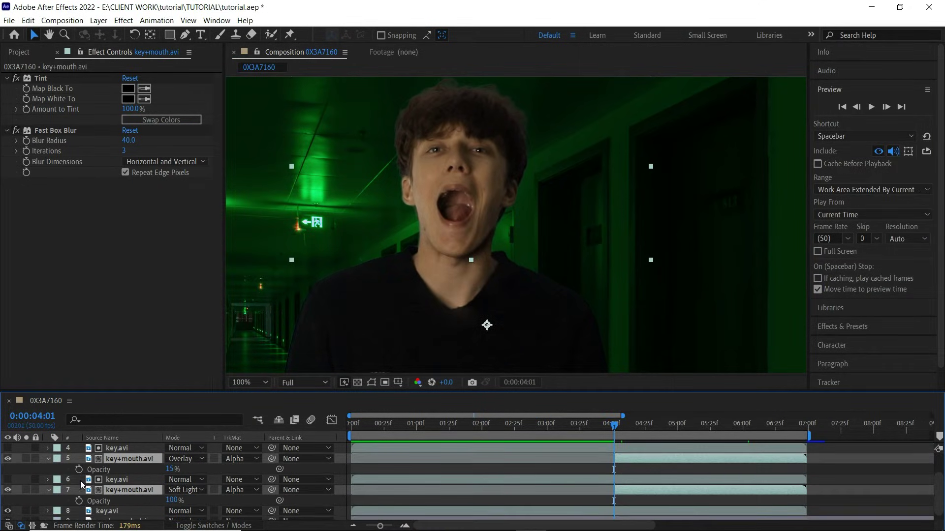
click(80, 469)
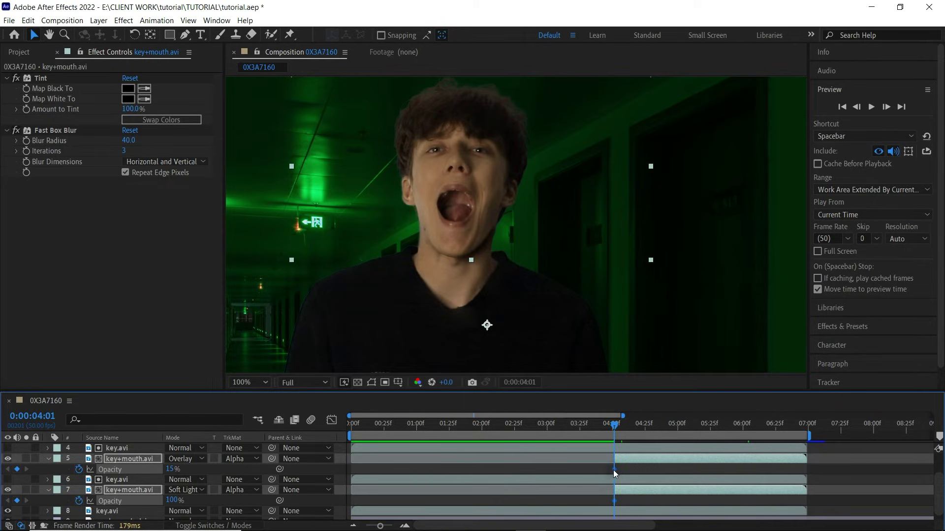
drag(613, 470, 627, 471)
drag(172, 469, 2, 470)
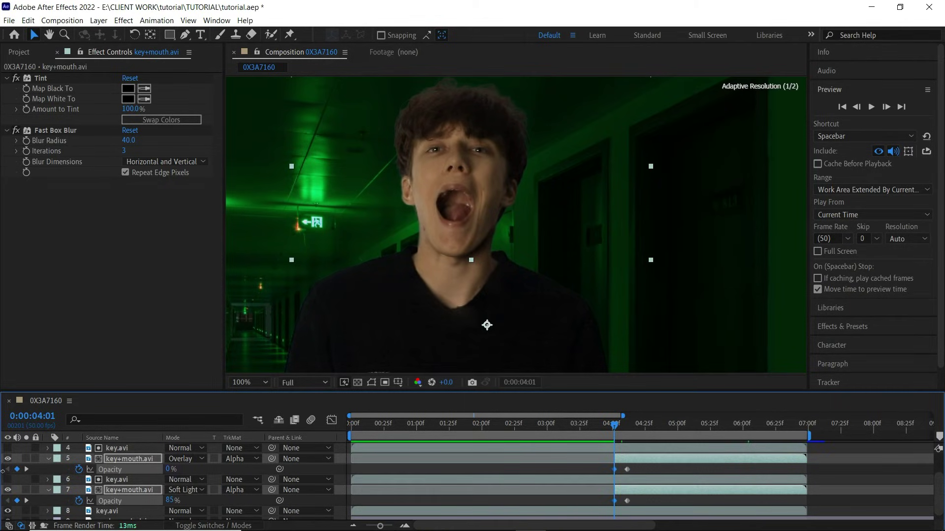
click(193, 502)
drag(169, 501, 121, 495)
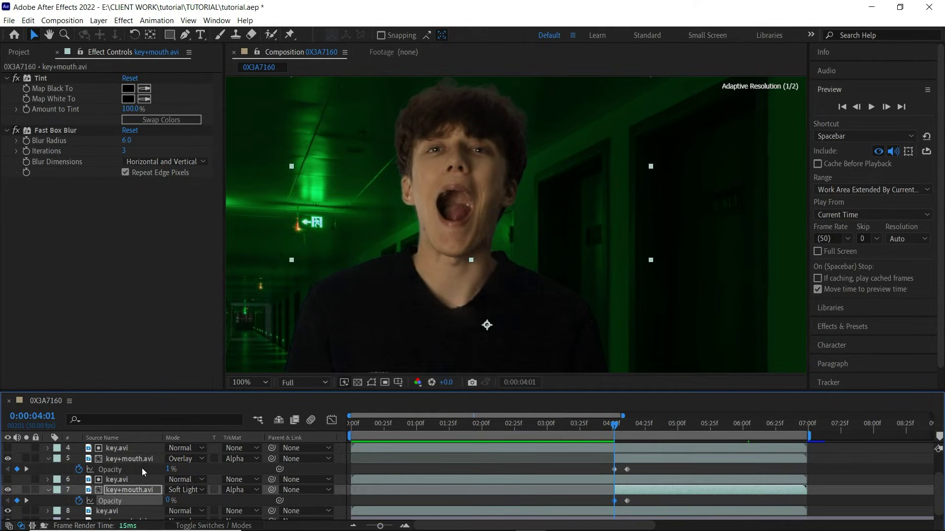
drag(168, 473, 162, 473)
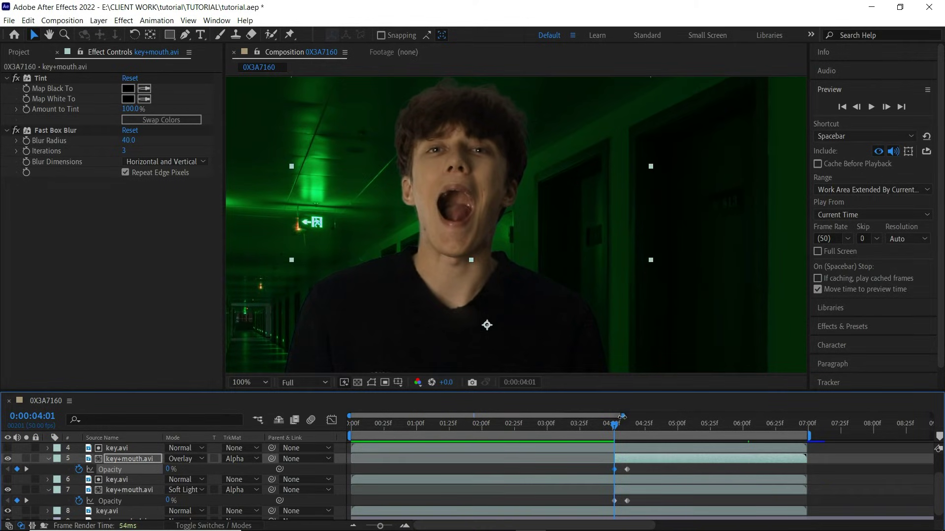
- Move both shadows' second opacity keyframes to 0:00:04:06, apply Easy Ease to all the opacity keyframes and preview the fade
drag(622, 417, 500, 425)
mouse_move(621, 428)
mouse_down()
mouse_move(658, 436)
mouse_move(637, 424)
mouse_up()
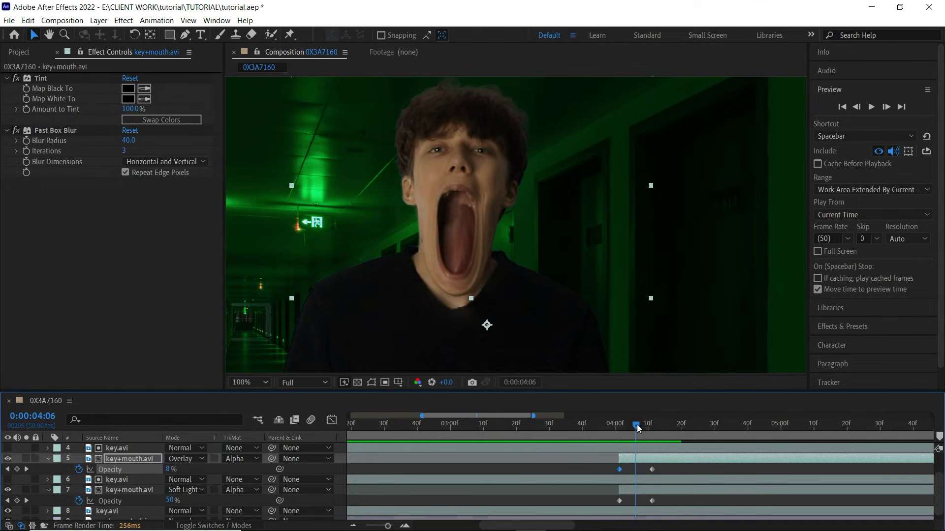
drag(662, 467, 612, 465)
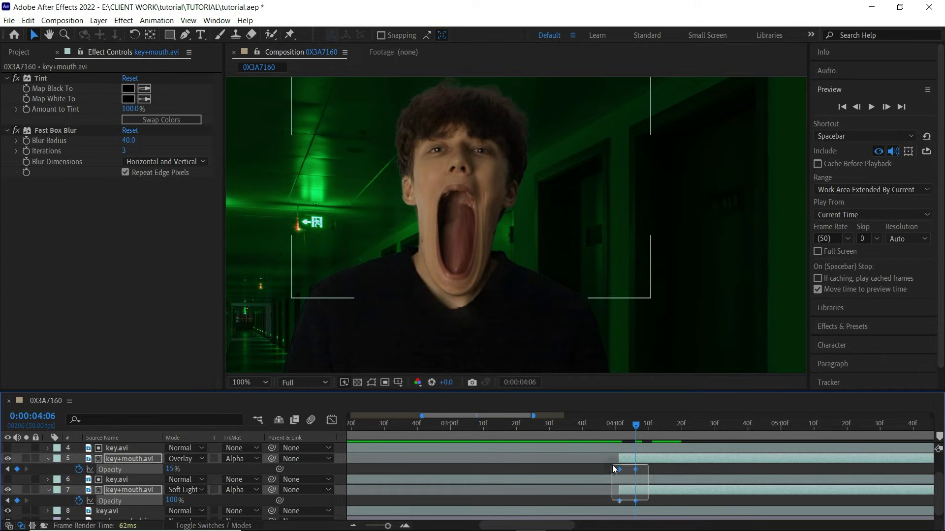
key(F9)
key(space)
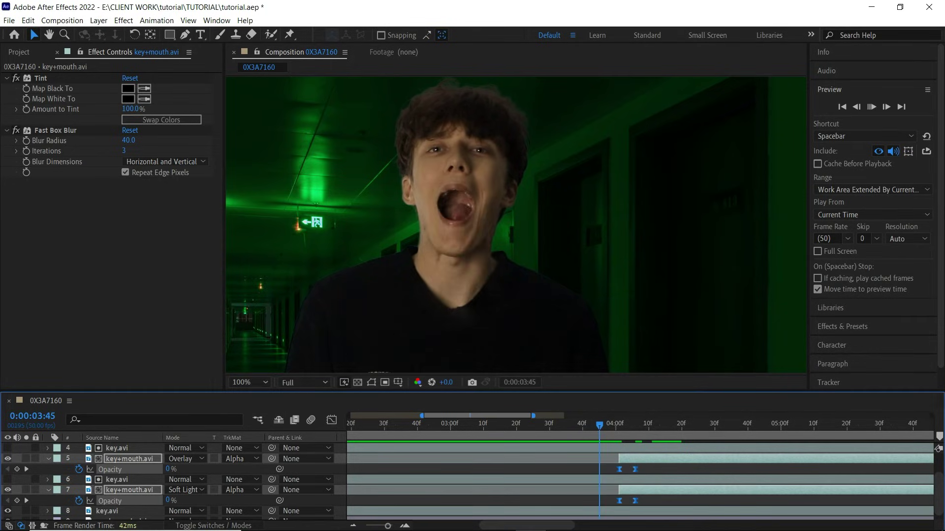
key(space)
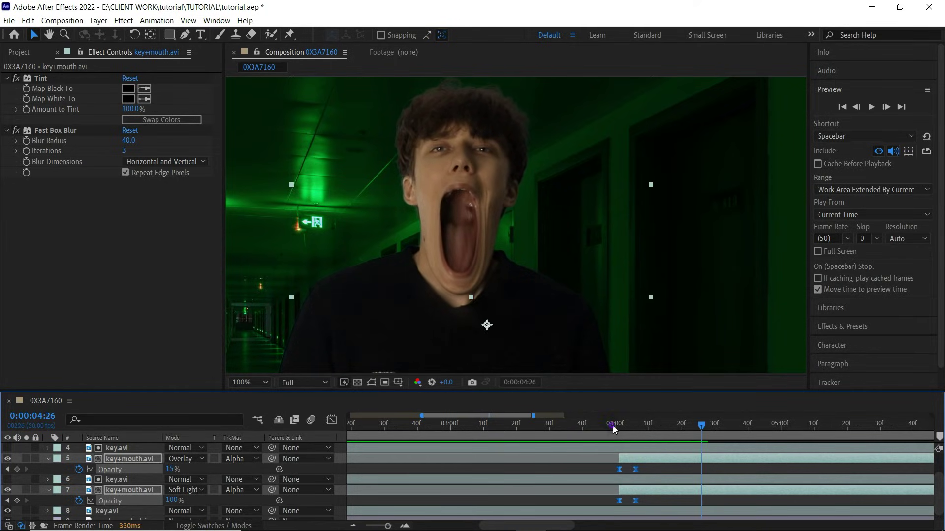
drag(612, 426, 646, 433)
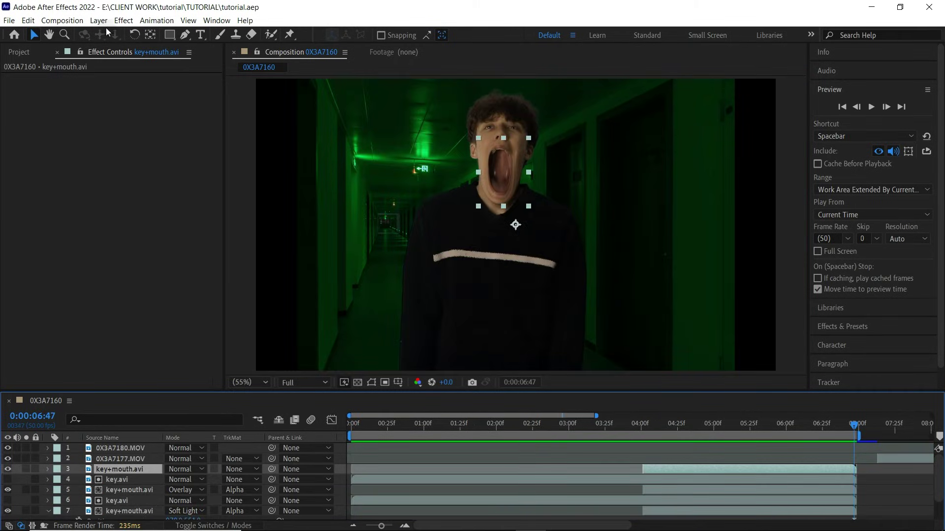
- Create an adjustment layer above the key+mouth.avi layer, starting near 0:00:04:00, and apply Curves to it
click(99, 21)
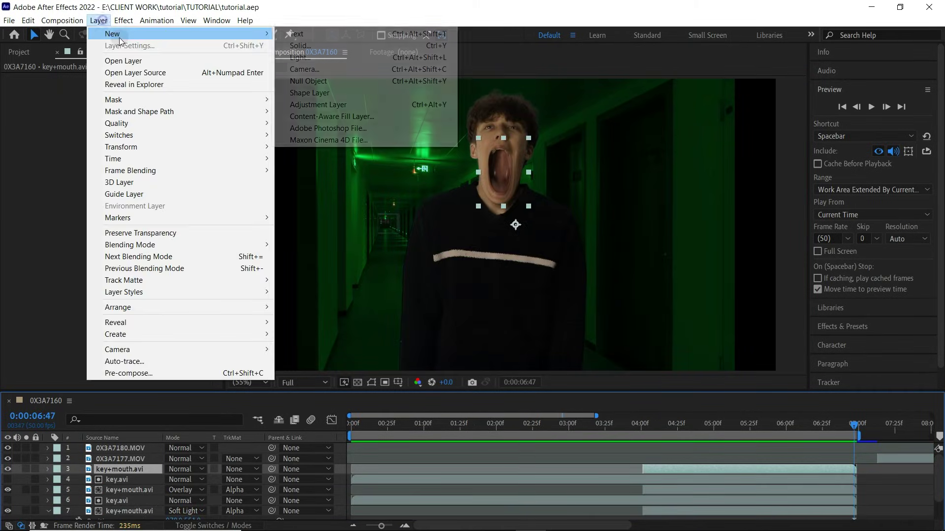
mouse_move(222, 34)
click(319, 105)
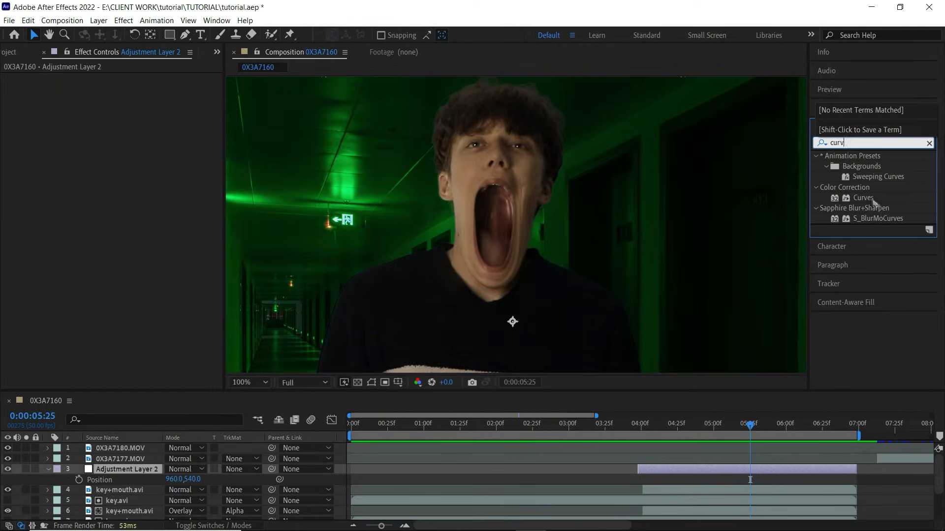
drag(862, 198, 769, 468)
- Shape the adjustment layer's RGB curve to darken the image, lowering the white point and pulling the shadows down into an S-curve
drag(93, 215, 101, 226)
click(130, 78)
drag(175, 132, 177, 153)
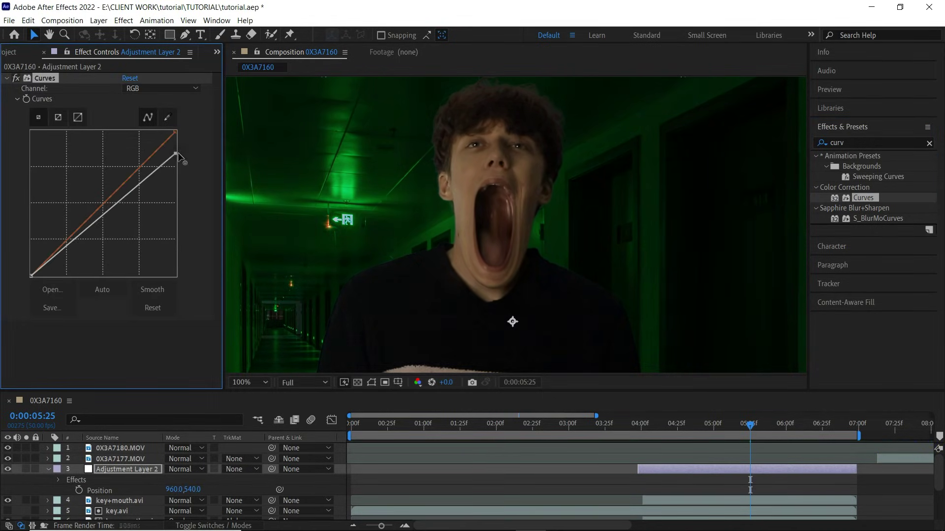
drag(31, 276, 38, 277)
drag(93, 228, 95, 246)
drag(137, 201, 142, 183)
- Draw a closed mask on the adjustment layer around the inside of the stretched mouth
scroll(445, 178, up, 1)
key(g)
click(443, 177)
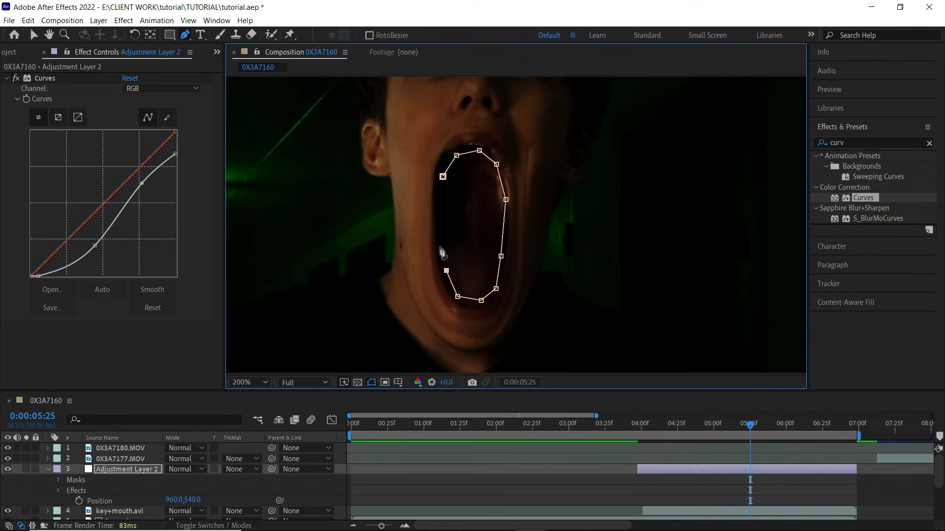
click(443, 178)
- Feather the mouth mask by 22 pixels and start its Mask Path animation at 0:00:05:25
key(comma)
key(m)
key(m)
drag(183, 494, 210, 497)
drag(210, 497, 211, 497)
click(90, 484)
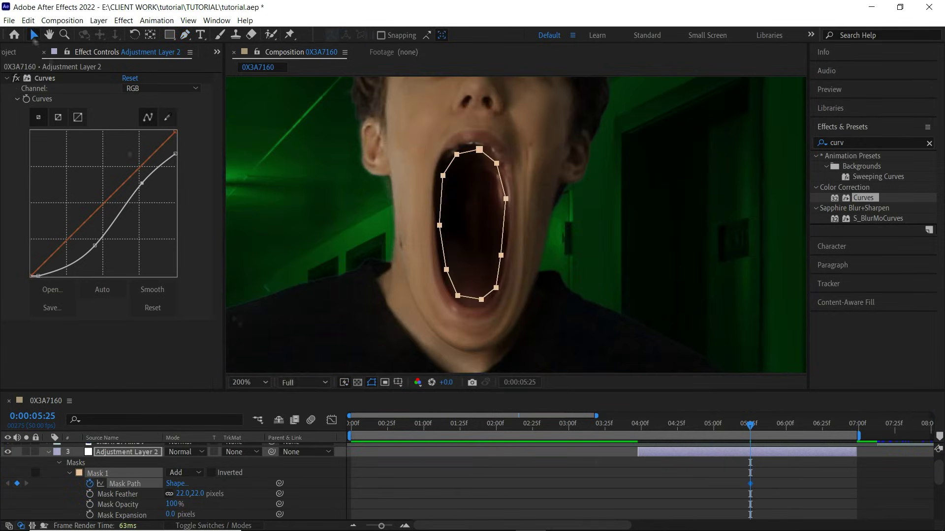
- Reposition the mouth mask to follow the mouth at about 0:00:04:06, 0:00:04:25 and 0:00:04:42, keyframing its path
drag(750, 426, 650, 418)
click(829, 89)
click(886, 107)
click(856, 108)
drag(476, 295, 485, 298)
drag(677, 426, 703, 427)
drag(485, 295, 483, 292)
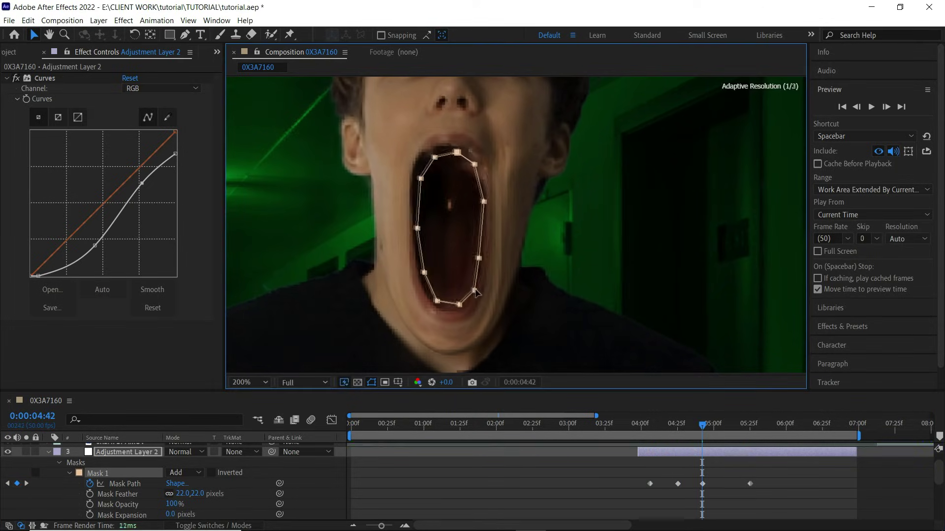
- Add more Mask Path keyframes between 0:00:04:47 and about 0:00:05:11 to keep the mask on the mouth, and preview
drag(702, 426, 730, 426)
drag(487, 291, 486, 293)
drag(730, 426, 717, 426)
drag(487, 293, 486, 294)
drag(717, 426, 709, 426)
drag(486, 294, 485, 296)
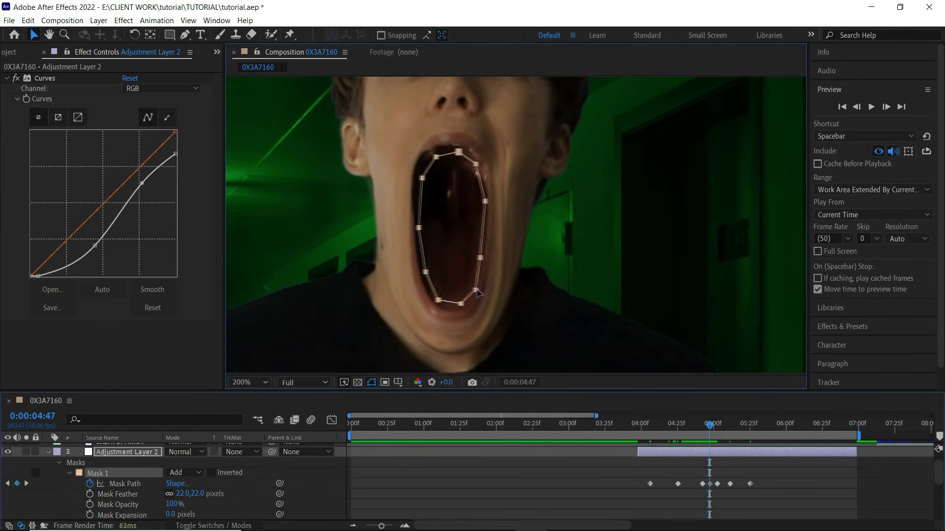
drag(710, 426, 731, 446)
key(space)
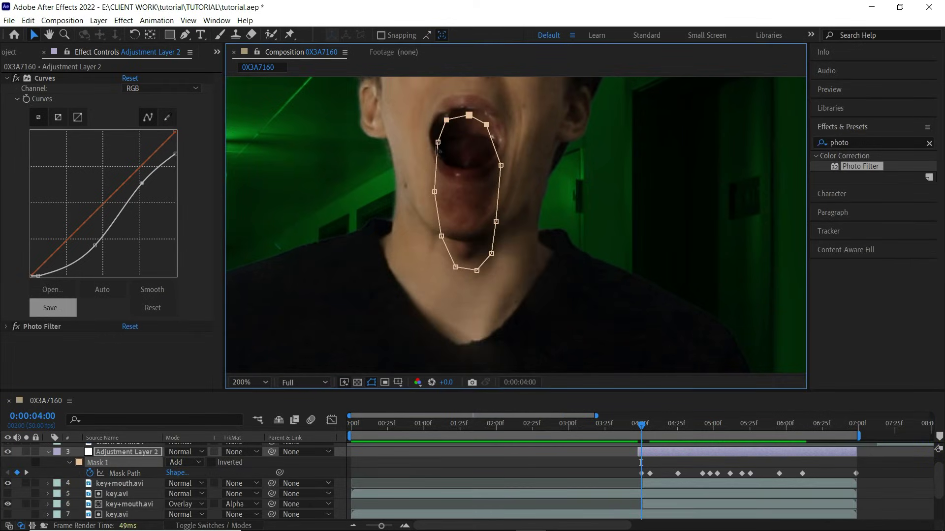
- Reshape the mouth mask at 0:00:04:00 to fit the smaller mouth opening, and check the following frames up to 0:00:04:04
drag(438, 142, 437, 138)
drag(435, 192, 447, 142)
drag(442, 236, 459, 151)
drag(456, 267, 464, 160)
drag(487, 283, 487, 143)
click(829, 89)
click(857, 107)
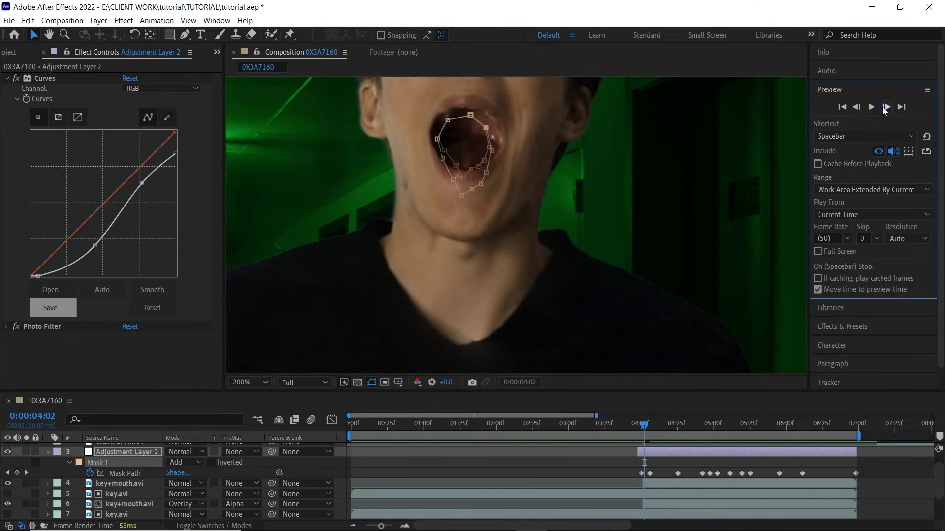
click(885, 107)
click(887, 106)
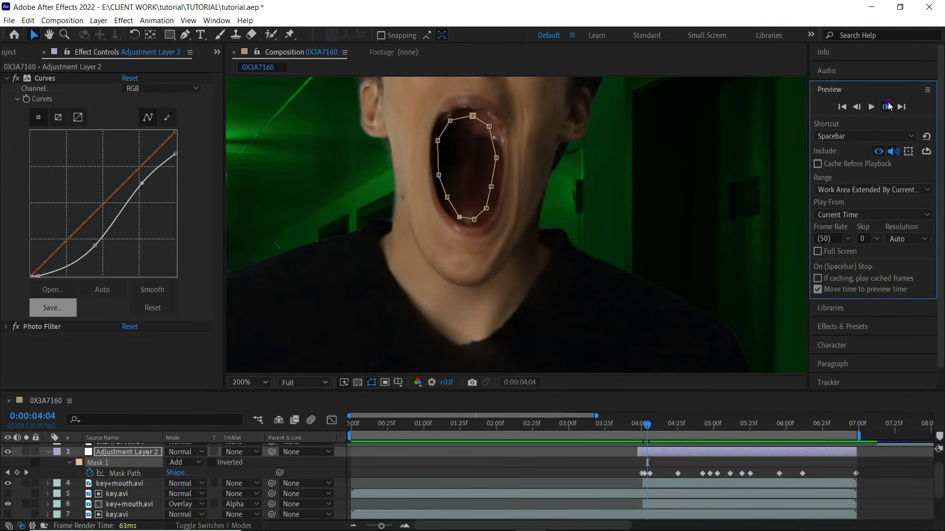
- Keyframe the adjustment layer's opacity from 0% at 0:00:04:01 to 100% at 0:00:04:06 and preview the fade-in
key(t)
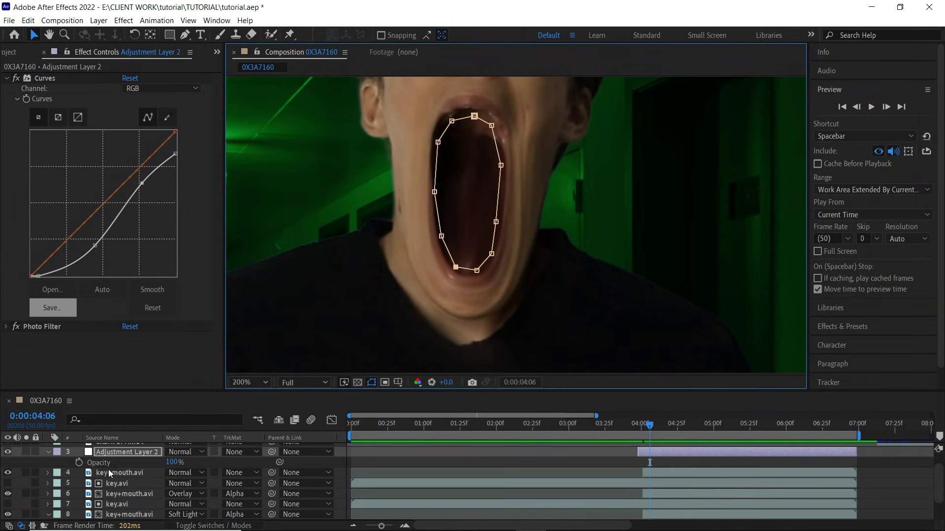
click(79, 463)
click(856, 108)
click(857, 108)
click(857, 107)
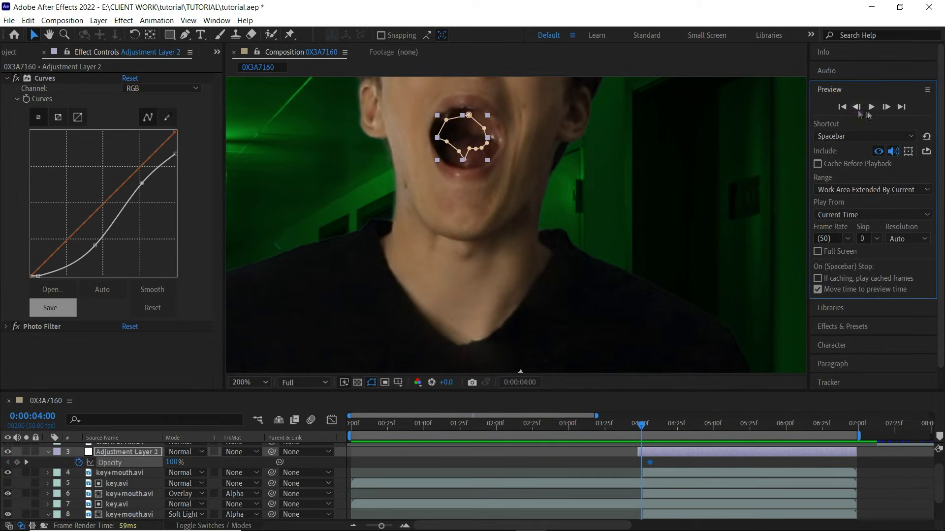
drag(176, 466, 2, 462)
key(space)
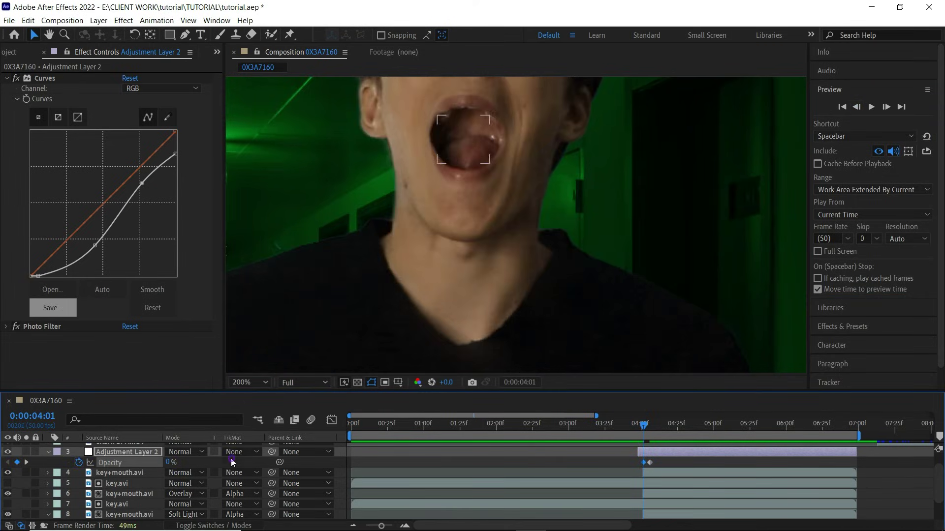
click(250, 383)
click(276, 178)
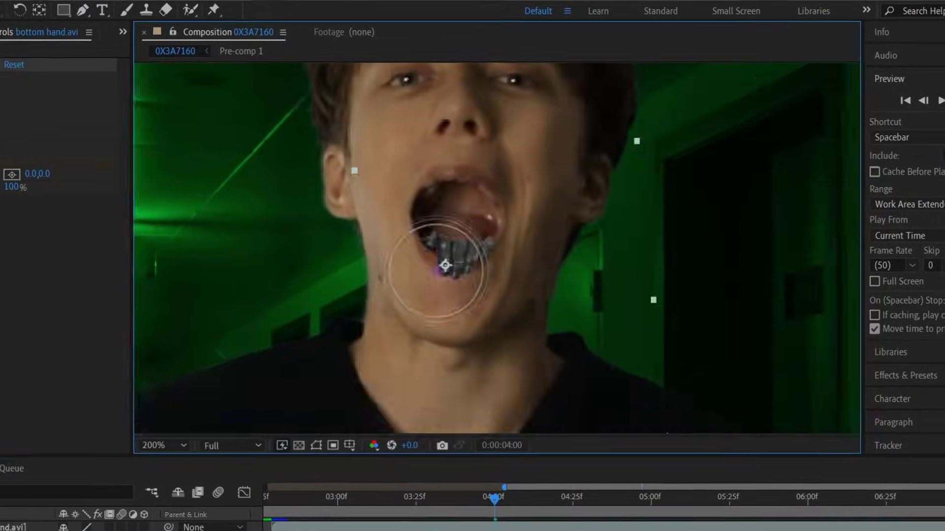
- Animate the bottom hand.avi layer so its fingers stay on the lower lip as the mouth stretches open
drag(489, 510, 500, 513)
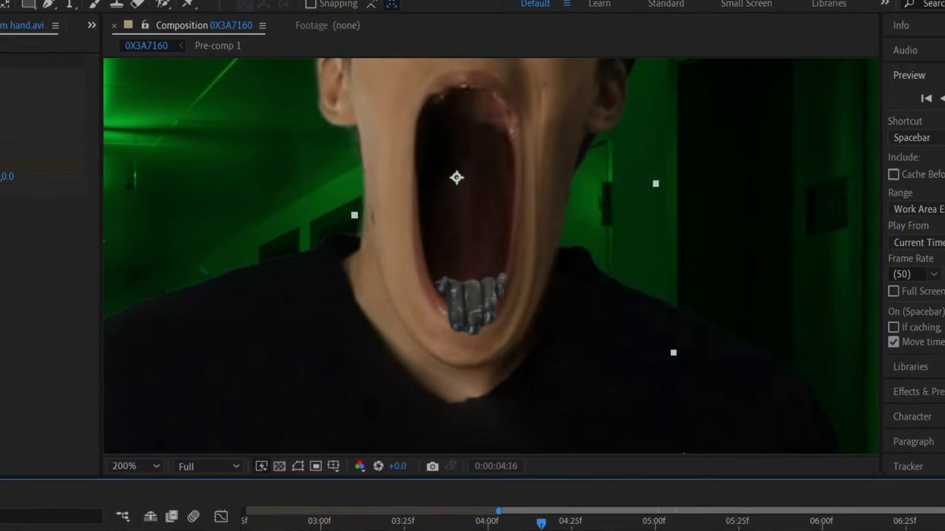